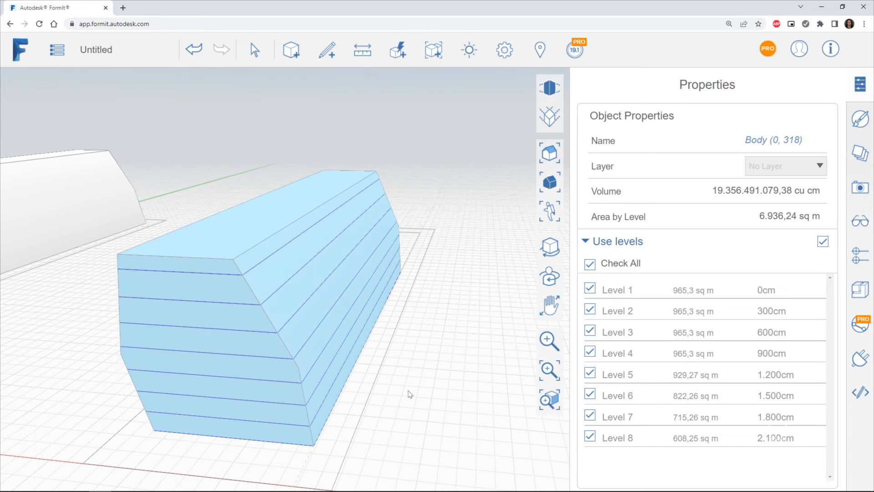
Step: Export the view of the building volume with its floor levels as a PNG named Untitled and open the downloaded image
{"action": "scroll", "coordinate": [414, 392], "scroll_direction": "down", "scroll_amount": 3}
{"action": "middle_click_drag", "start_coordinate": [376, 396], "coordinate": [337, 403]}
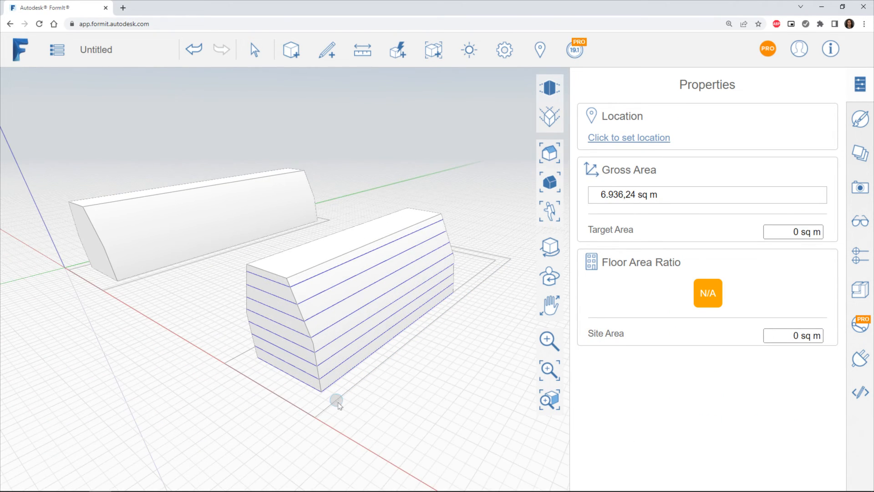
{"action": "left_click", "coordinate": [861, 87]}
{"action": "middle_click_drag", "start_coordinate": [385, 306], "coordinate": [520, 289]}
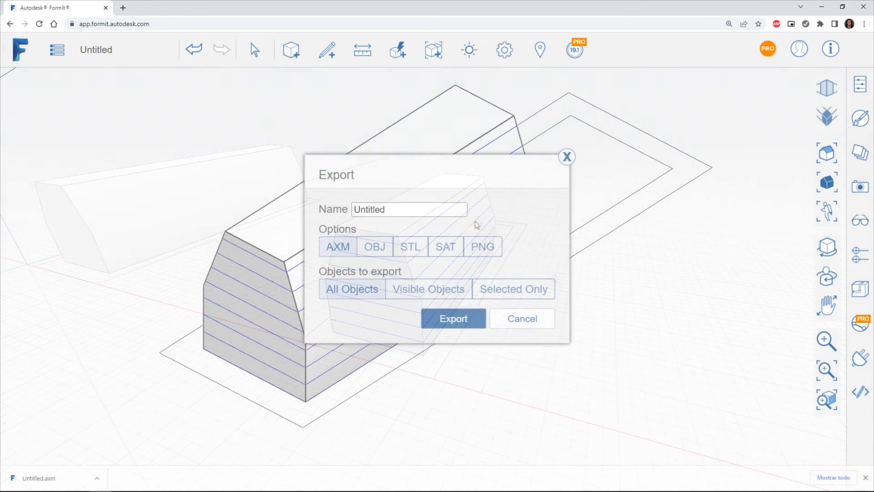
{"action": "left_click", "coordinate": [487, 248]}
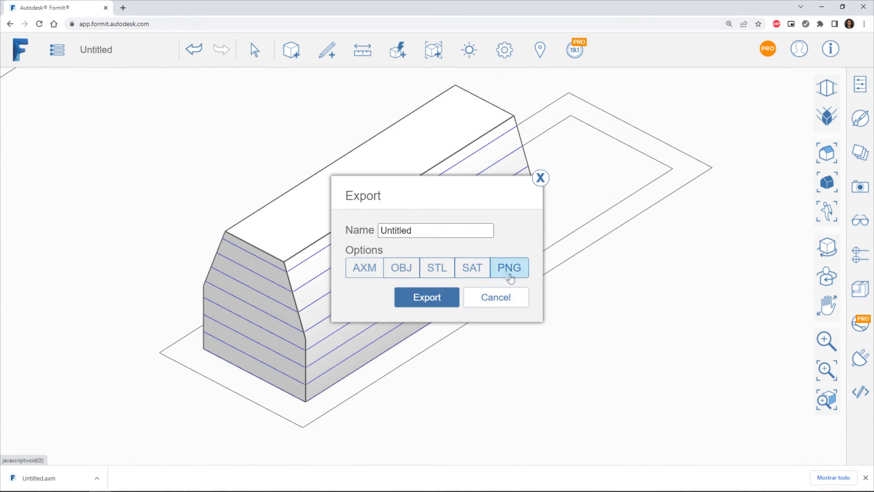
{"action": "left_click_drag", "start_coordinate": [425, 232], "coordinate": [346, 234]}
{"action": "left_click", "coordinate": [425, 298]}
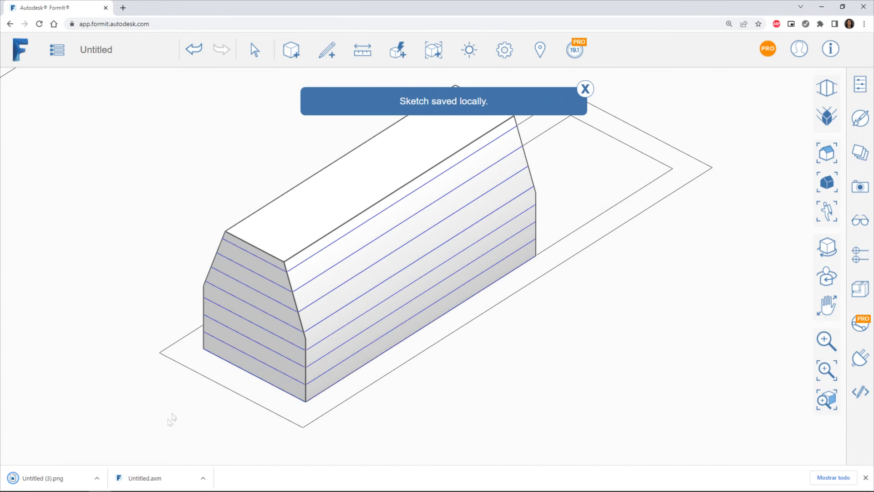
{"action": "left_click", "coordinate": [68, 475]}
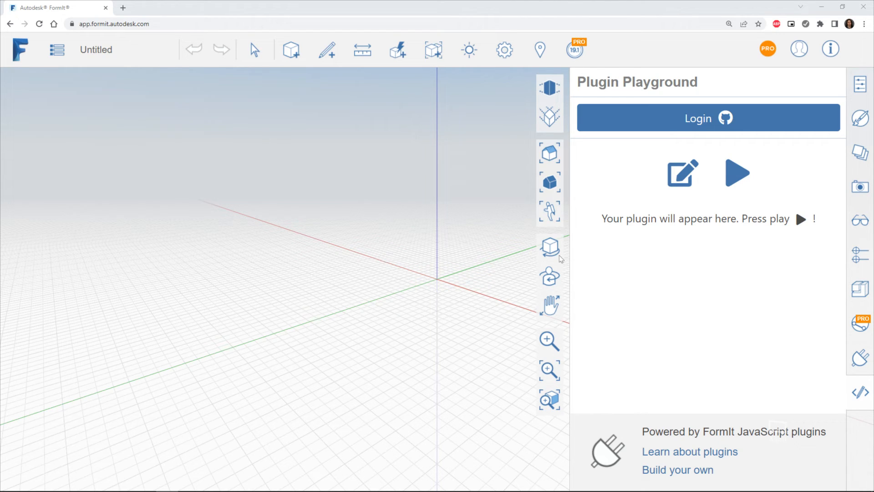
{"action": "left_click", "coordinate": [861, 86]}
{"action": "left_click", "coordinate": [860, 86]}
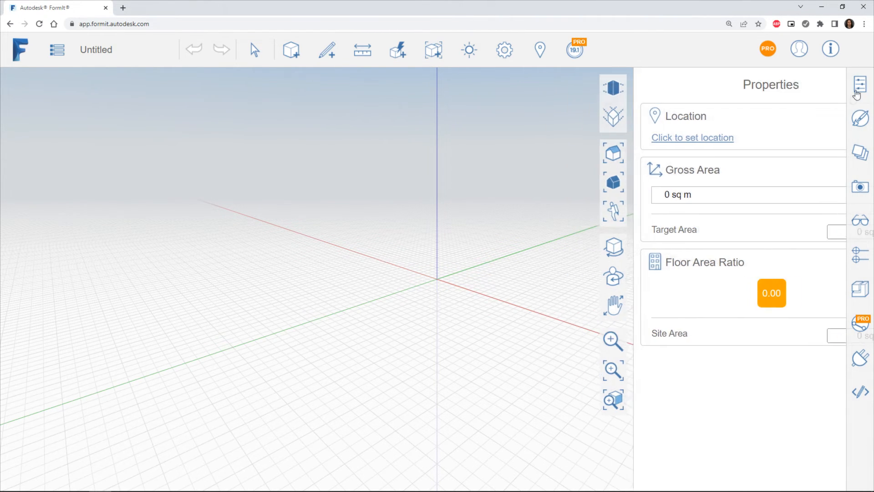
{"action": "middle_click_drag", "start_coordinate": [324, 302], "coordinate": [467, 368]}
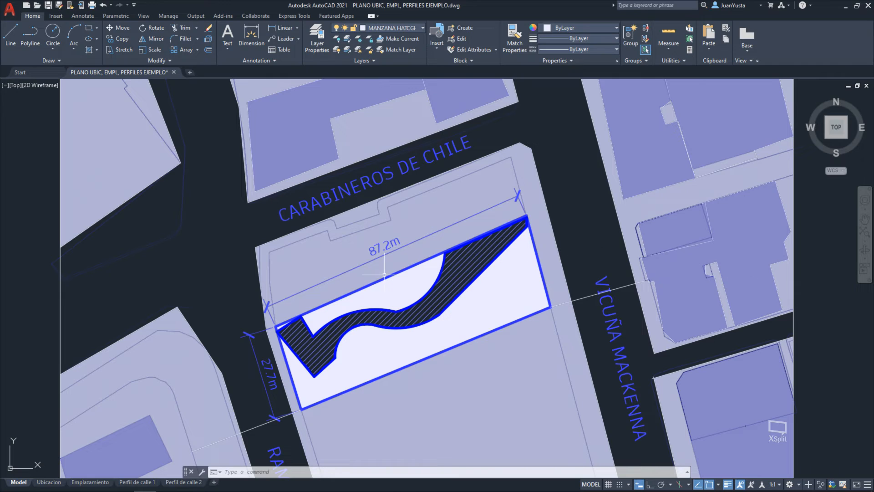
Step: Switch to AutoCAD and examine the dimensions of the outlined plot in the location plan
{"action": "middle_click_drag", "start_coordinate": [359, 319], "coordinate": [383, 290]}
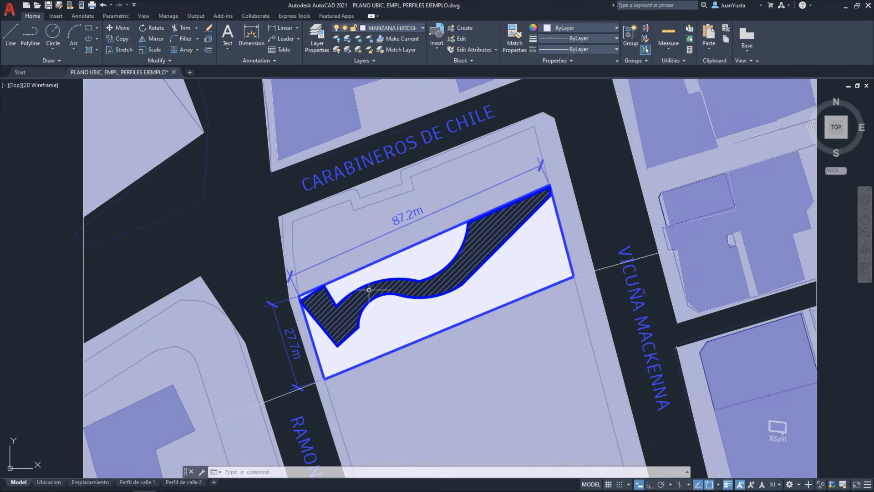
{"action": "scroll", "coordinate": [373, 258], "scroll_direction": "up", "scroll_amount": 3}
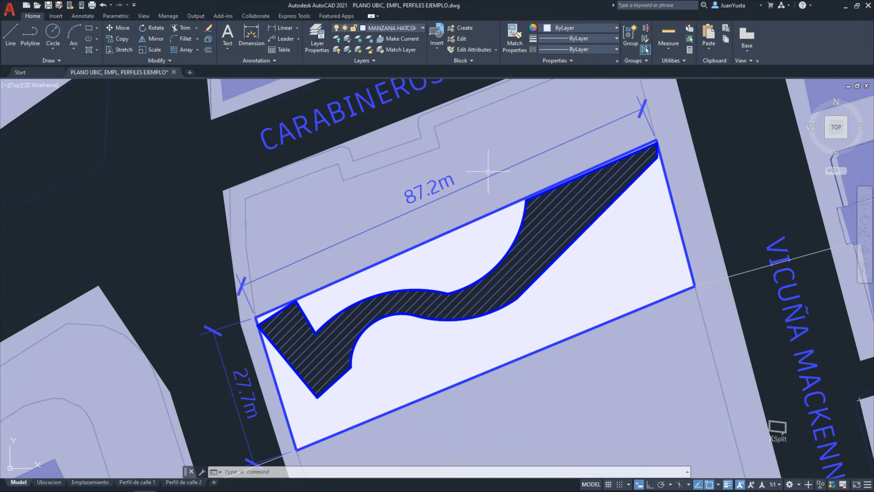
{"action": "middle_click_drag", "start_coordinate": [287, 360], "coordinate": [300, 325]}
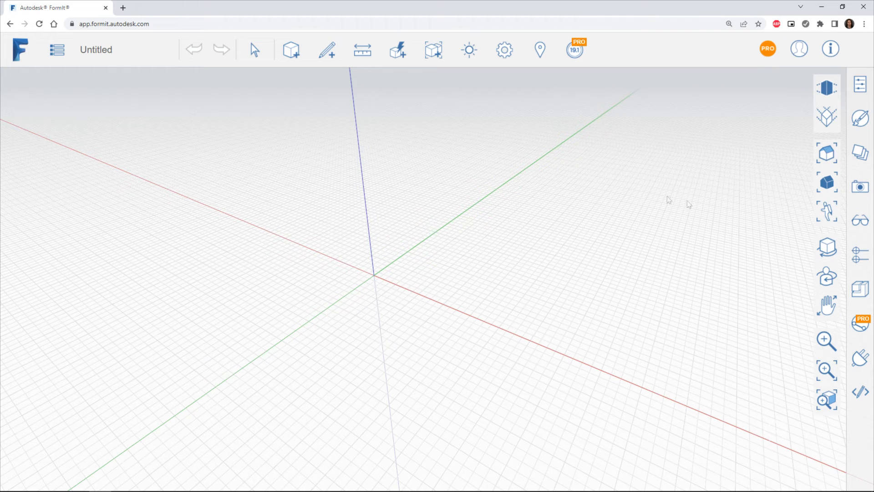
Step: Switch to FormIt and set the sketch units to Metric (centimeters)
{"action": "left_click", "coordinate": [327, 50]}
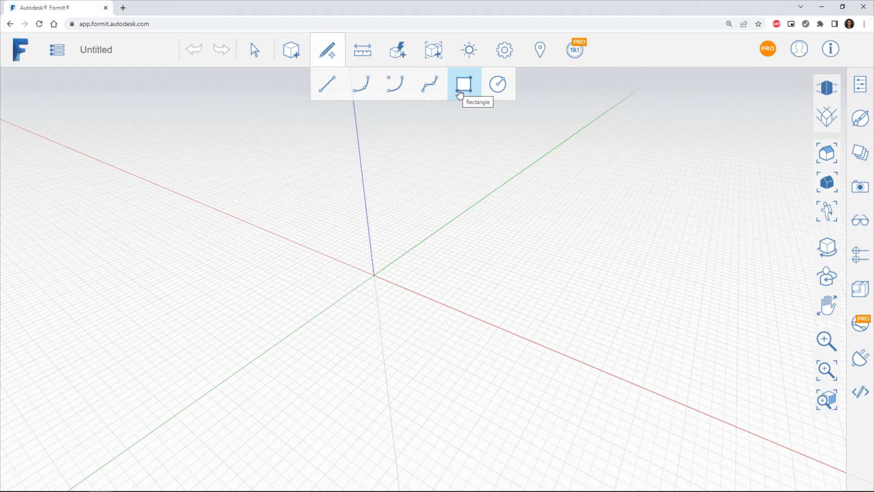
{"action": "left_click", "coordinate": [509, 58]}
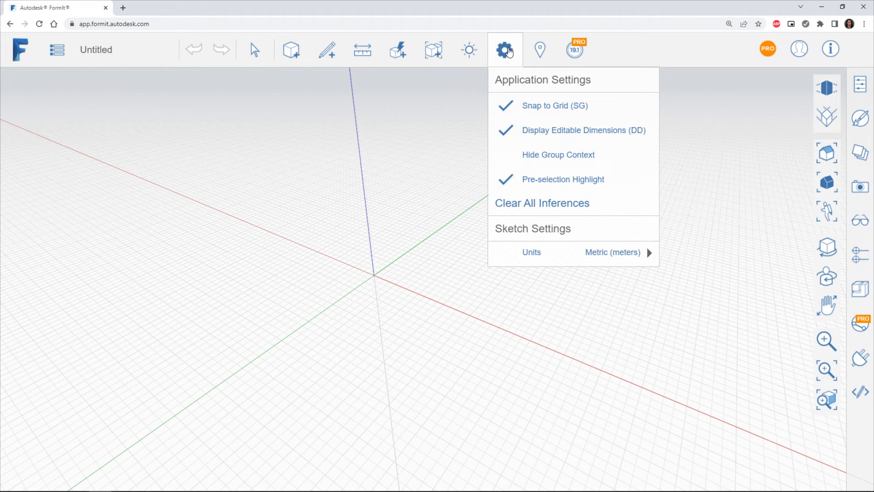
{"action": "left_click", "coordinate": [552, 254]}
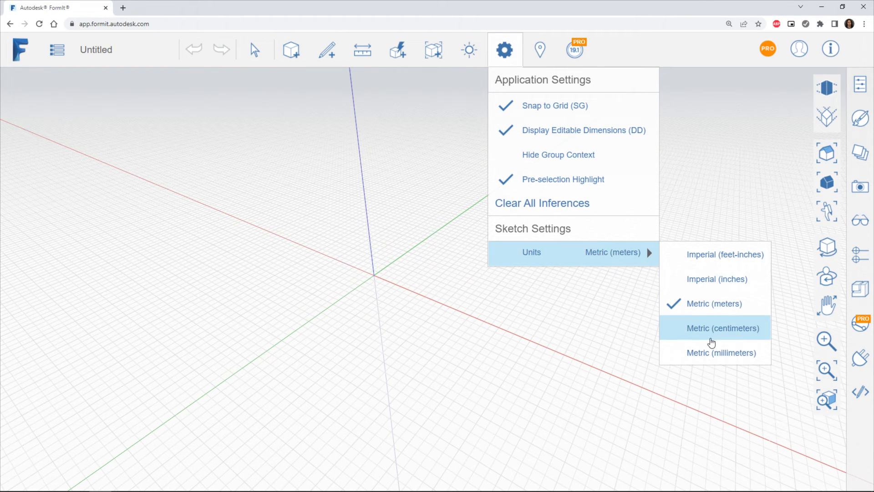
{"action": "left_click", "coordinate": [721, 338]}
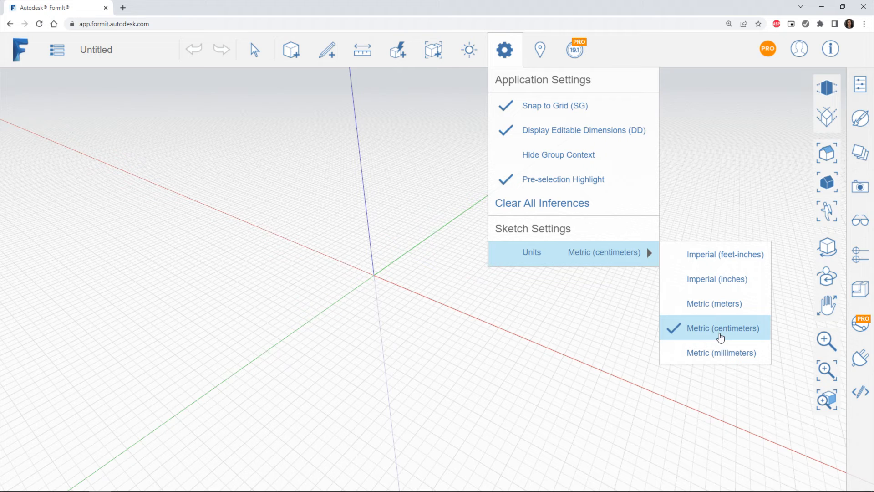
{"action": "left_click", "coordinate": [646, 41]}
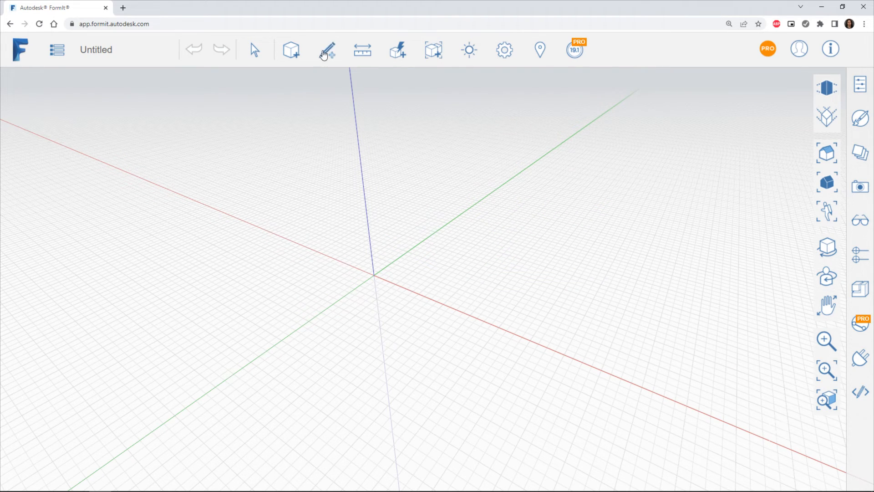
Step: Draw the plot rectangle from a point on the X axis near the origin, 8720 cm along the Y axis and 2770 cm wide
{"action": "mouse_move", "coordinate": [324, 54]}
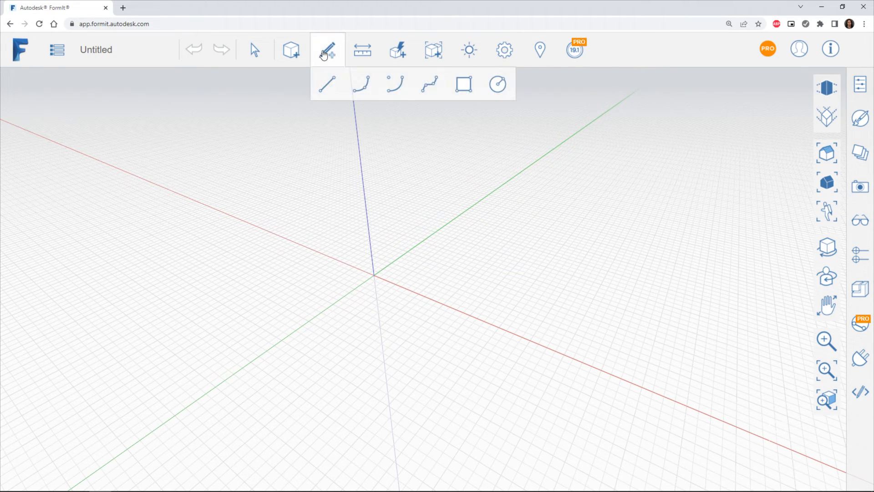
{"action": "left_click", "coordinate": [460, 94]}
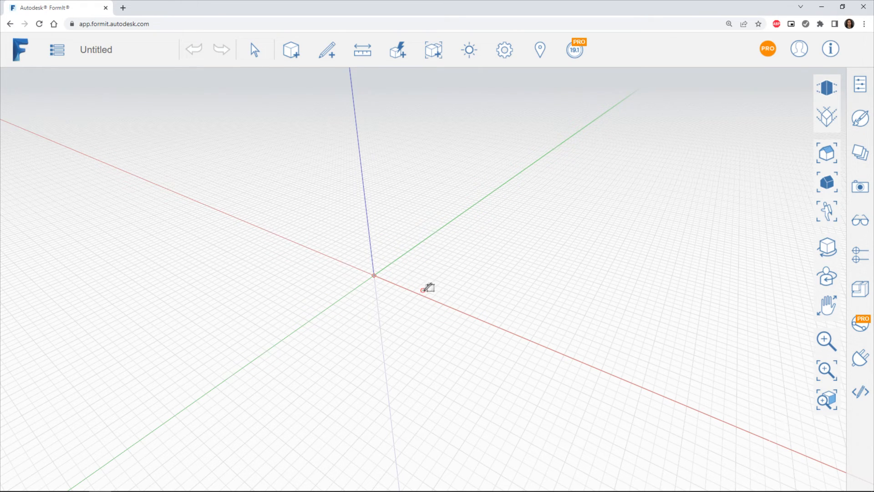
{"action": "left_click", "coordinate": [413, 291]}
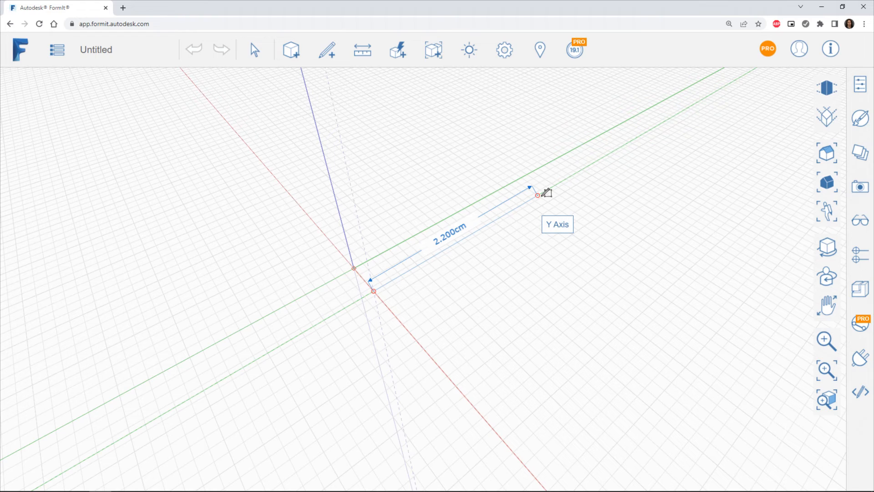
{"action": "key", "text": "Tab"}
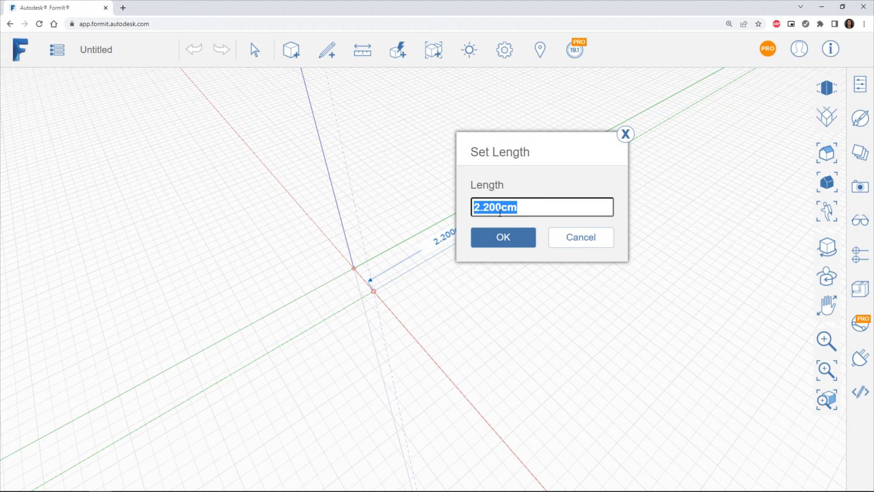
{"action": "type", "text": "8720"}
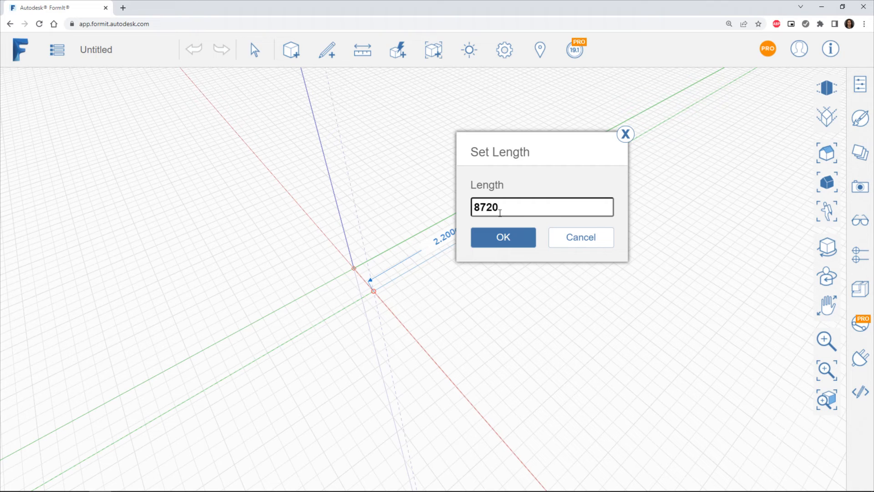
{"action": "left_click_drag", "start_coordinate": [499, 213], "coordinate": [421, 210]}
{"action": "left_click", "coordinate": [505, 237]}
{"action": "scroll", "coordinate": [458, 182], "scroll_direction": "down", "scroll_amount": 3}
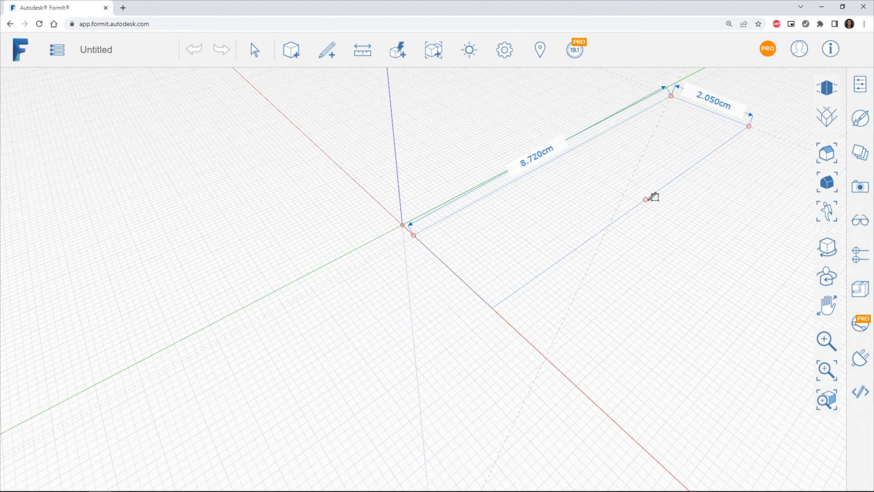
{"action": "key", "text": "Tab"}
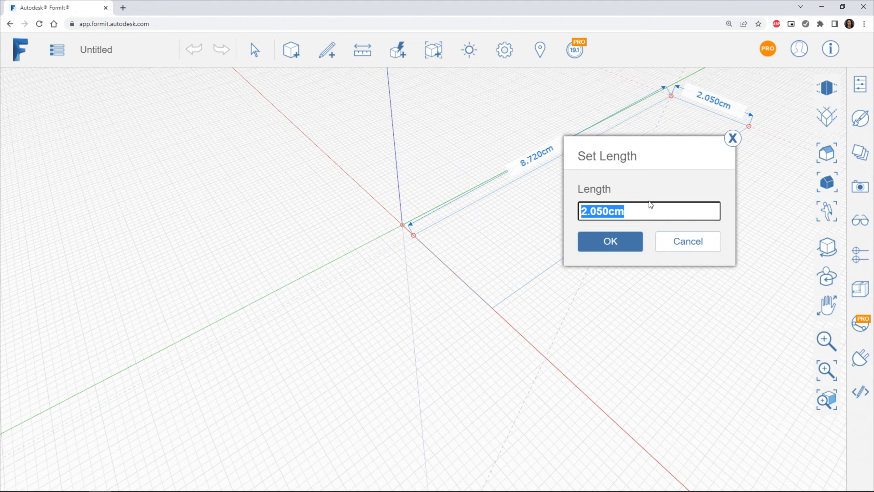
{"action": "type", "text": "2770"}
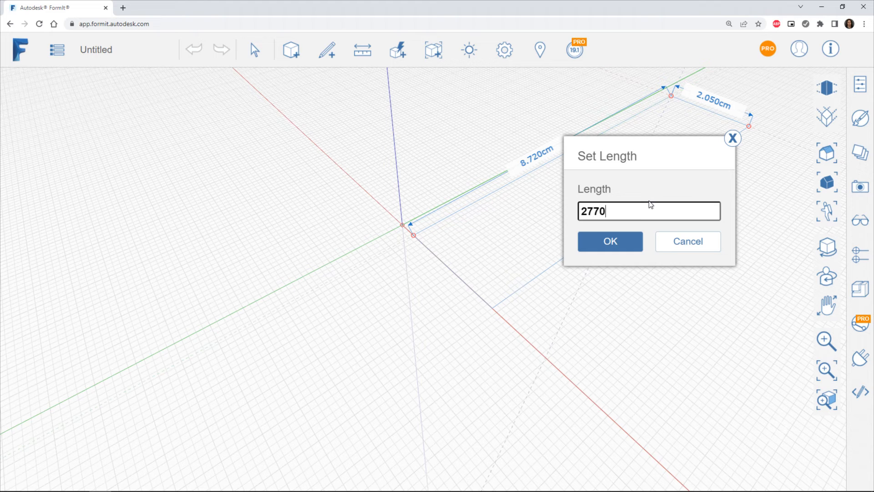
{"action": "left_click", "coordinate": [611, 240]}
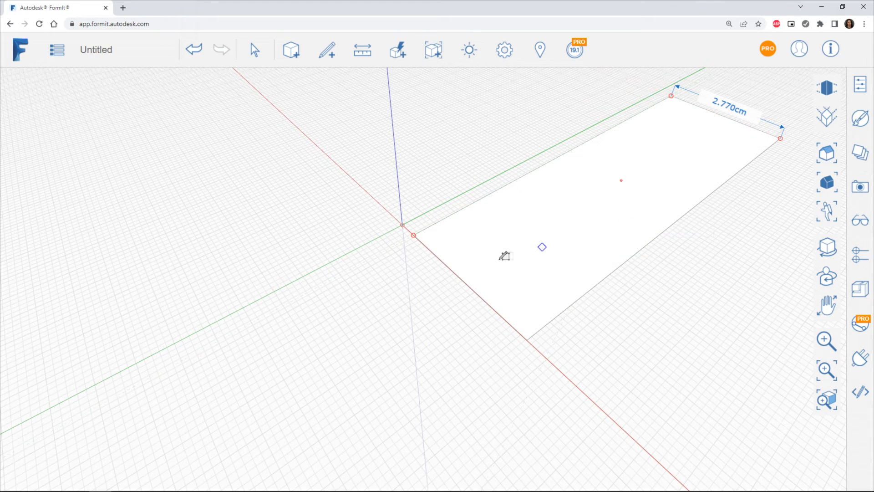
Step: Draw a small closed four-sided shape with the Line tool on the ground beside the plot rectangle
{"action": "scroll", "coordinate": [484, 252], "scroll_direction": "down", "scroll_amount": 2}
{"action": "middle_click_drag", "start_coordinate": [480, 246], "coordinate": [470, 289]}
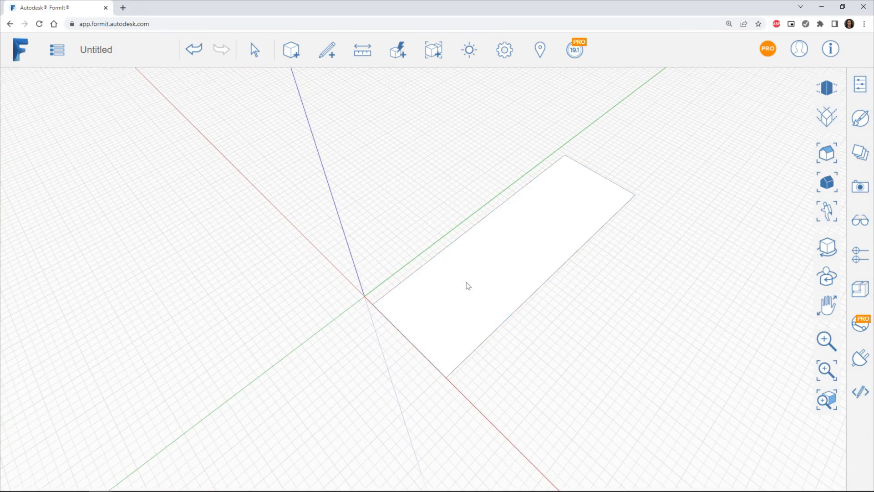
{"action": "scroll", "coordinate": [574, 312], "scroll_direction": "up", "scroll_amount": 5}
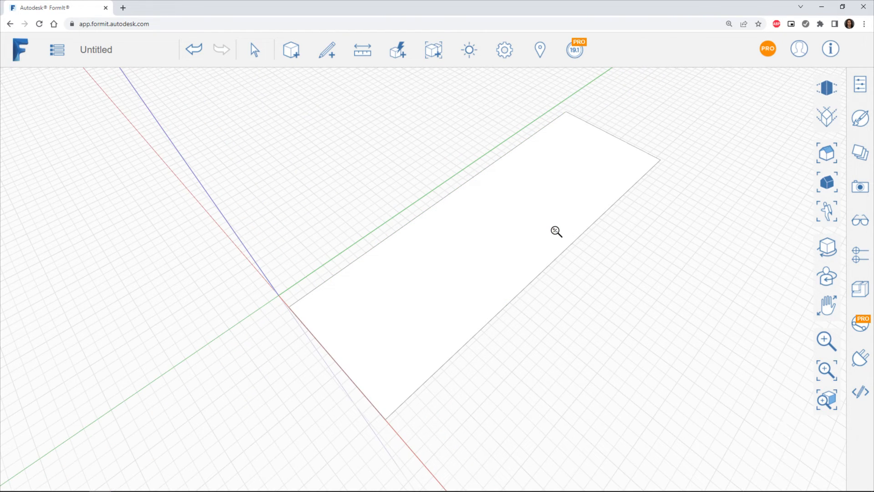
{"action": "left_click", "coordinate": [326, 84]}
{"action": "left_click", "coordinate": [326, 152]}
{"action": "left_click", "coordinate": [398, 113]}
{"action": "left_click", "coordinate": [435, 129]}
{"action": "left_click", "coordinate": [389, 166]}
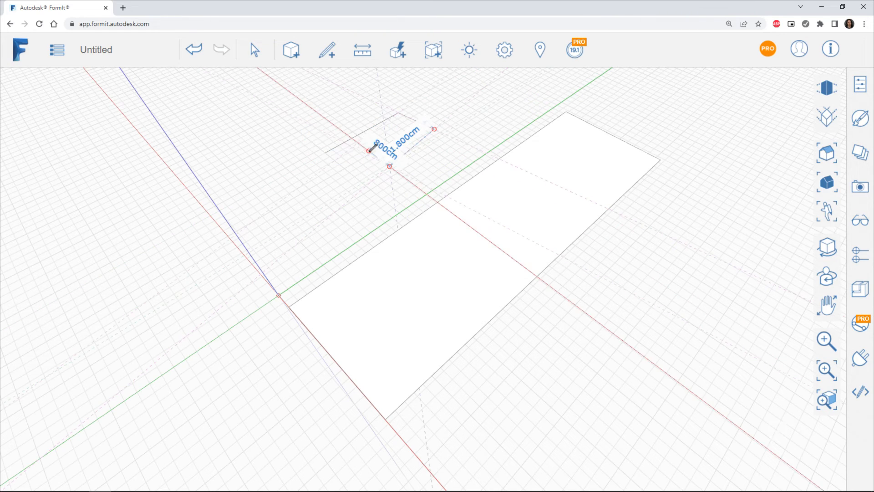
{"action": "left_click", "coordinate": [325, 153]}
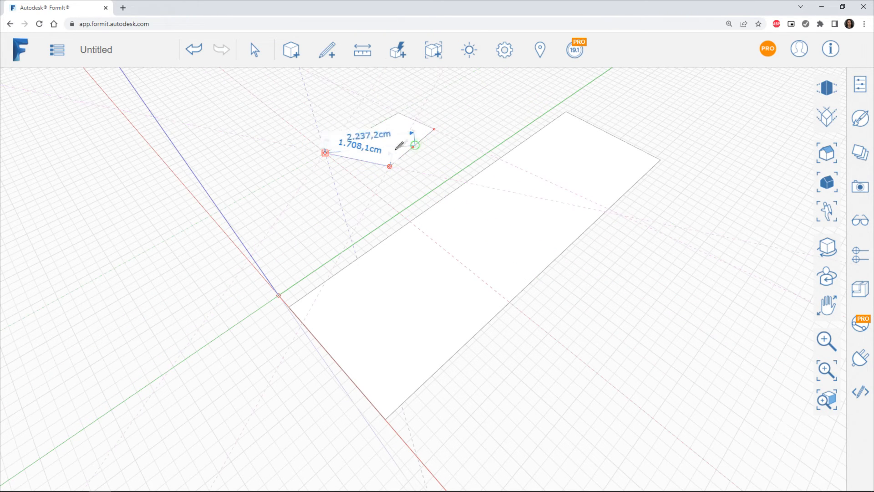
{"action": "key", "text": "Escape"}
Step: Delete the small four-sided shape beside the plot rectangle
{"action": "left_click_drag", "start_coordinate": [445, 175], "coordinate": [318, 113]}
{"action": "key", "text": "Escape"}
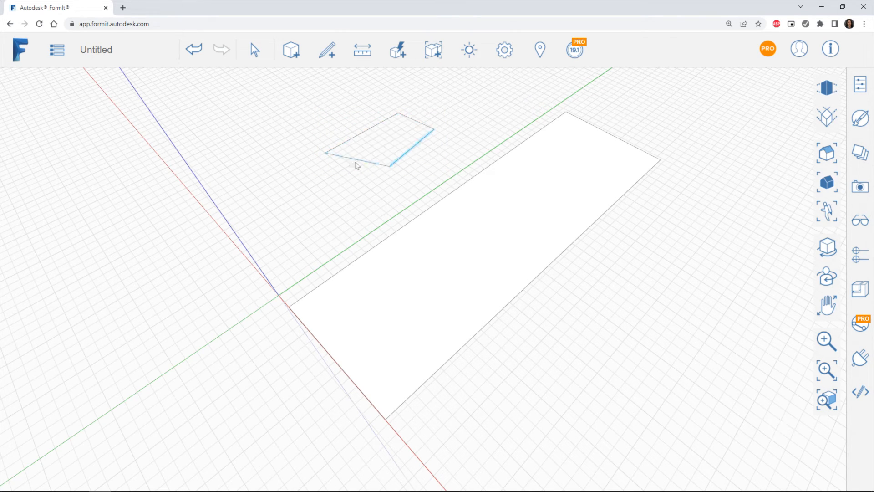
{"action": "left_click_drag", "start_coordinate": [463, 171], "coordinate": [321, 116]}
Step: Delete the face of the plot rectangle and keep only its boundary edges
{"action": "left_click", "coordinate": [513, 218]}
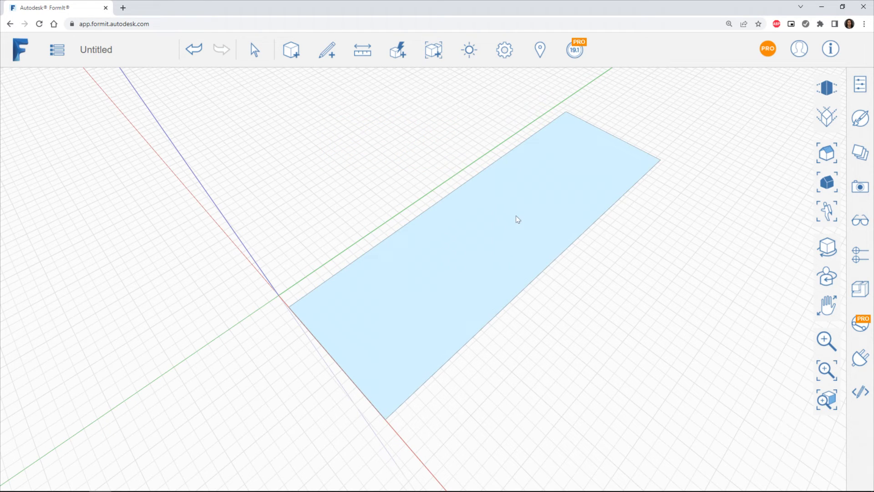
{"action": "key", "text": "Escape"}
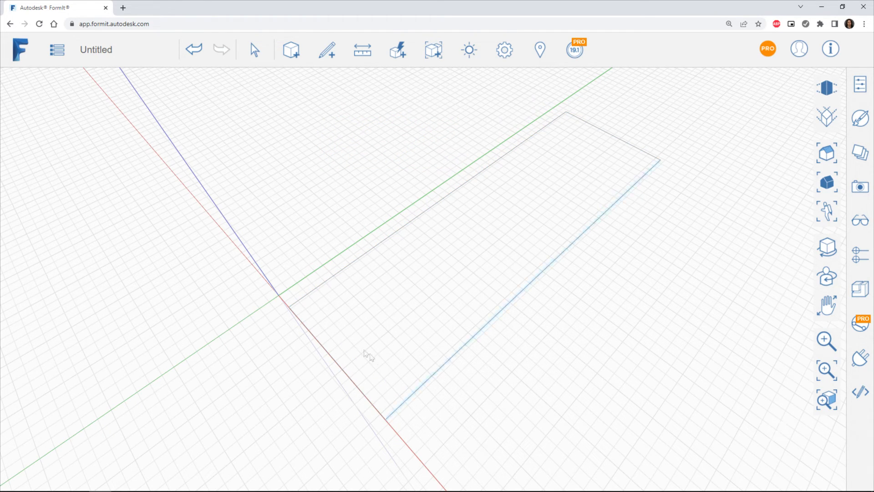
{"action": "middle_click_drag", "start_coordinate": [371, 355], "coordinate": [453, 302]}
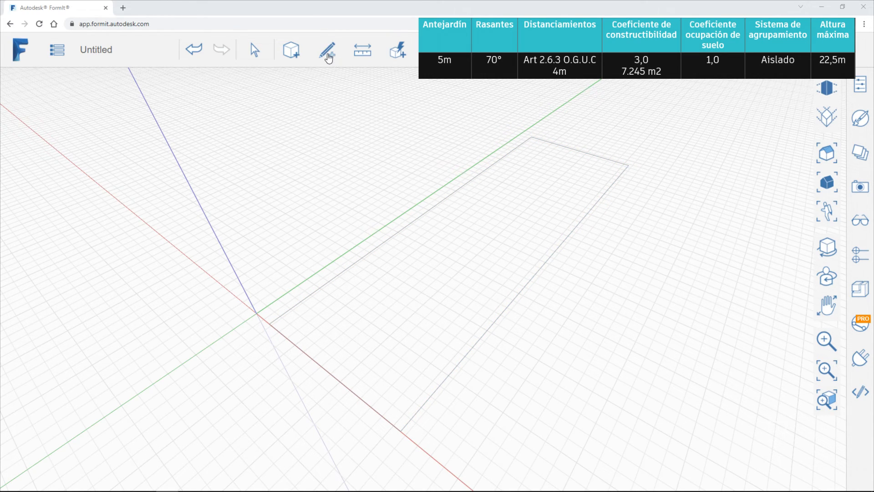
Step: Draw the front setback line across the plot with the Line tool, 500 cm in from the short edge on the X axis
{"action": "mouse_move", "coordinate": [328, 58]}
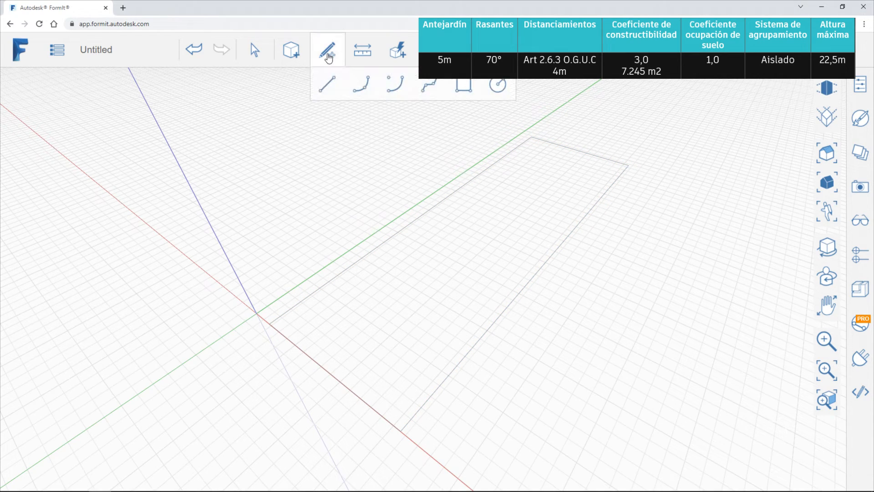
{"action": "left_click", "coordinate": [328, 92]}
{"action": "middle_click_drag", "start_coordinate": [371, 368], "coordinate": [385, 285]}
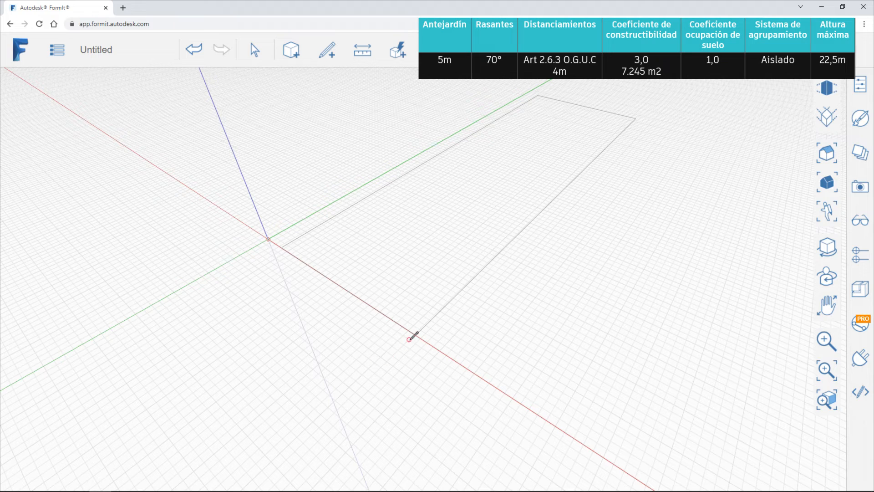
{"action": "left_click", "coordinate": [416, 334]}
{"action": "type", "text": "500"}
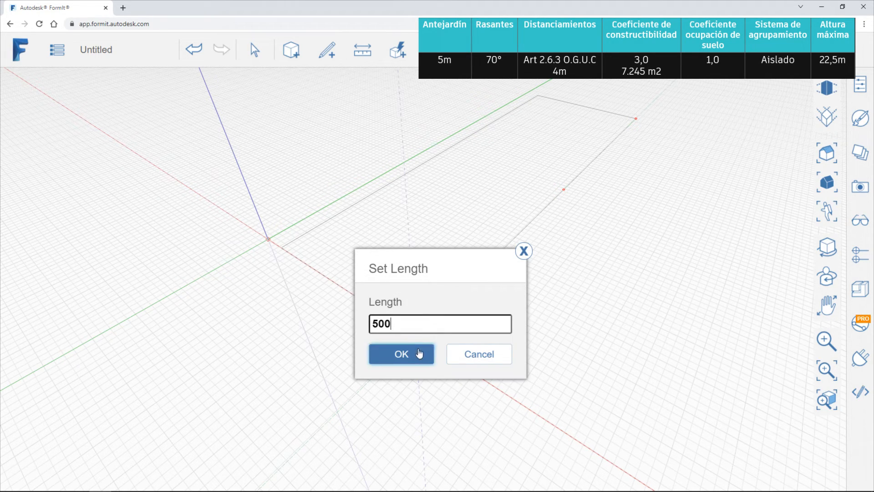
{"action": "left_click", "coordinate": [418, 353]}
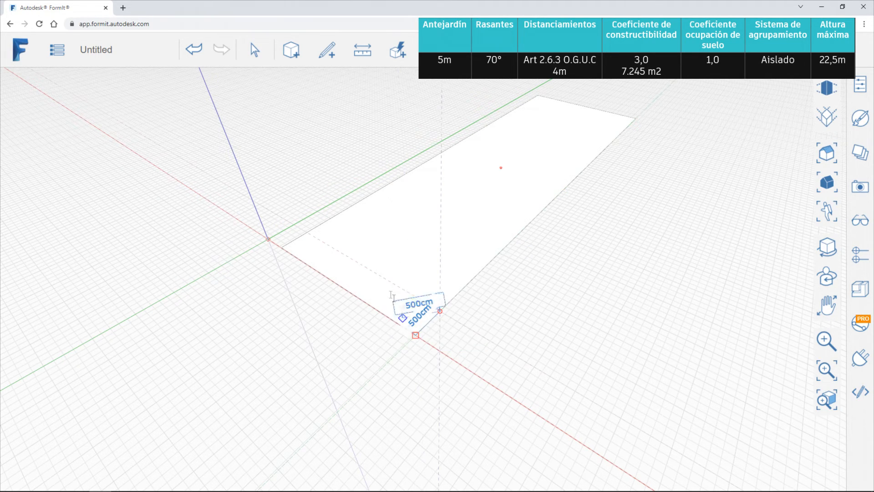
{"action": "left_click", "coordinate": [308, 231]}
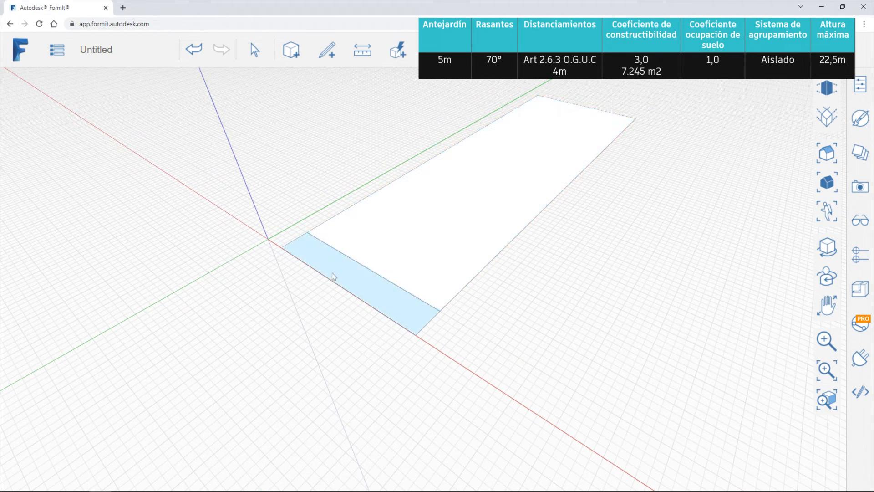
Step: Delete the plot's main face and the front setback strip's face, keeping only their edges
{"action": "left_click", "coordinate": [435, 232]}
{"action": "key", "text": "Delete"}
{"action": "left_click", "coordinate": [365, 288]}
{"action": "key", "text": "Delete"}
Step: Retrace the front setback line with the Line tool from one long plot edge to the other
{"action": "right_click_drag", "start_coordinate": [460, 262], "coordinate": [410, 337]}
{"action": "middle_click_drag", "start_coordinate": [461, 232], "coordinate": [408, 292]}
{"action": "scroll", "coordinate": [408, 293], "scroll_direction": "down", "scroll_amount": 1}
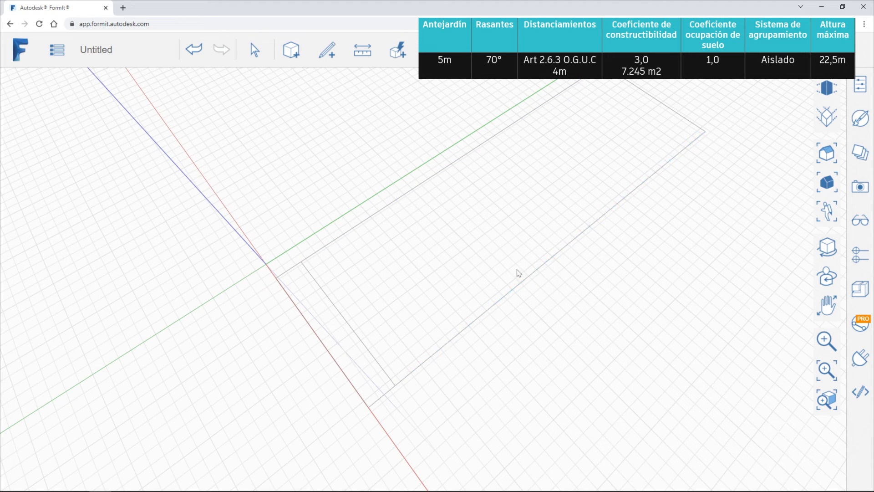
{"action": "middle_click_drag", "start_coordinate": [513, 207], "coordinate": [434, 211]}
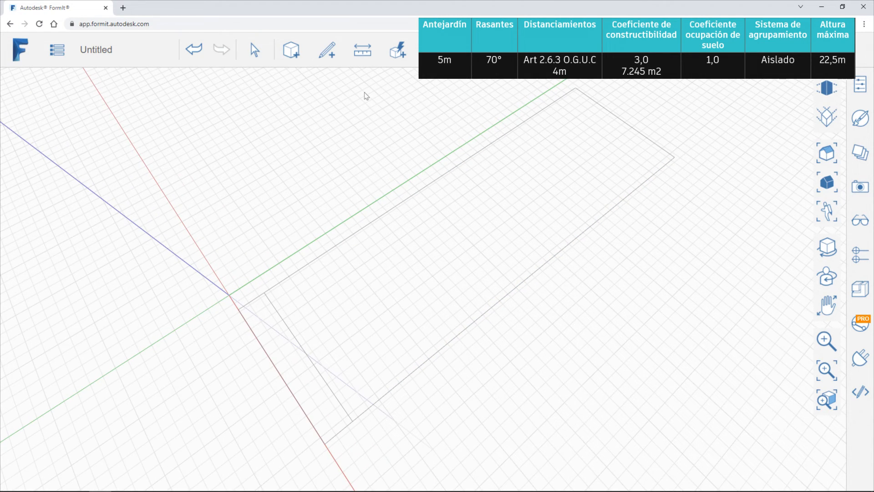
{"action": "left_click", "coordinate": [326, 50]}
{"action": "left_click", "coordinate": [324, 86]}
{"action": "left_click", "coordinate": [264, 292]}
{"action": "left_click", "coordinate": [352, 420]}
{"action": "key", "text": "Escape"}
Step: Offset the plot's two long edges and rear edge behind the front setback line by 400 cm
{"action": "scroll", "coordinate": [451, 217], "scroll_direction": "down", "scroll_amount": 3}
{"action": "middle_click_drag", "start_coordinate": [474, 240], "coordinate": [452, 222]}
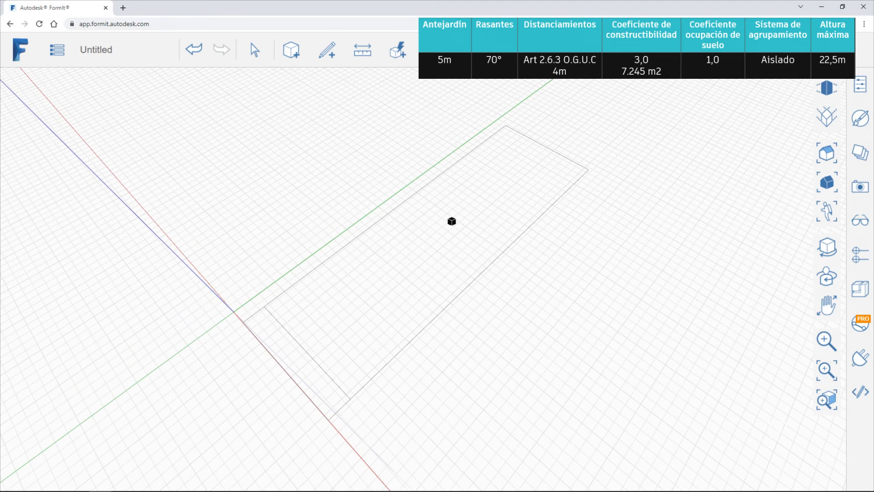
{"action": "left_click", "coordinate": [453, 166]}
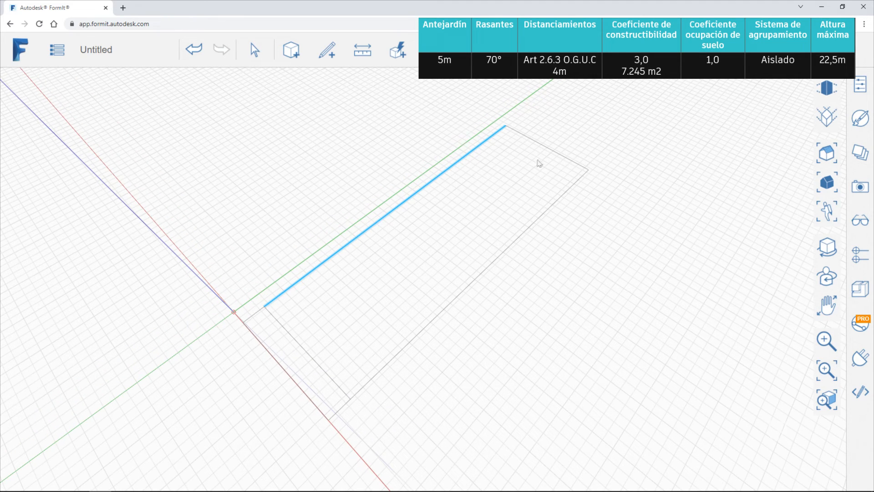
{"action": "left_click", "coordinate": [508, 157]}
{"action": "left_click", "coordinate": [489, 140]}
{"action": "left_click", "coordinate": [542, 145], "text": "shift"}
{"action": "left_click", "coordinate": [574, 188], "text": "shift"}
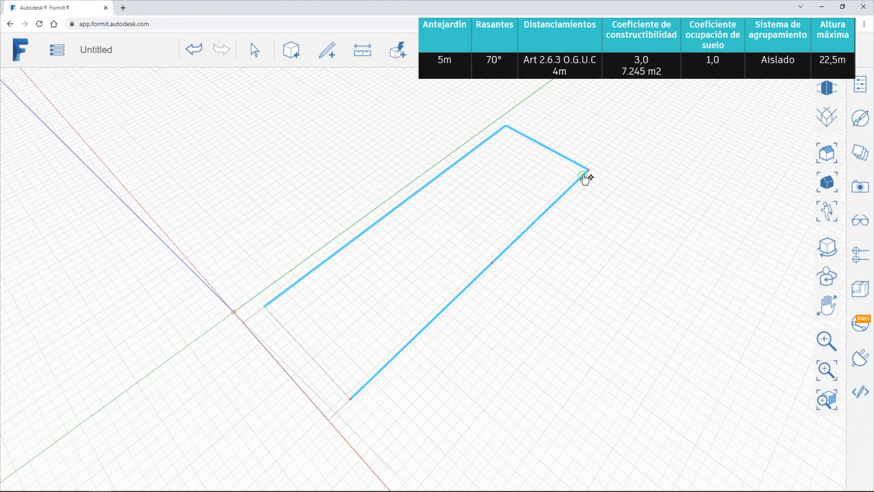
{"action": "right_click", "coordinate": [470, 157]}
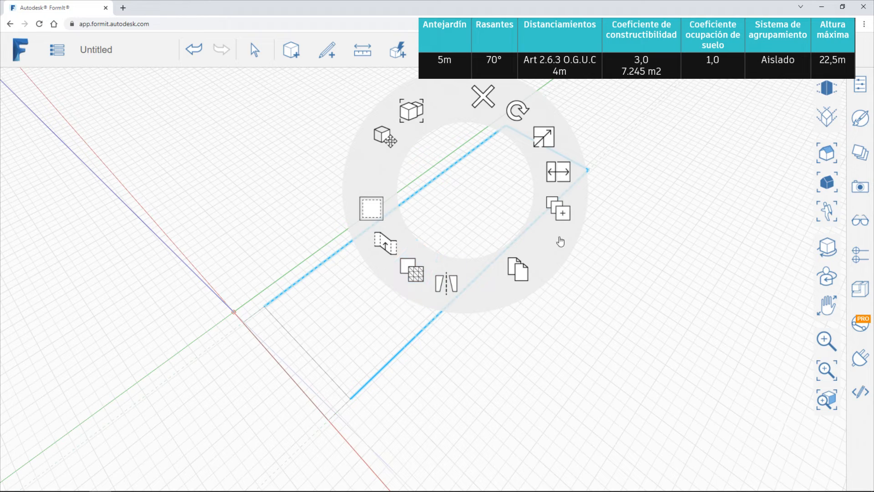
{"action": "left_click", "coordinate": [365, 216]}
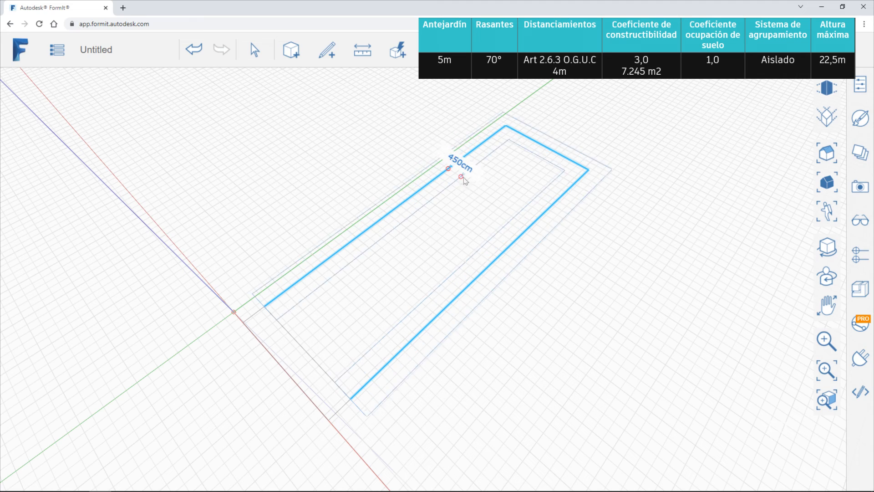
{"action": "key", "text": "Tab"}
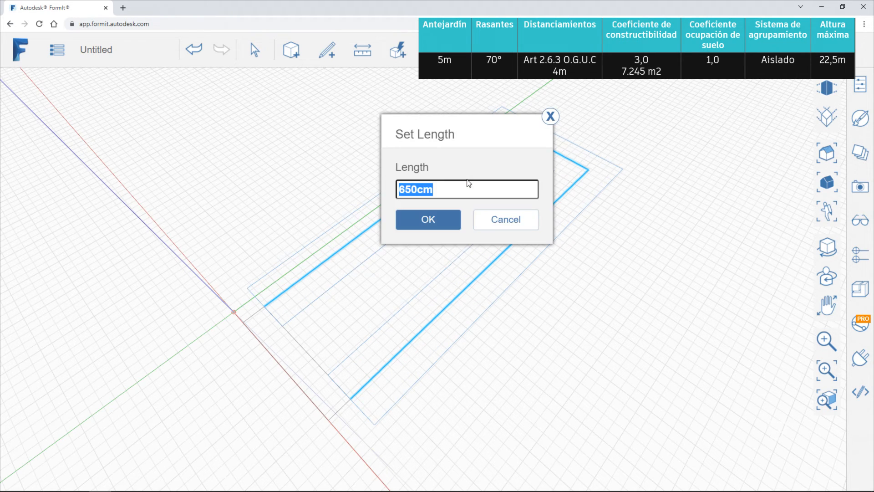
{"action": "type", "text": "400"}
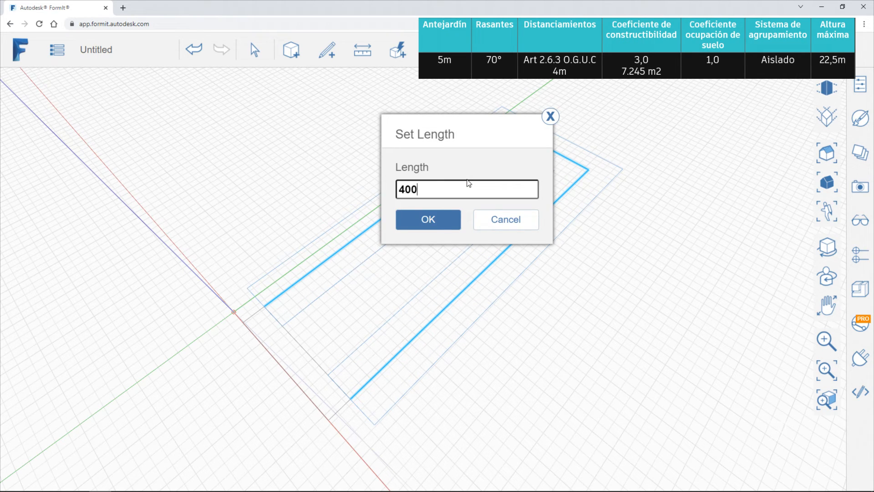
{"action": "key", "text": "Return"}
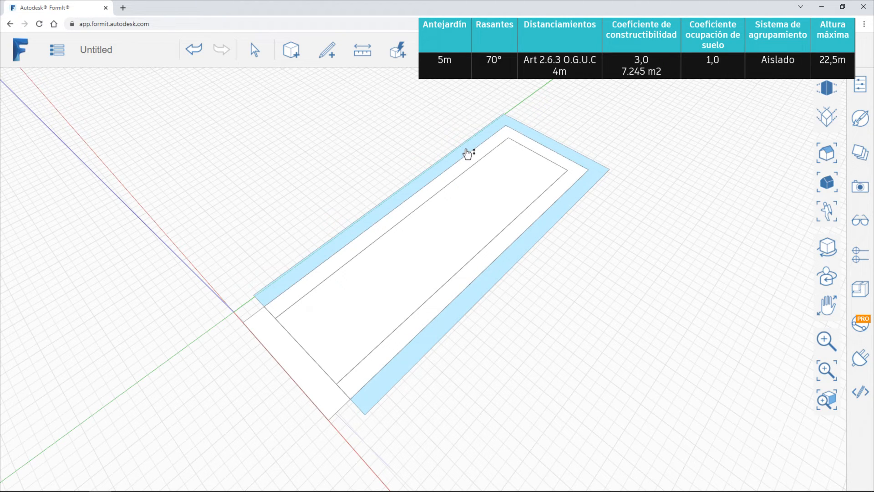
Step: Delete the offset strip outside the plot boundary together with its outer edges
{"action": "key", "text": "Delete"}
{"action": "left_click", "coordinate": [499, 118]}
{"action": "key", "text": "Delete"}
{"action": "left_click", "coordinate": [601, 179]}
{"action": "key", "text": "Delete"}
{"action": "key", "text": "Delete"}
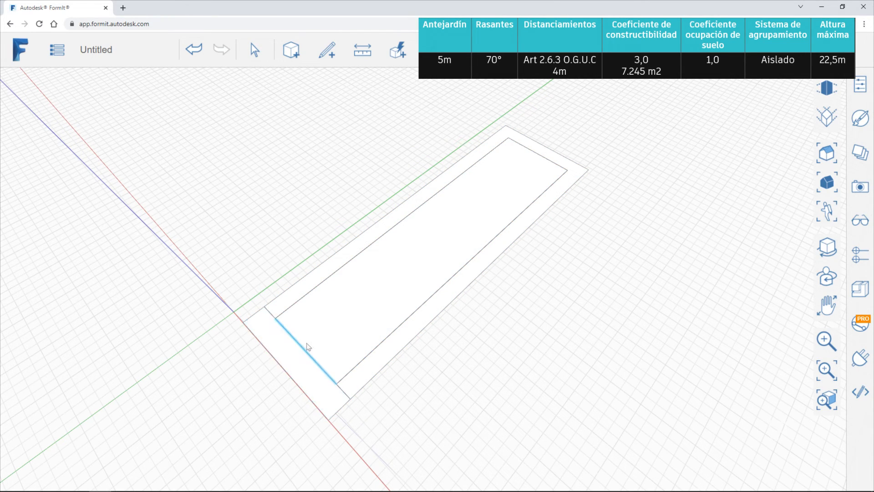
Step: Delete the setback faces around the inner buildable rectangle, keeping the inner face and the boundary lines
{"action": "left_click", "coordinate": [300, 295]}
{"action": "key", "text": "Delete"}
{"action": "middle_click_drag", "start_coordinate": [515, 289], "coordinate": [352, 322]}
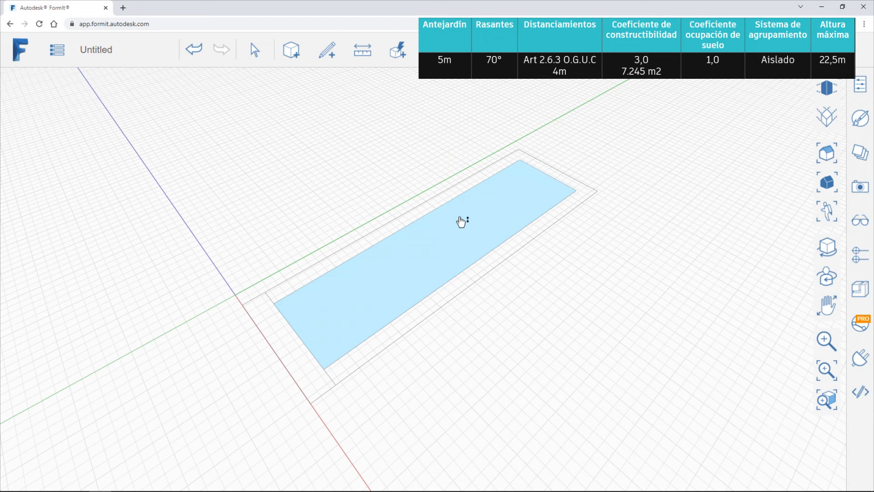
{"action": "left_click", "coordinate": [700, 81]}
{"action": "left_click", "coordinate": [700, 82]}
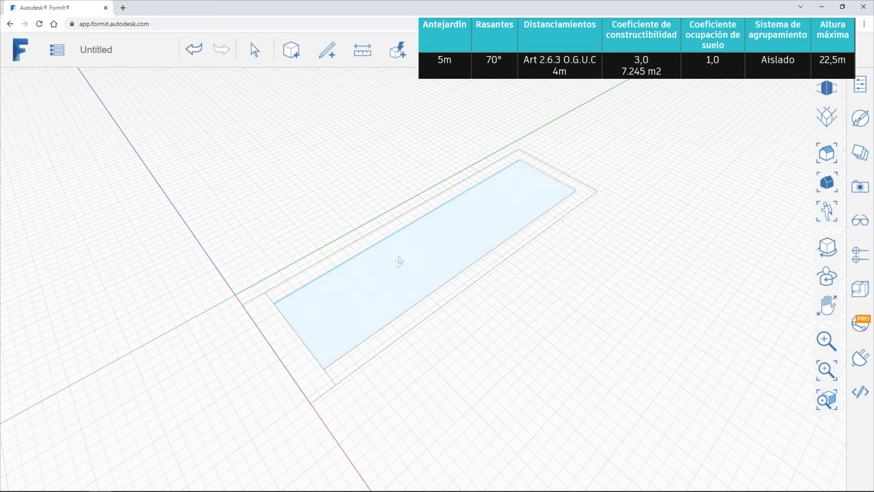
Step: Copy the complete plot drawing with its setback lines and place the duplicate on the ground beside the original
{"action": "left_click_drag", "start_coordinate": [372, 321], "coordinate": [344, 302]}
{"action": "scroll", "coordinate": [333, 223], "scroll_direction": "down", "scroll_amount": 3}
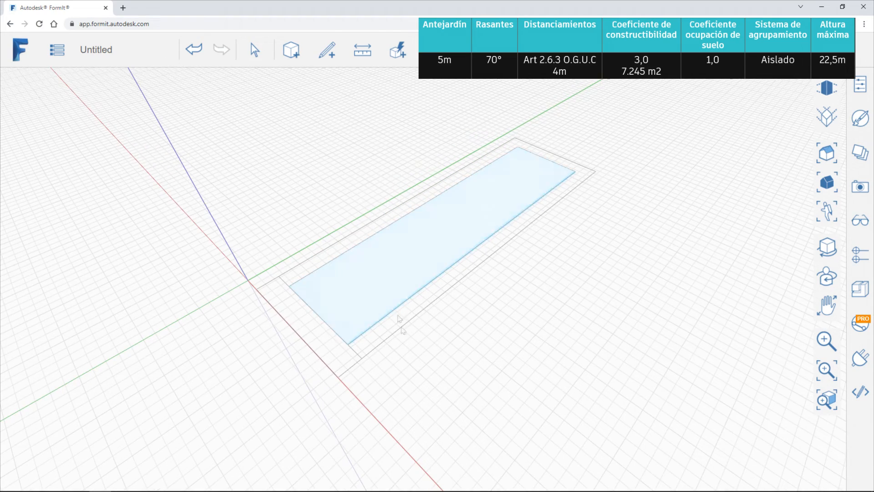
{"action": "scroll", "coordinate": [357, 254], "scroll_direction": "down", "scroll_amount": 2}
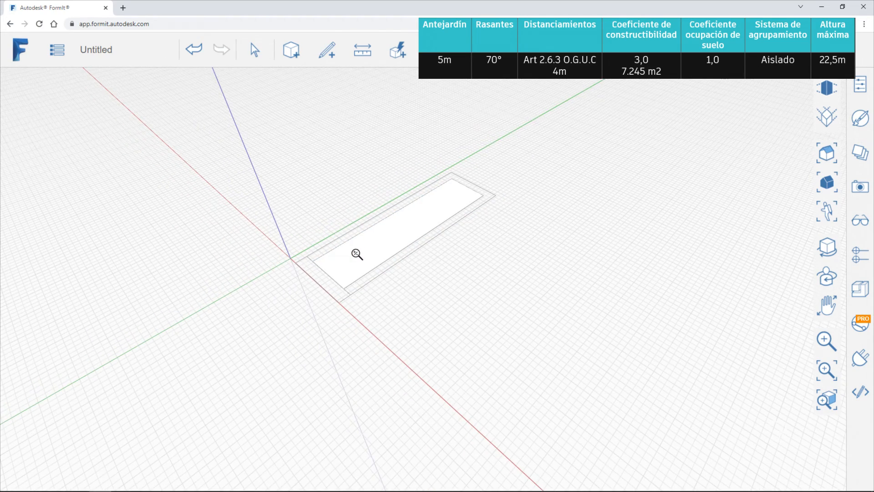
{"action": "left_click_drag", "start_coordinate": [228, 136], "coordinate": [527, 335]}
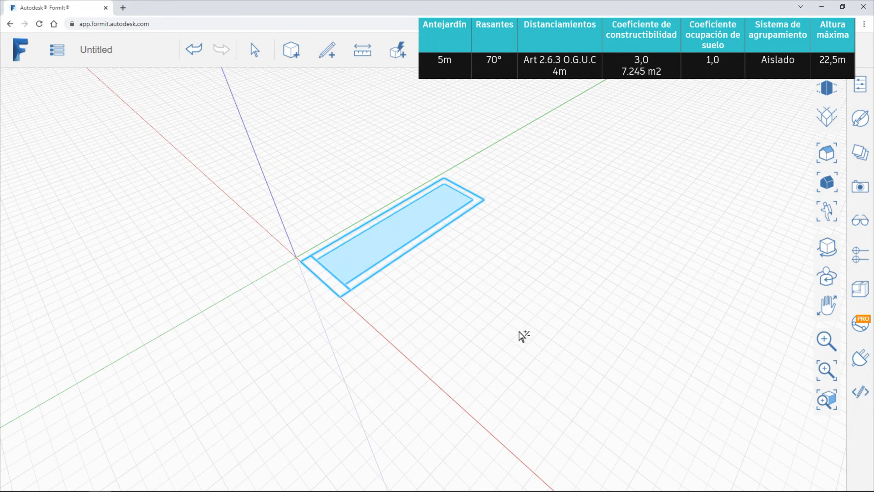
{"action": "key", "text": "ctrl+c"}
{"action": "key", "text": "ctrl+v"}
{"action": "left_click", "coordinate": [464, 410]}
{"action": "key", "text": "Escape"}
Step: Delete the face of the inner buildable rectangle in the original plot
{"action": "scroll", "coordinate": [387, 248], "scroll_direction": "up", "scroll_amount": 2}
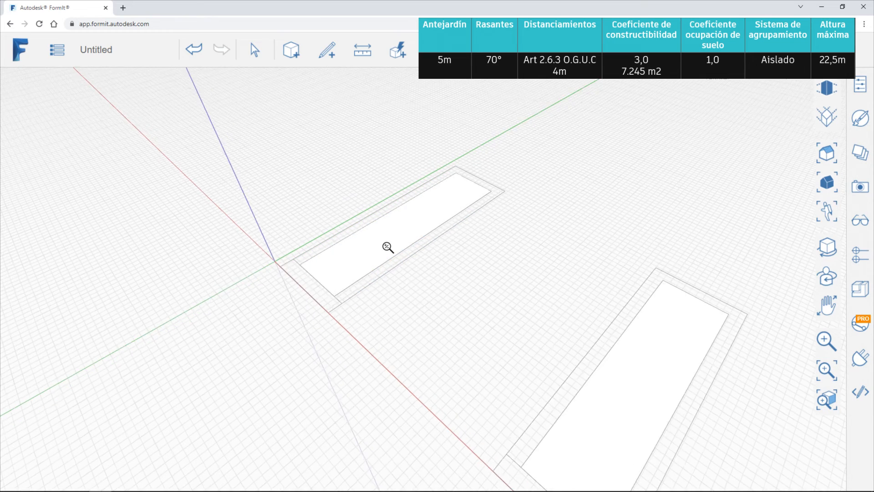
{"action": "scroll", "coordinate": [387, 247], "scroll_direction": "up", "scroll_amount": 1}
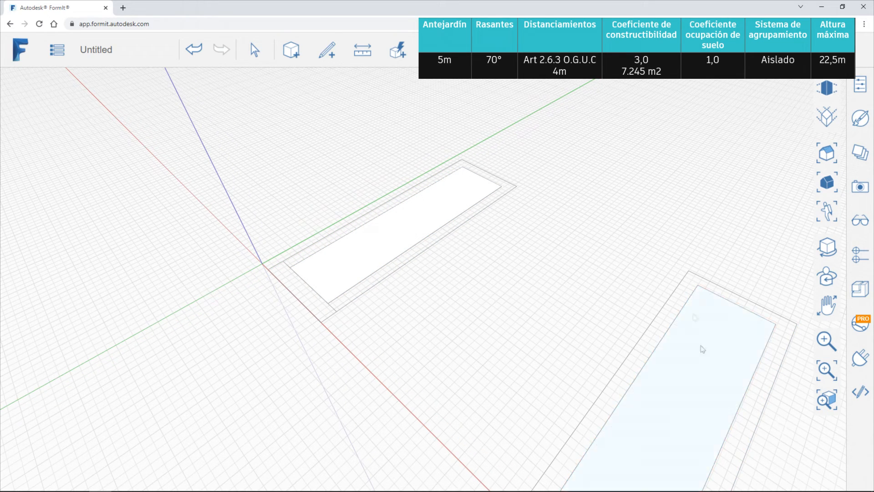
{"action": "middle_click_drag", "start_coordinate": [476, 327], "coordinate": [474, 359]}
{"action": "scroll", "coordinate": [413, 328], "scroll_direction": "up", "scroll_amount": 2}
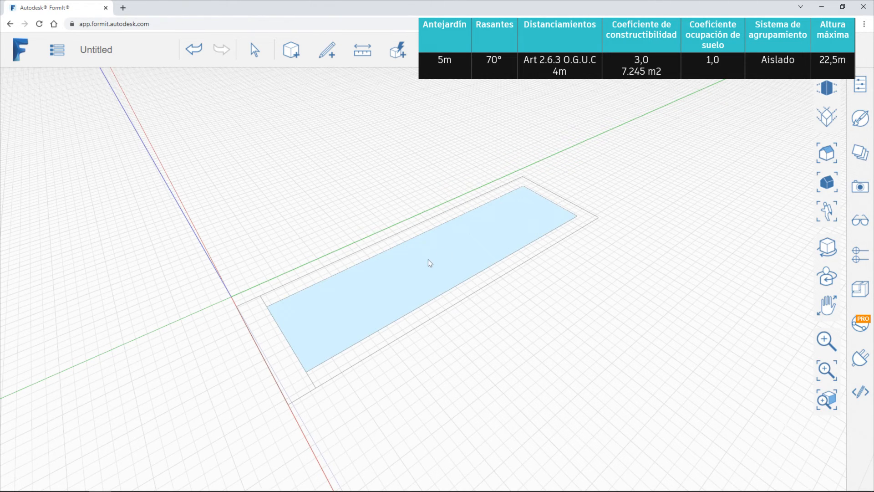
{"action": "middle_click_drag", "start_coordinate": [420, 328], "coordinate": [485, 250]}
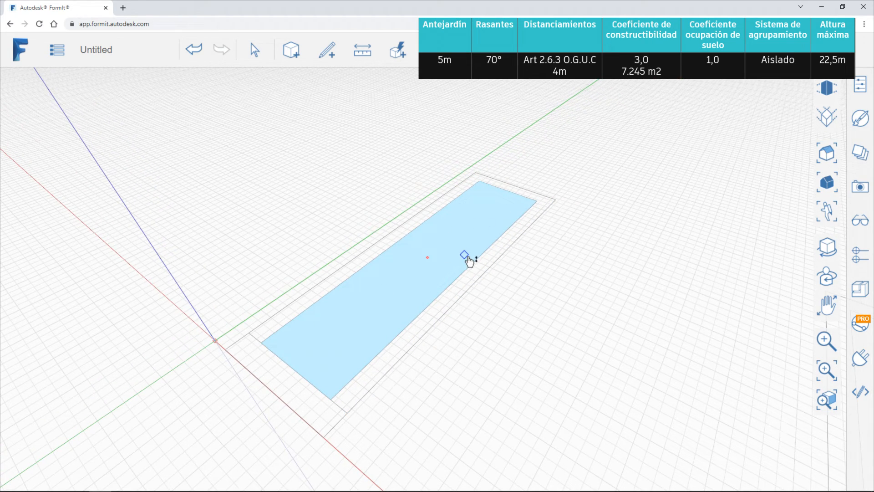
{"action": "middle_click_drag", "start_coordinate": [464, 255], "coordinate": [439, 296]}
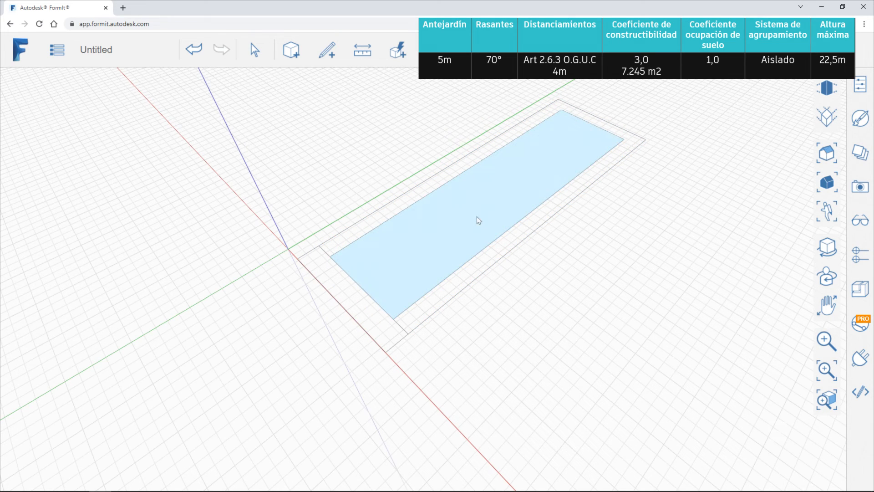
{"action": "key", "text": "Delete"}
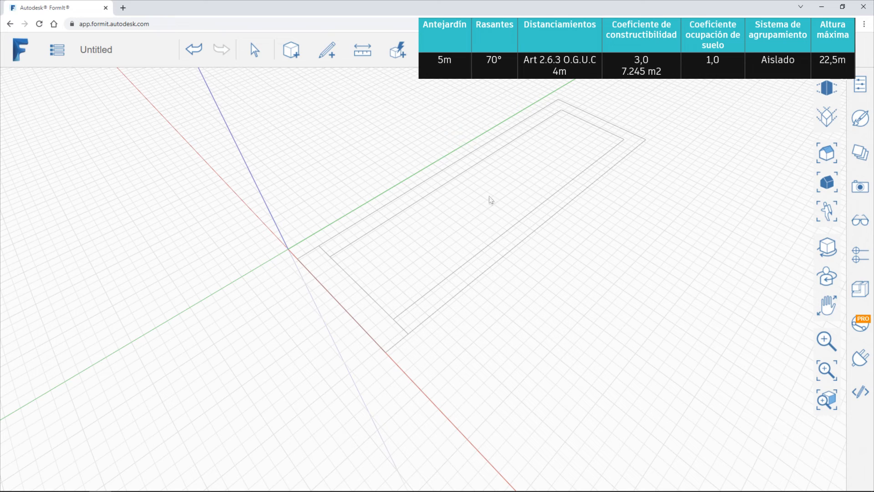
Step: Rebuild the inner rectangle's face by retracing its front edge from corner to corner with the Line tool
{"action": "left_click", "coordinate": [326, 49]}
{"action": "left_click", "coordinate": [328, 83]}
{"action": "left_click", "coordinate": [330, 257]}
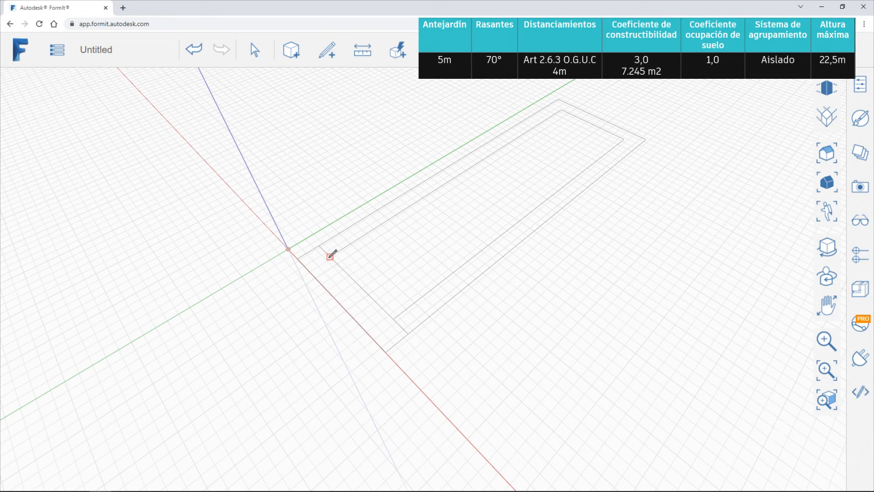
{"action": "left_click", "coordinate": [393, 319]}
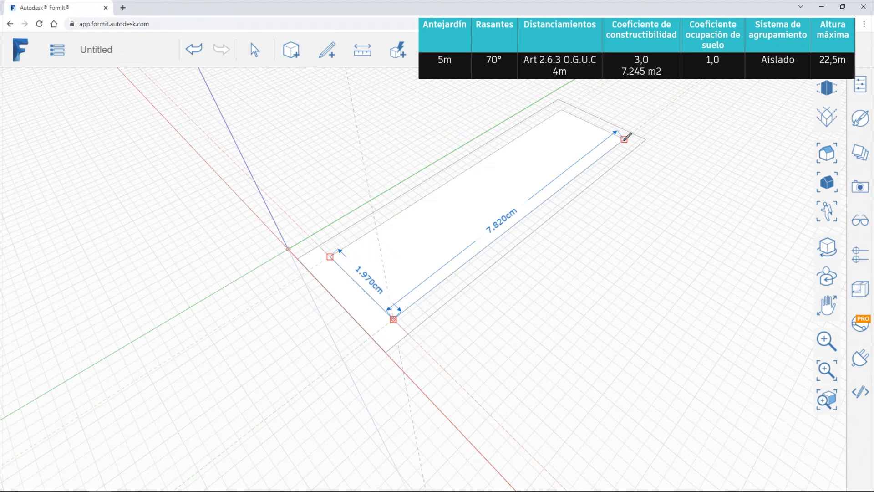
{"action": "key", "text": "Escape"}
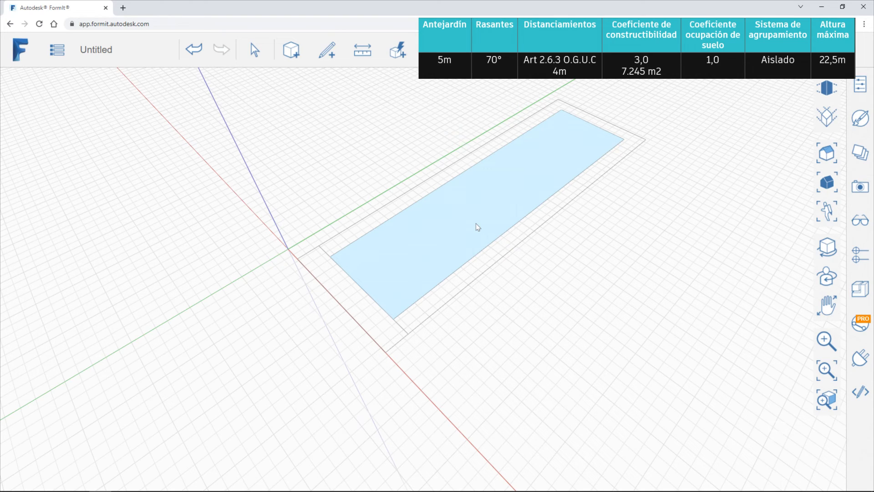
Step: Extrude the inner buildable rectangle upward into a volume and set its height to 2250 cm
{"action": "middle_click_drag", "start_coordinate": [473, 227], "coordinate": [530, 287]}
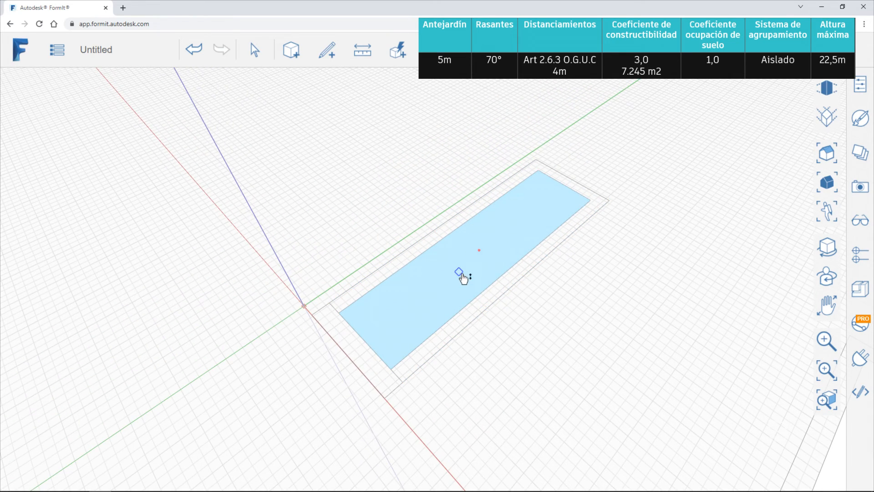
{"action": "middle_click_drag", "start_coordinate": [527, 296], "coordinate": [478, 293]}
{"action": "key", "text": "ctrl"}
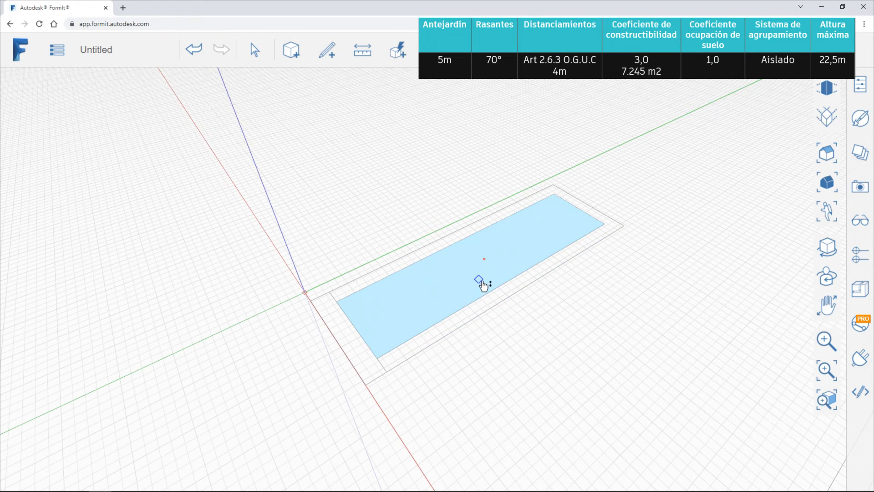
{"action": "left_click", "coordinate": [448, 289]}
{"action": "left_click_drag", "start_coordinate": [448, 289], "coordinate": [474, 174]}
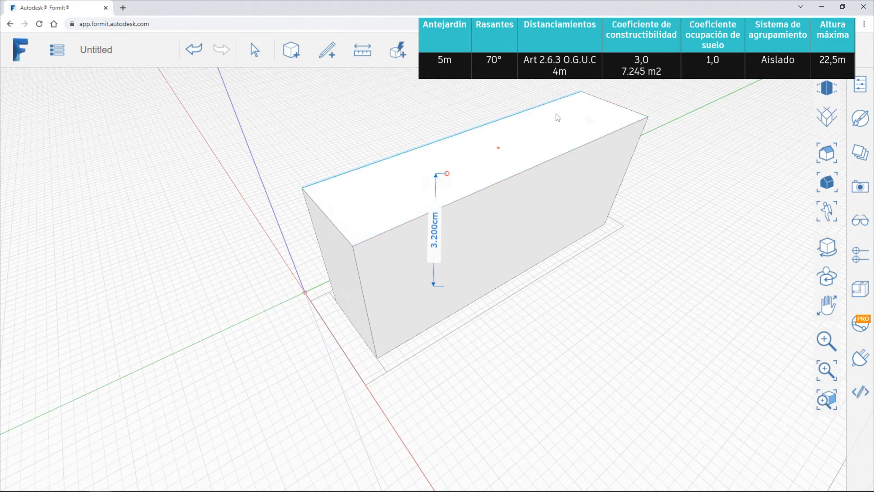
{"action": "left_click", "coordinate": [439, 226]}
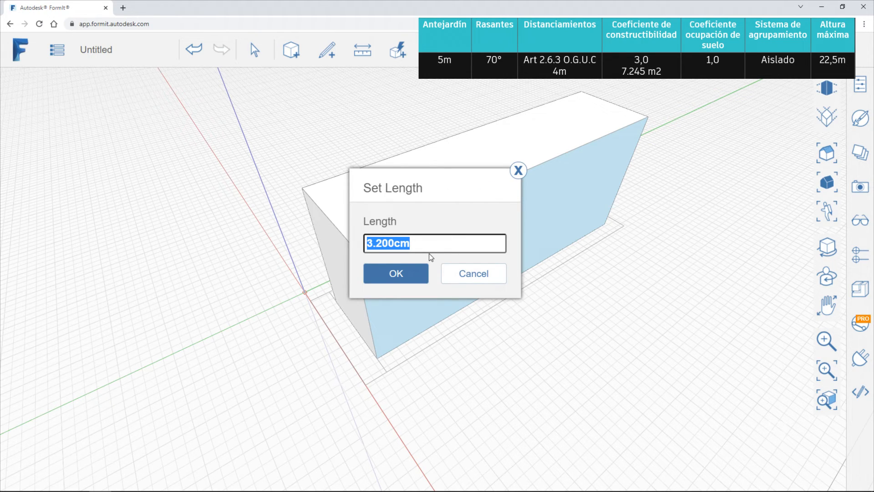
{"action": "type", "text": "2250"}
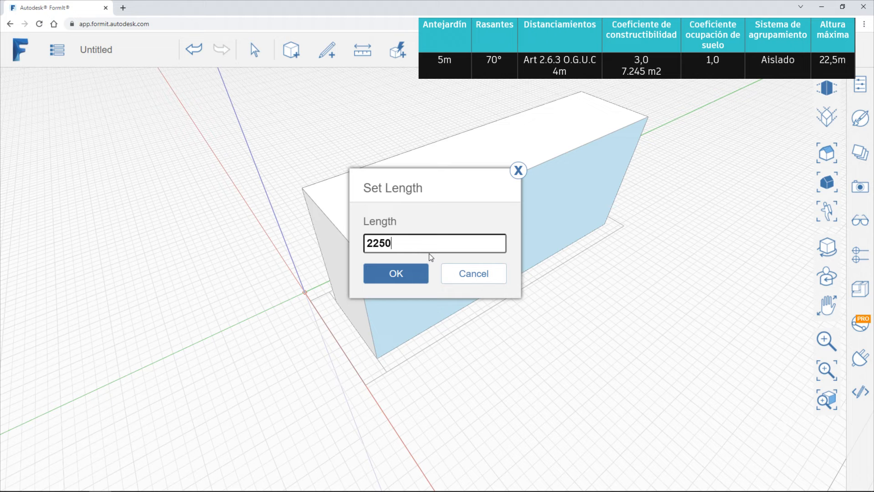
{"action": "left_click", "coordinate": [383, 273]}
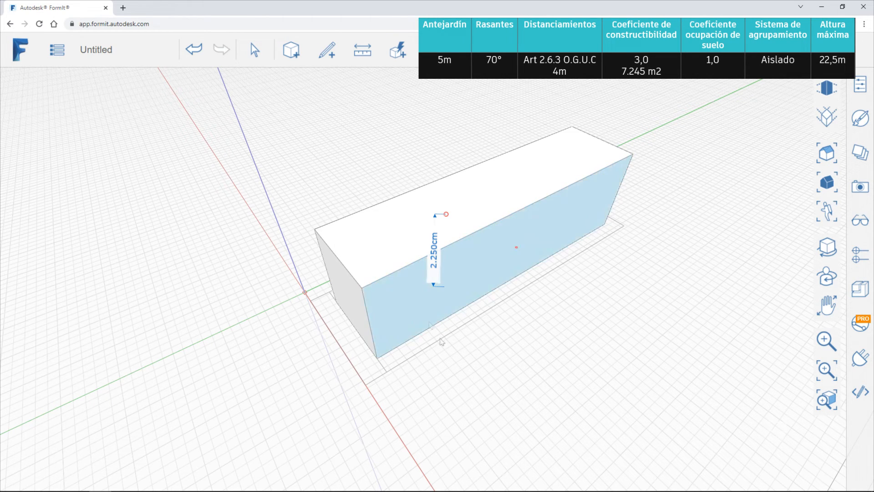
Step: Examine the extruded volume with its setback and plot boundary lines from several angles
{"action": "mouse_move", "coordinate": [497, 402]}
{"action": "middle_mouse_down"}
{"action": "mouse_move", "coordinate": [500, 332]}
{"action": "mouse_move", "coordinate": [523, 367]}
{"action": "mouse_move", "coordinate": [551, 293]}
{"action": "mouse_move", "coordinate": [450, 295]}
{"action": "mouse_move", "coordinate": [504, 391]}
{"action": "middle_mouse_up"}
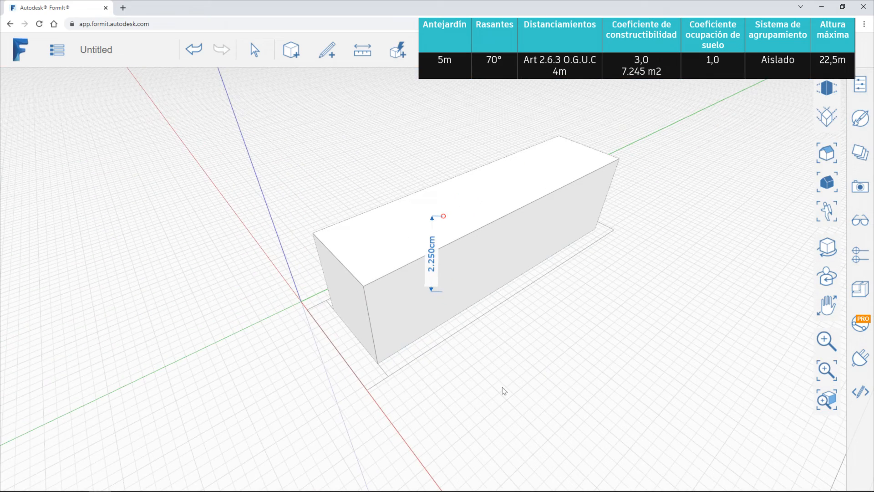
{"action": "middle_click_drag", "start_coordinate": [374, 397], "coordinate": [483, 425]}
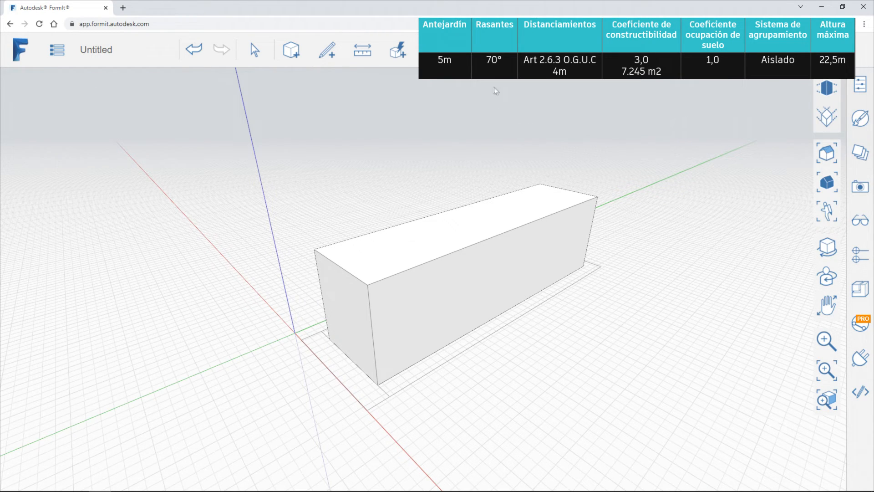
{"action": "key", "text": "ctrl"}
{"action": "key", "text": "ctrl"}
{"action": "key", "text": "ctrl"}
{"action": "key", "text": "ctrl"}
{"action": "middle_click_drag", "start_coordinate": [366, 252], "coordinate": [421, 279]}
{"action": "middle_click_drag", "start_coordinate": [377, 256], "coordinate": [373, 284]}
{"action": "key", "text": "ctrl"}
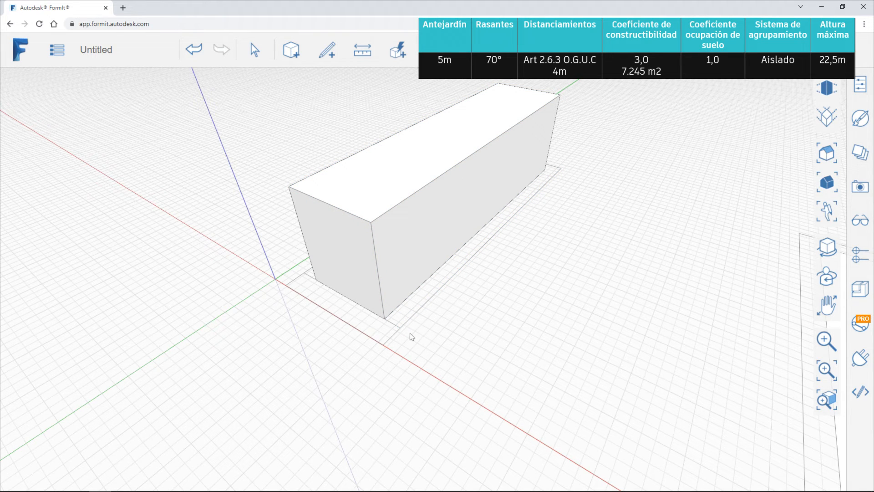
{"action": "middle_click_drag", "start_coordinate": [409, 350], "coordinate": [374, 346]}
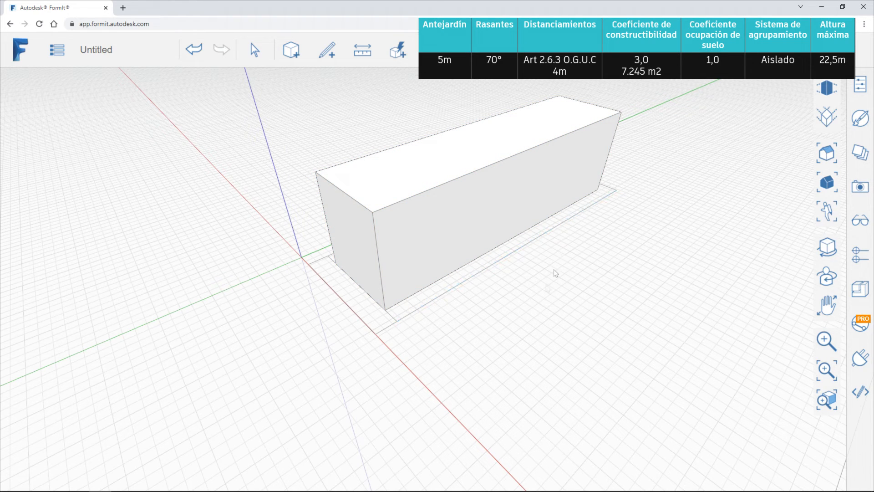
{"action": "left_click", "coordinate": [448, 287]}
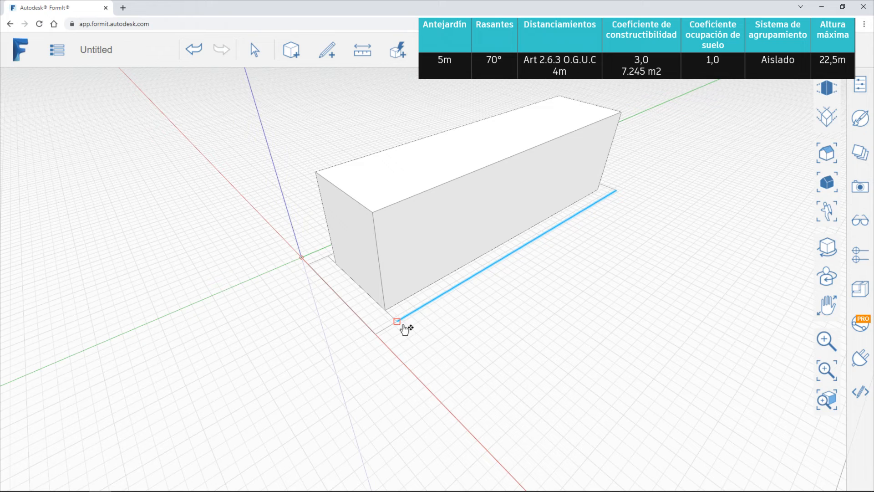
{"action": "key", "text": "Escape"}
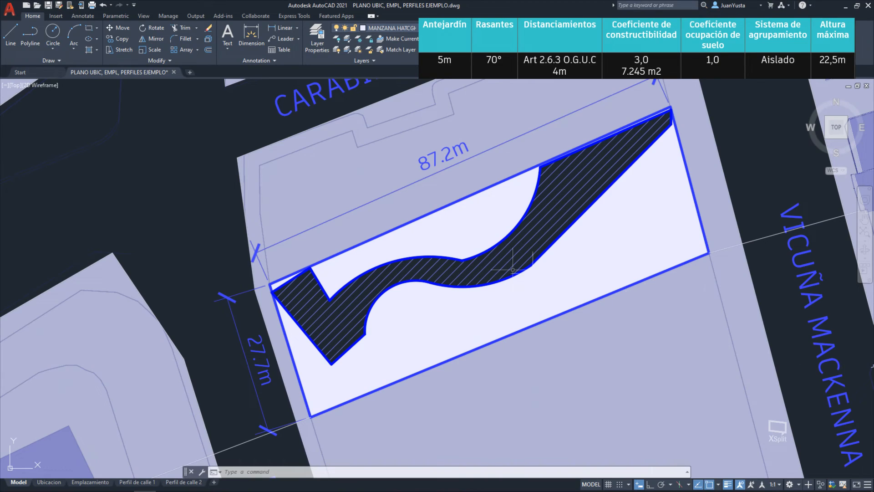
Step: In the AutoCAD site plan, draw a line from the middle of the street west of the plot to the plot's lower-left corner
{"action": "scroll", "coordinate": [397, 257], "scroll_direction": "down", "scroll_amount": 2}
{"action": "middle_click_drag", "start_coordinate": [390, 283], "coordinate": [378, 260]}
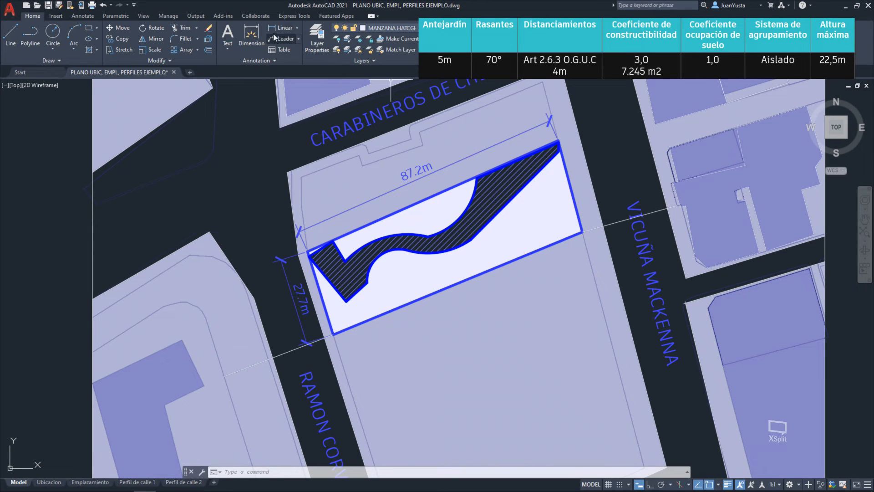
{"action": "left_click", "coordinate": [11, 36]}
{"action": "scroll", "coordinate": [282, 335], "scroll_direction": "up", "scroll_amount": 5}
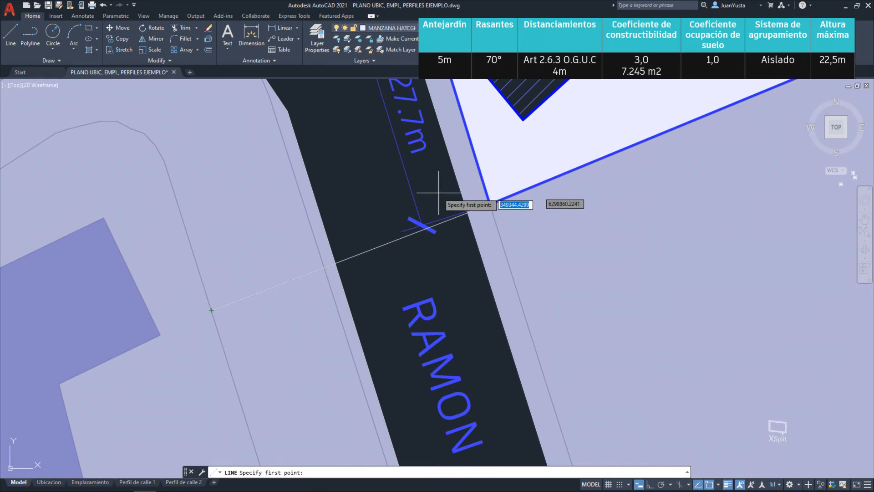
{"action": "middle_click_drag", "start_coordinate": [354, 207], "coordinate": [339, 224]}
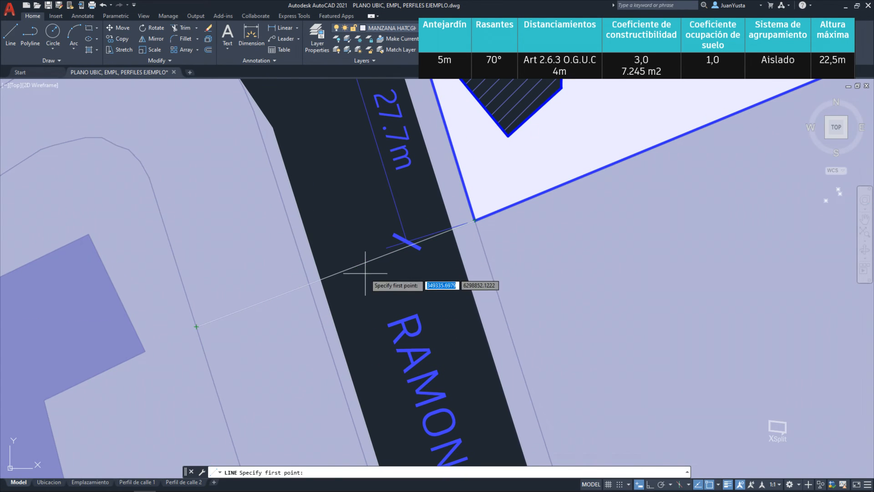
{"action": "left_click", "coordinate": [336, 269]}
{"action": "scroll", "coordinate": [296, 197], "scroll_direction": "down", "scroll_amount": 3}
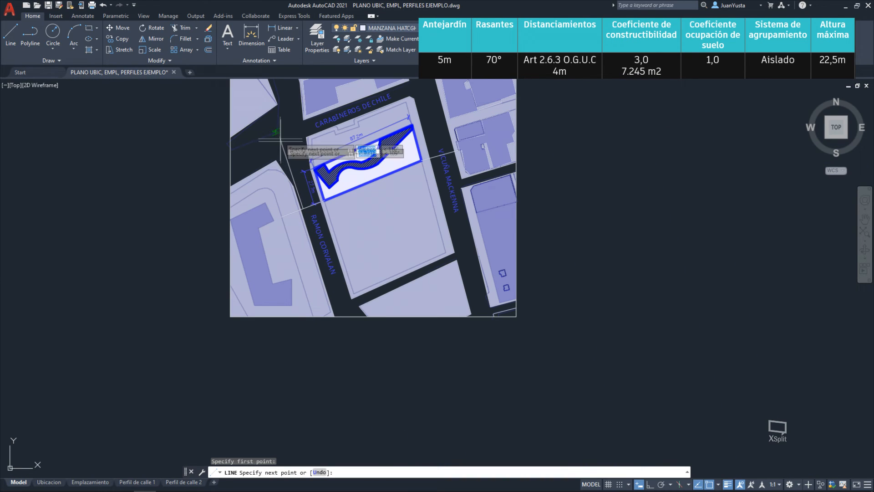
{"action": "scroll", "coordinate": [299, 180], "scroll_direction": "up", "scroll_amount": 5}
{"action": "scroll", "coordinate": [302, 186], "scroll_direction": "down", "scroll_amount": 4}
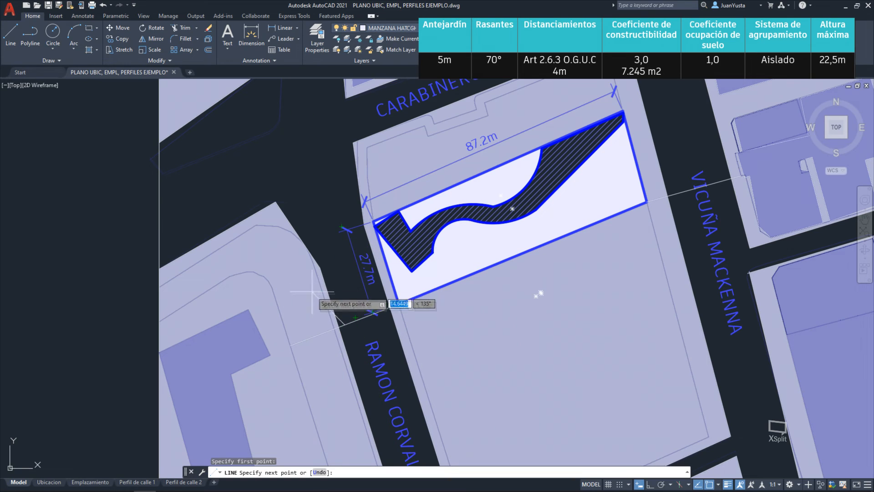
{"action": "scroll", "coordinate": [349, 327], "scroll_direction": "up", "scroll_amount": 4}
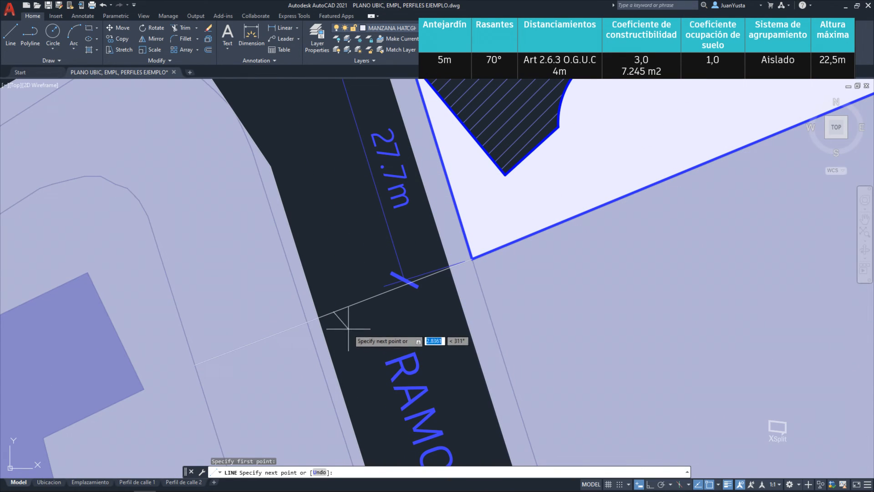
{"action": "left_click", "coordinate": [472, 258]}
{"action": "key", "text": "Escape"}
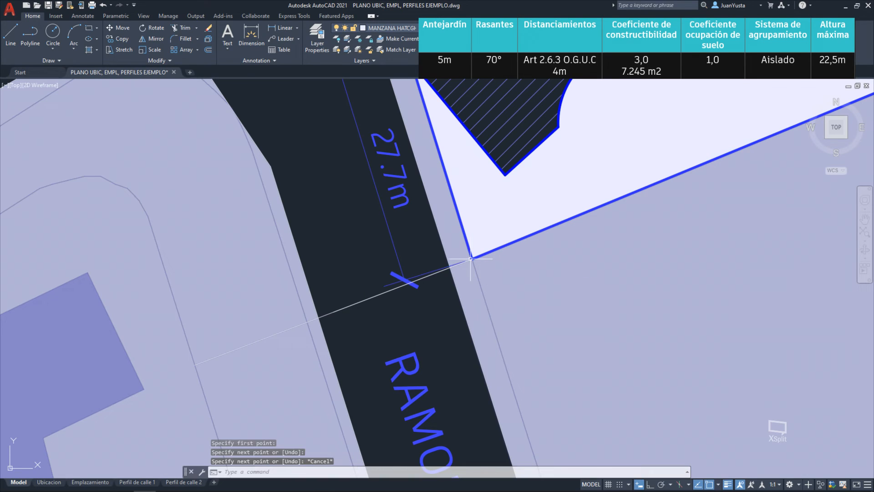
{"action": "key", "text": "Escape"}
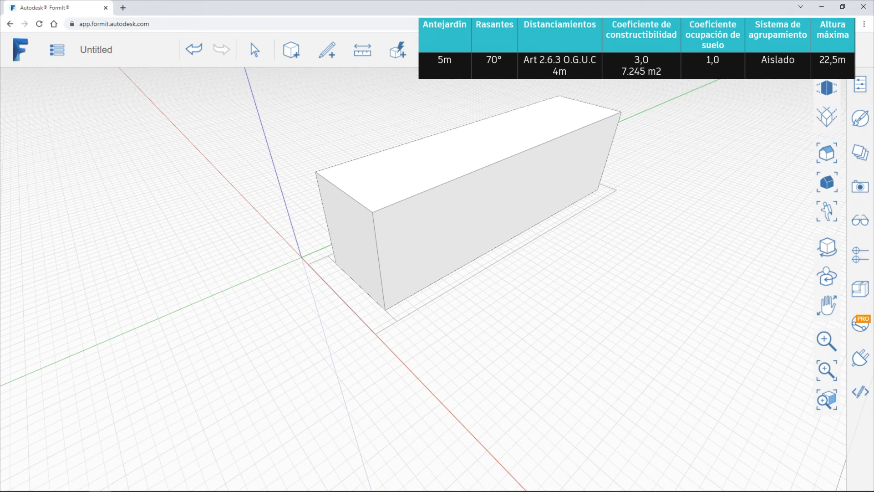
Step: Back in FormIt, draw a 1800 cm line from the plot's front corner outward across the street, parallel to the green axis
{"action": "left_click", "coordinate": [321, 55]}
{"action": "left_click", "coordinate": [324, 86]}
{"action": "middle_click_drag", "start_coordinate": [387, 349], "coordinate": [425, 248]}
{"action": "left_click", "coordinate": [408, 242]}
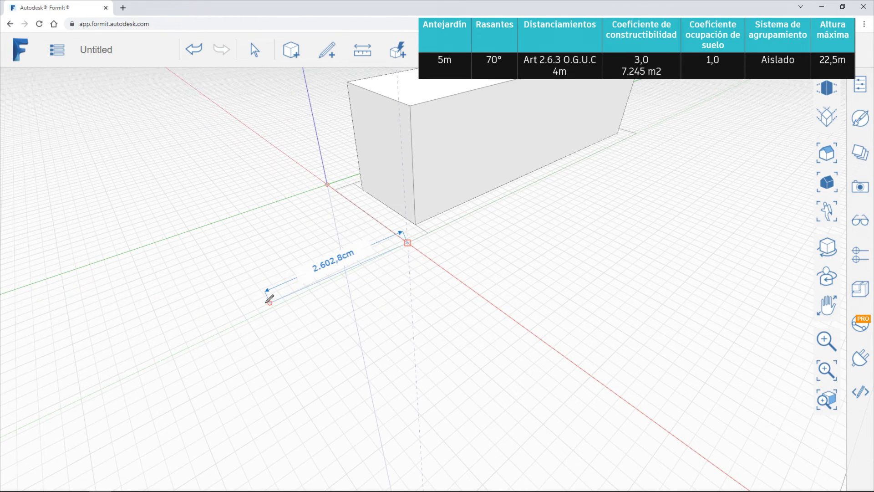
{"action": "type", "text": "1800"}
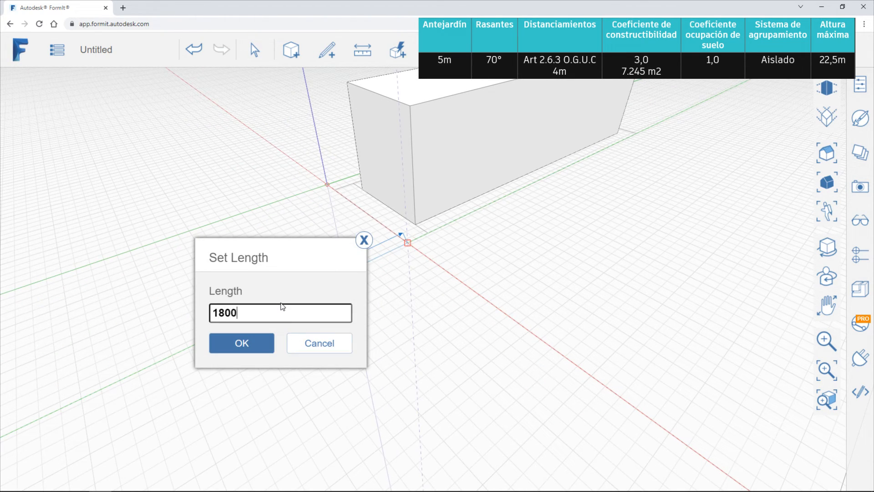
{"action": "left_click", "coordinate": [258, 347]}
Step: Draw a vertical line about 5400 cm high along the Z axis from the street-side end of the 1800 cm line
{"action": "mouse_move", "coordinate": [311, 269]}
{"action": "middle_mouse_down"}
{"action": "mouse_move", "coordinate": [269, 332]}
{"action": "mouse_move", "coordinate": [176, 253]}
{"action": "mouse_move", "coordinate": [216, 245]}
{"action": "mouse_move", "coordinate": [252, 306]}
{"action": "middle_mouse_up"}
{"action": "scroll", "coordinate": [324, 279], "scroll_direction": "up", "scroll_amount": 3}
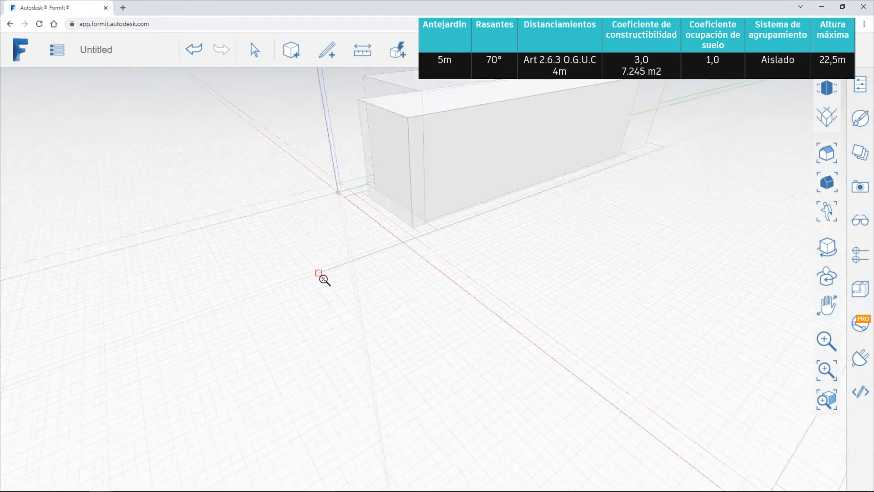
{"action": "scroll", "coordinate": [319, 273], "scroll_direction": "down", "scroll_amount": 2}
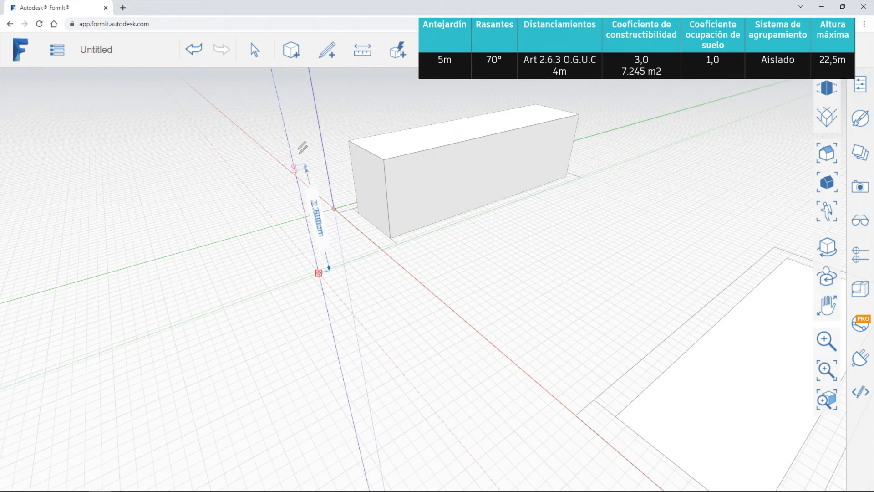
{"action": "scroll", "coordinate": [296, 112], "scroll_direction": "down", "scroll_amount": 1}
{"action": "right_click_drag", "start_coordinate": [303, 174], "coordinate": [297, 137]}
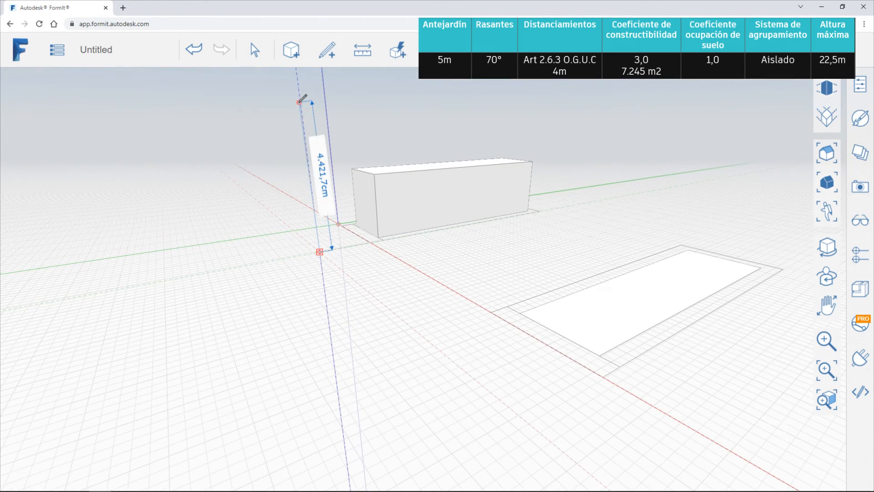
{"action": "right_click_drag", "start_coordinate": [299, 227], "coordinate": [345, 307]}
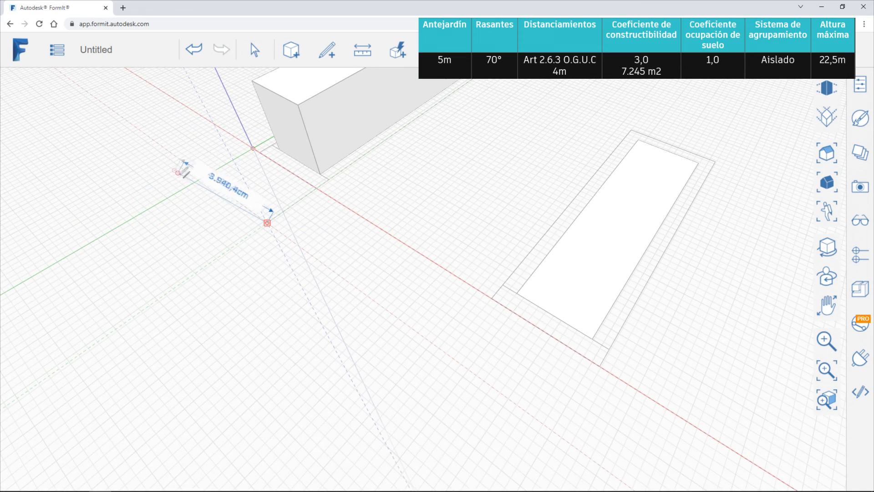
{"action": "middle_click_drag", "start_coordinate": [255, 150], "coordinate": [290, 221]}
{"action": "middle_click_drag", "start_coordinate": [320, 367], "coordinate": [359, 367]}
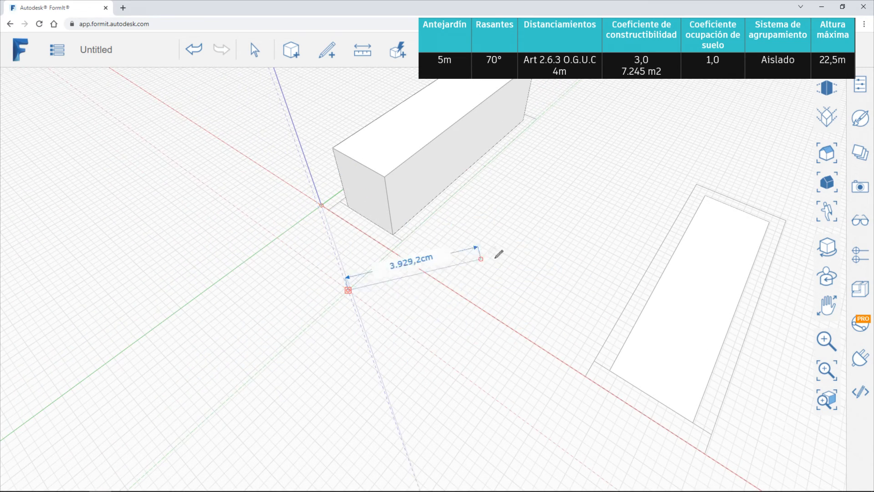
{"action": "right_click_drag", "start_coordinate": [313, 276], "coordinate": [320, 218]}
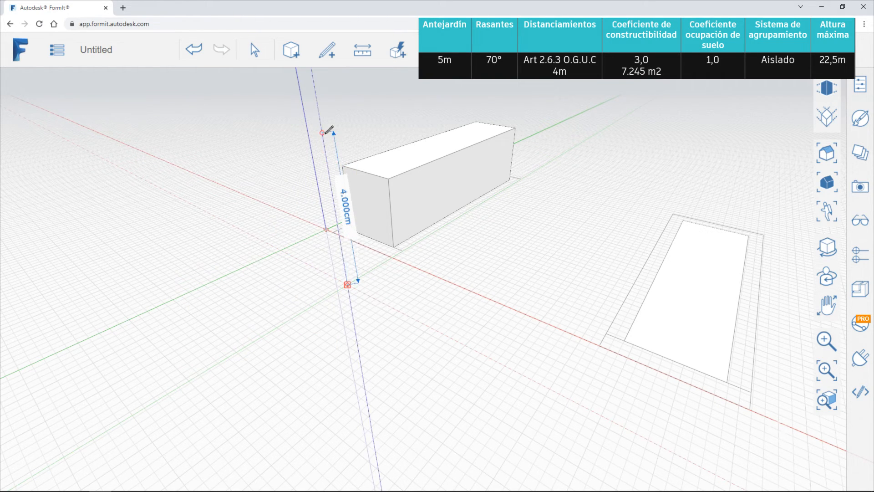
{"action": "key", "text": "shift"}
{"action": "right_click_drag", "start_coordinate": [358, 228], "coordinate": [305, 176]}
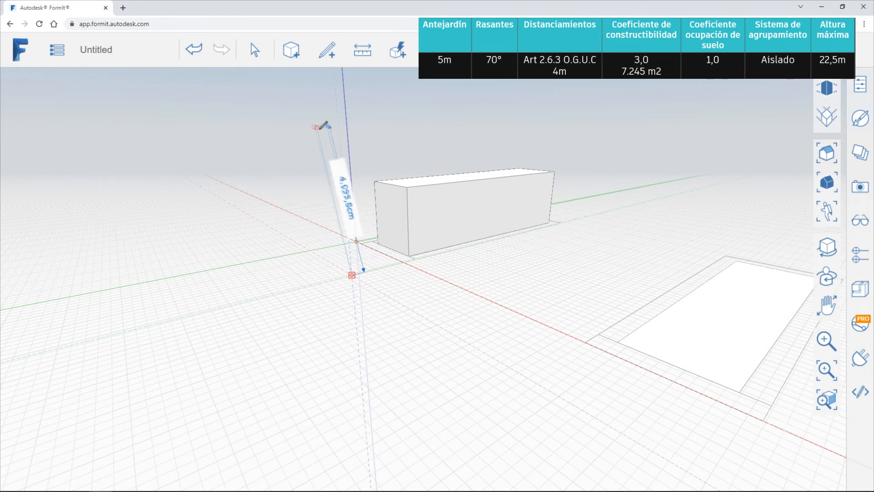
{"action": "middle_click_drag", "start_coordinate": [344, 104], "coordinate": [343, 120]}
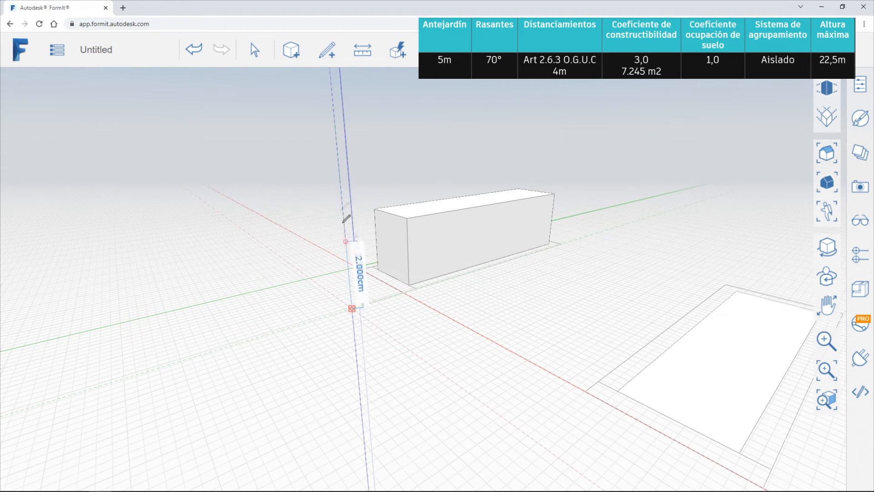
{"action": "left_click", "coordinate": [337, 103]}
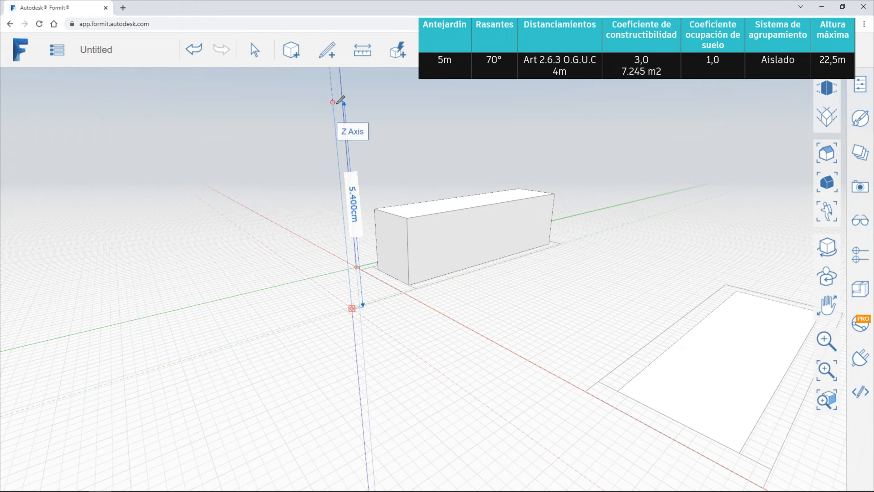
{"action": "key", "text": "Escape"}
{"action": "middle_click_drag", "start_coordinate": [387, 256], "coordinate": [332, 207]}
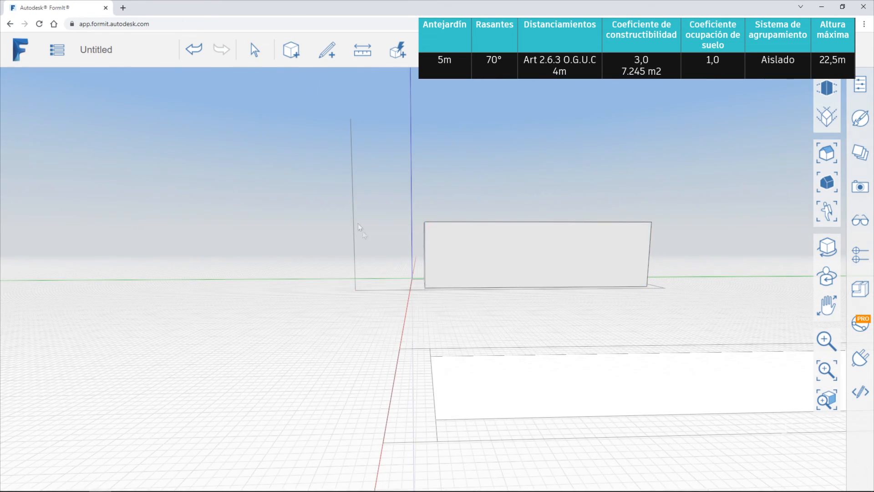
{"action": "middle_click_drag", "start_coordinate": [323, 272], "coordinate": [363, 318]}
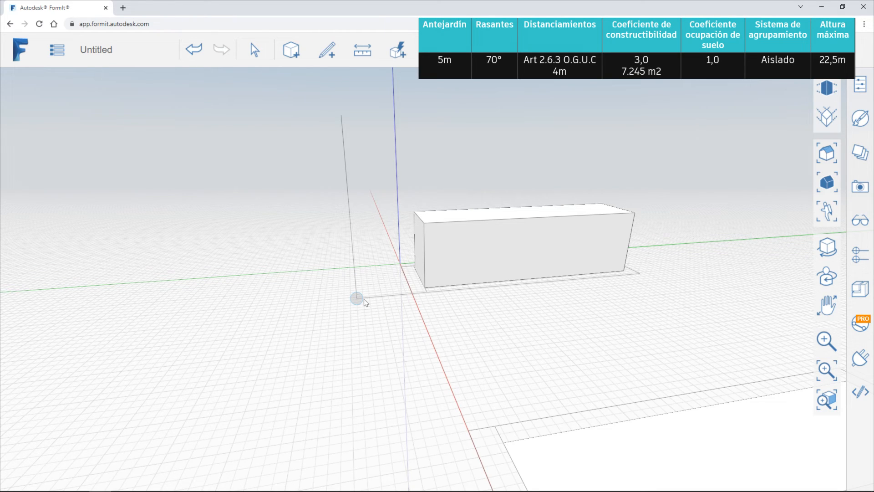
{"action": "right_click_drag", "start_coordinate": [340, 314], "coordinate": [404, 348]}
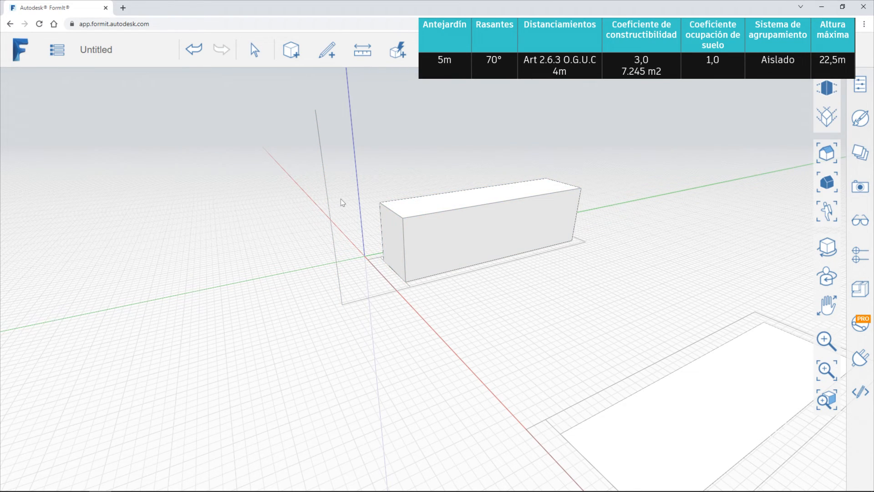
{"action": "middle_click_drag", "start_coordinate": [351, 230], "coordinate": [290, 251]}
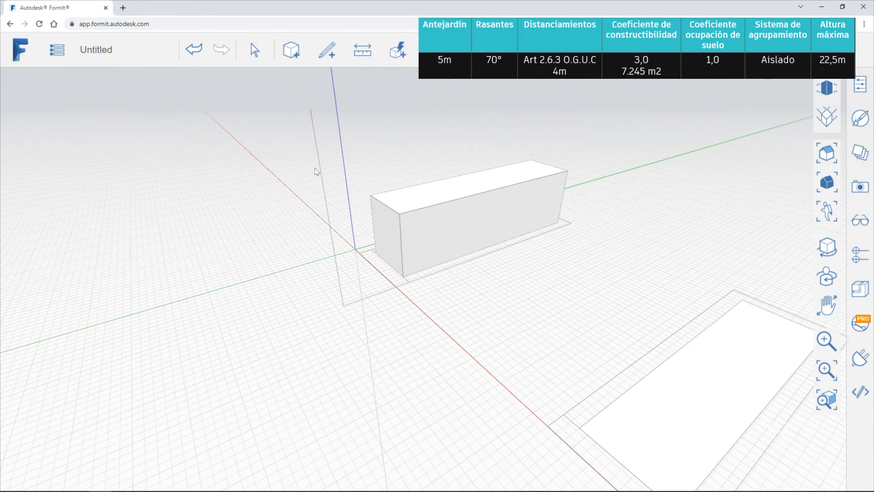
{"action": "left_click", "coordinate": [313, 132]}
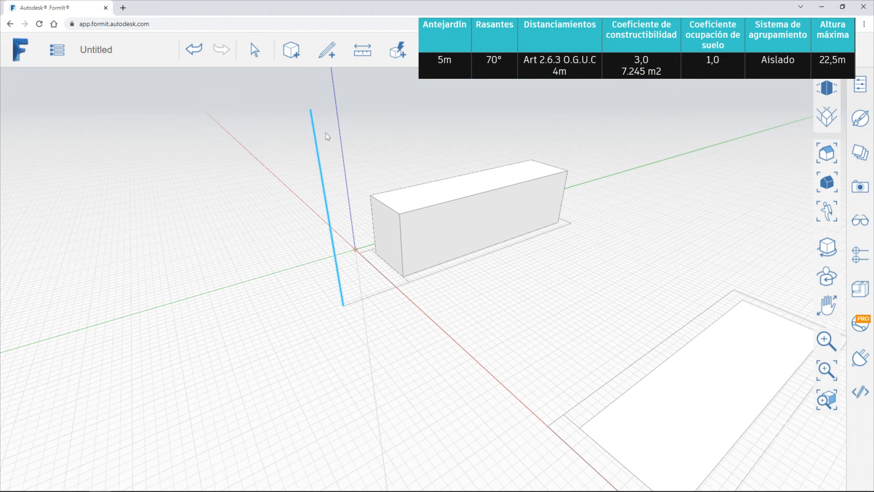
{"action": "right_click", "coordinate": [314, 136]}
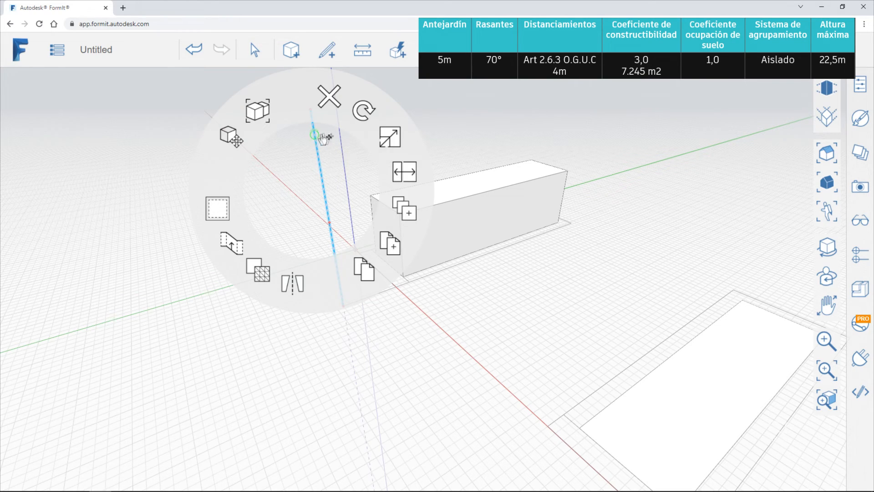
{"action": "left_click", "coordinate": [363, 117]}
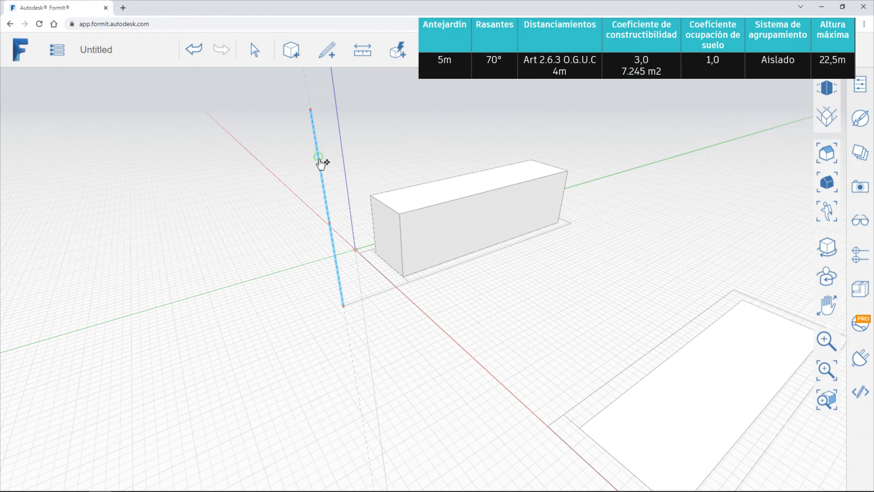
{"action": "right_click", "coordinate": [455, 103]}
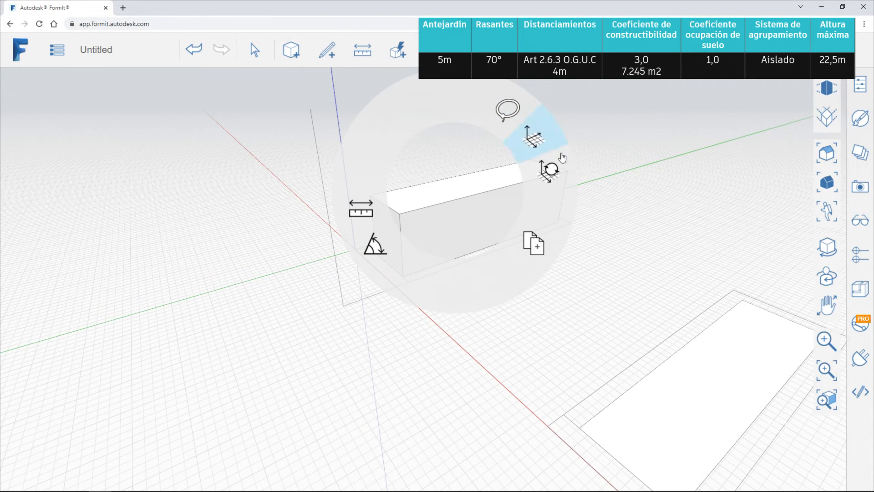
Step: Start rotating the vertical street-side line about its base and turn it 90° in the ground plane
{"action": "left_click", "coordinate": [313, 132]}
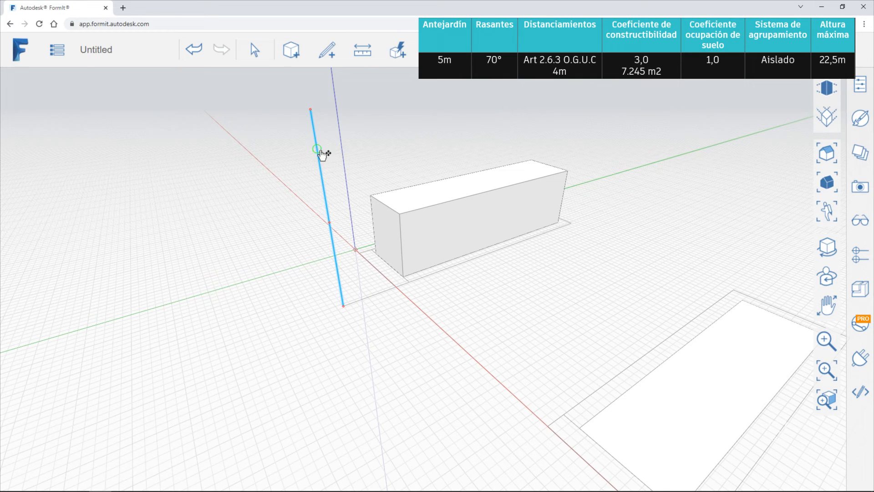
{"action": "right_click", "coordinate": [321, 154]}
{"action": "left_click", "coordinate": [380, 119]}
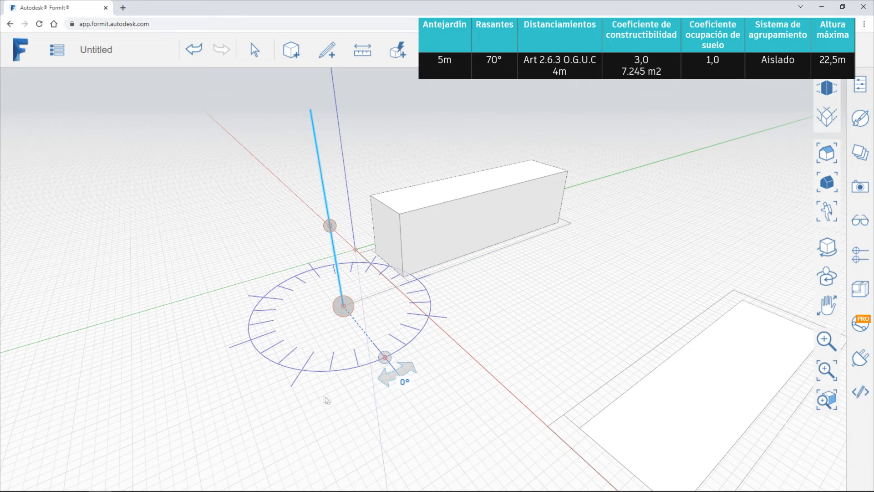
{"action": "right_click_drag", "start_coordinate": [277, 371], "coordinate": [373, 378]}
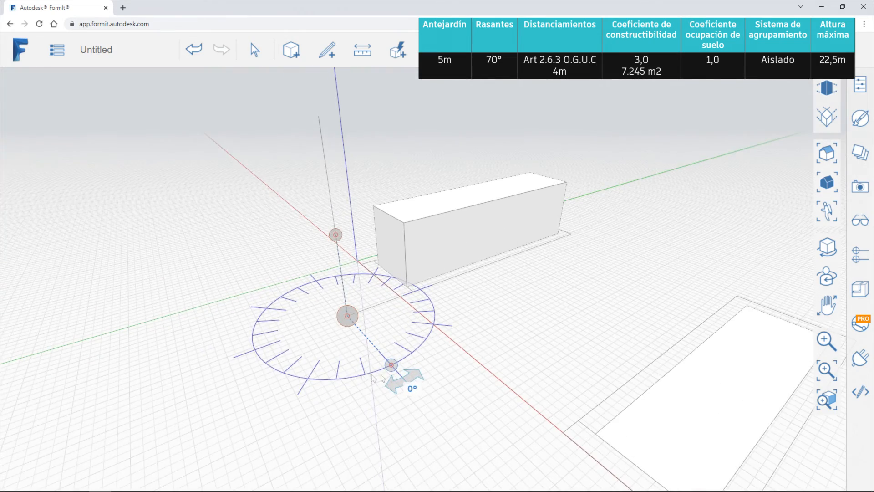
{"action": "left_click_drag", "start_coordinate": [413, 378], "coordinate": [431, 297]}
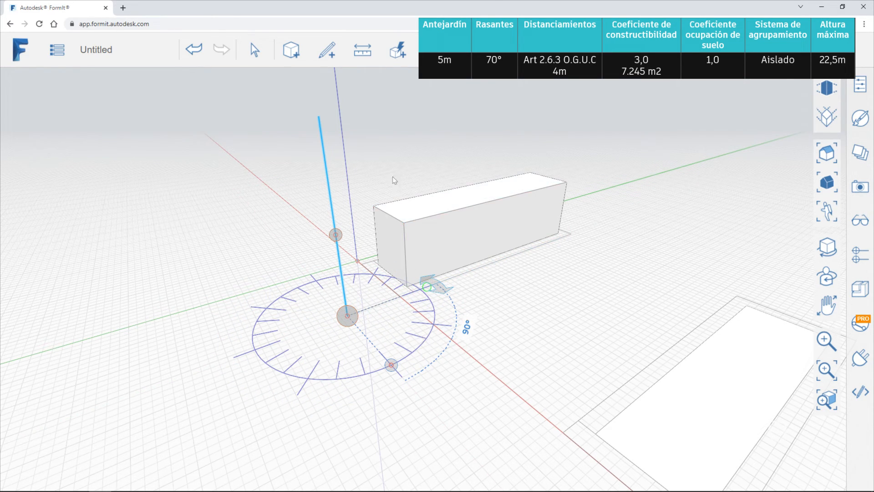
Step: Realign the rotation axis at the line's base with the X axis
{"action": "middle_click_drag", "start_coordinate": [454, 206], "coordinate": [342, 158]}
{"action": "middle_click_drag", "start_coordinate": [431, 259], "coordinate": [419, 332]}
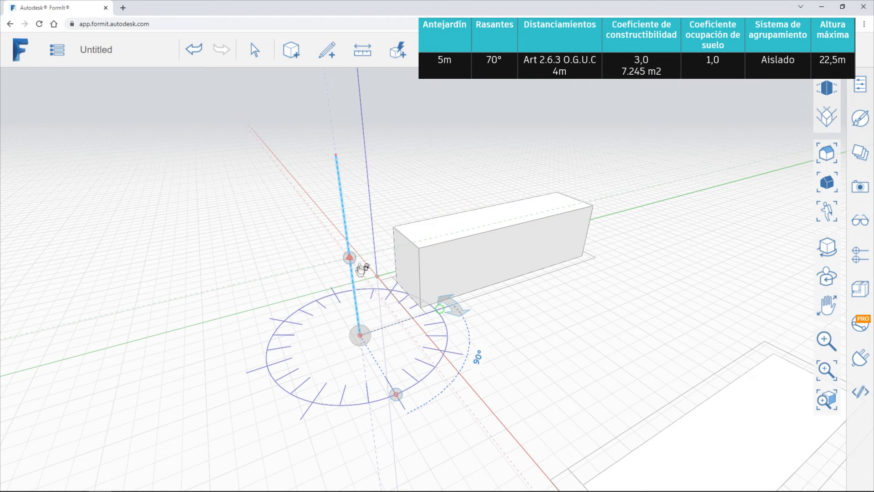
{"action": "middle_click_drag", "start_coordinate": [358, 301], "coordinate": [384, 281], "text": "shift"}
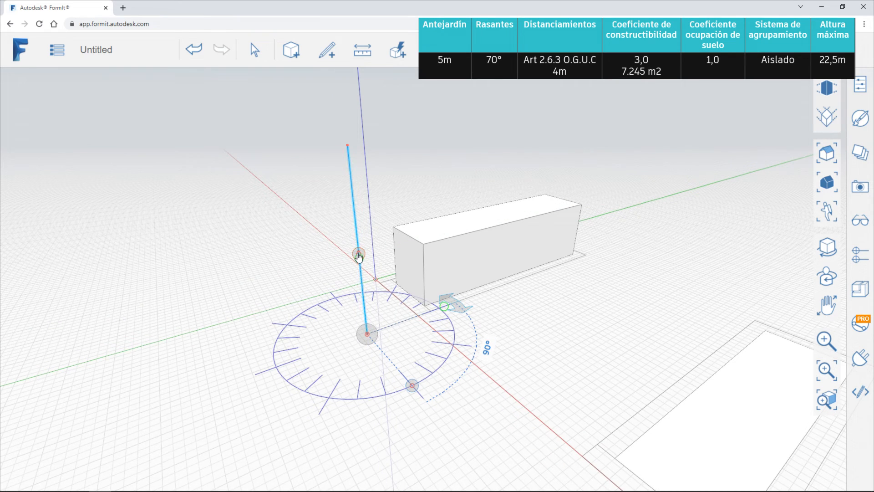
{"action": "left_click_drag", "start_coordinate": [359, 256], "coordinate": [458, 436]}
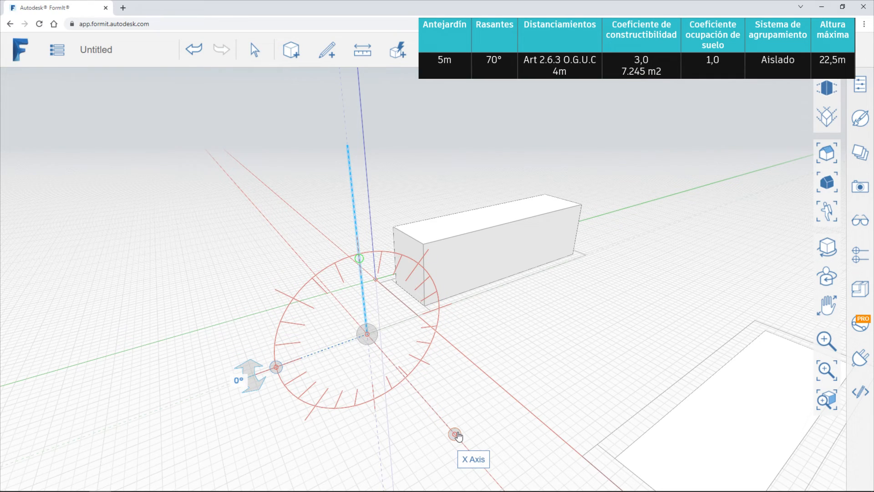
{"action": "left_click_drag", "start_coordinate": [458, 437], "coordinate": [424, 404]}
Step: Rotate the vertical line toward the building volume and set the rotation angle to -20°
{"action": "mouse_move", "coordinate": [251, 367]}
{"action": "left_mouse_down"}
{"action": "mouse_move", "coordinate": [261, 332]}
{"action": "mouse_move", "coordinate": [314, 283]}
{"action": "mouse_move", "coordinate": [289, 356]}
{"action": "mouse_move", "coordinate": [254, 376]}
{"action": "mouse_move", "coordinate": [288, 363]}
{"action": "mouse_move", "coordinate": [256, 376]}
{"action": "left_mouse_up"}
{"action": "left_click", "coordinate": [242, 380]}
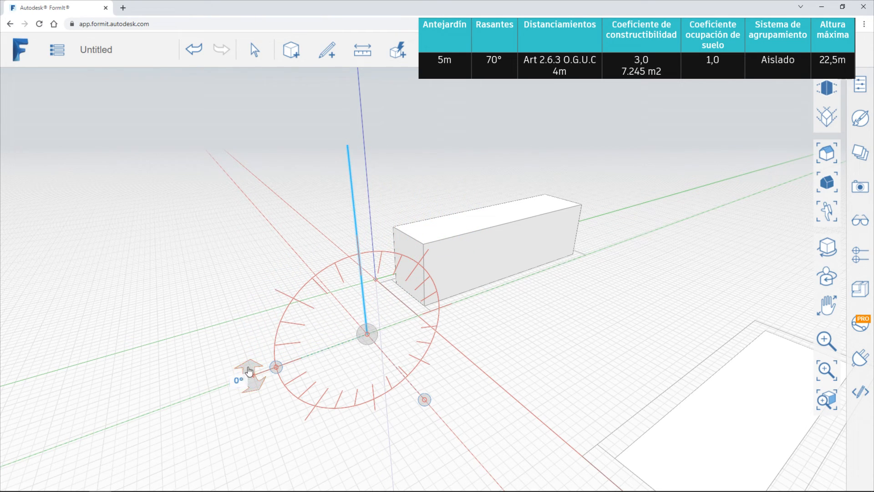
{"action": "left_click_drag", "start_coordinate": [249, 367], "coordinate": [242, 386]}
{"action": "mouse_move", "coordinate": [253, 373]}
{"action": "left_mouse_down"}
{"action": "mouse_move", "coordinate": [250, 285]}
{"action": "mouse_move", "coordinate": [249, 360]}
{"action": "left_mouse_up"}
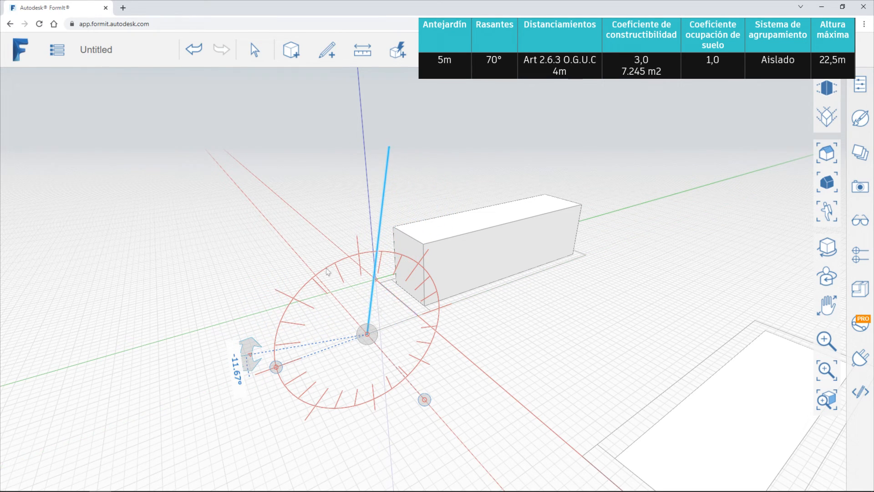
{"action": "left_click", "coordinate": [237, 366]}
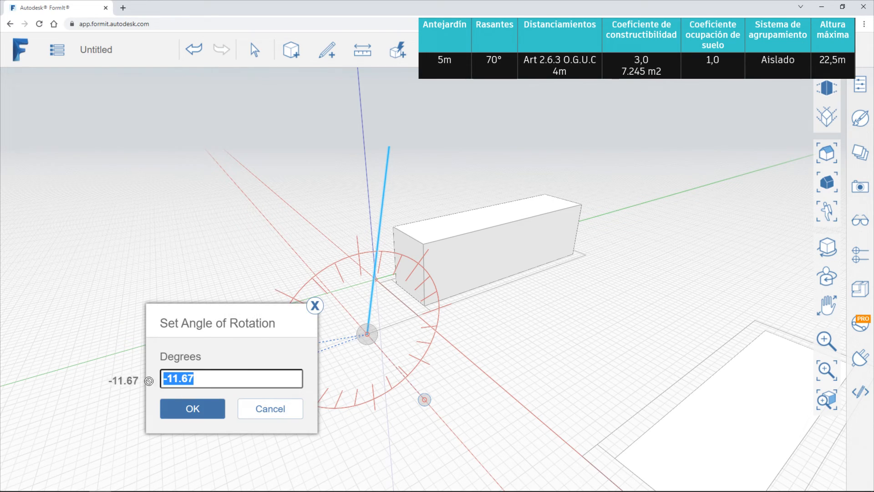
{"action": "type", "text": "-20"}
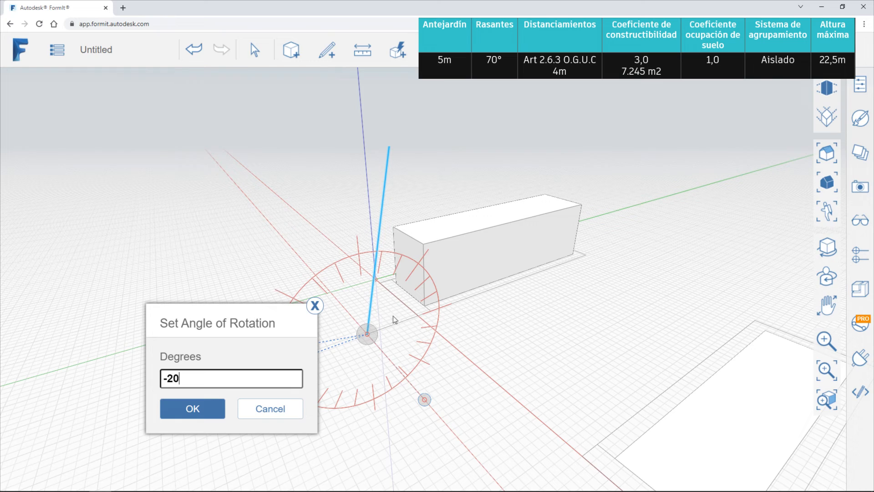
{"action": "key", "text": "Return"}
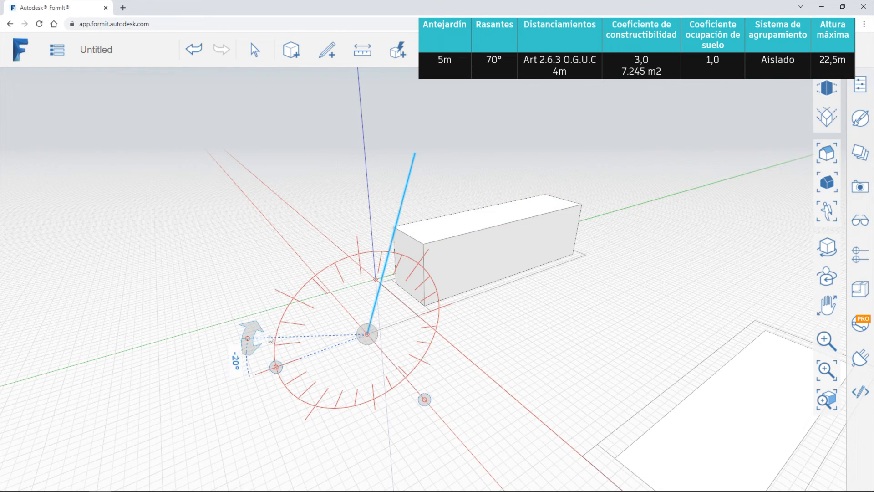
Step: Turn the inclined line slightly further toward the volume, restore its angle to -20° and finish the rotation
{"action": "mouse_move", "coordinate": [254, 335]}
{"action": "left_mouse_down"}
{"action": "mouse_move", "coordinate": [244, 357]}
{"action": "mouse_move", "coordinate": [248, 390]}
{"action": "mouse_move", "coordinate": [256, 416]}
{"action": "mouse_move", "coordinate": [280, 438]}
{"action": "mouse_move", "coordinate": [259, 416]}
{"action": "mouse_move", "coordinate": [273, 424]}
{"action": "mouse_move", "coordinate": [251, 349]}
{"action": "mouse_move", "coordinate": [254, 329]}
{"action": "left_mouse_up"}
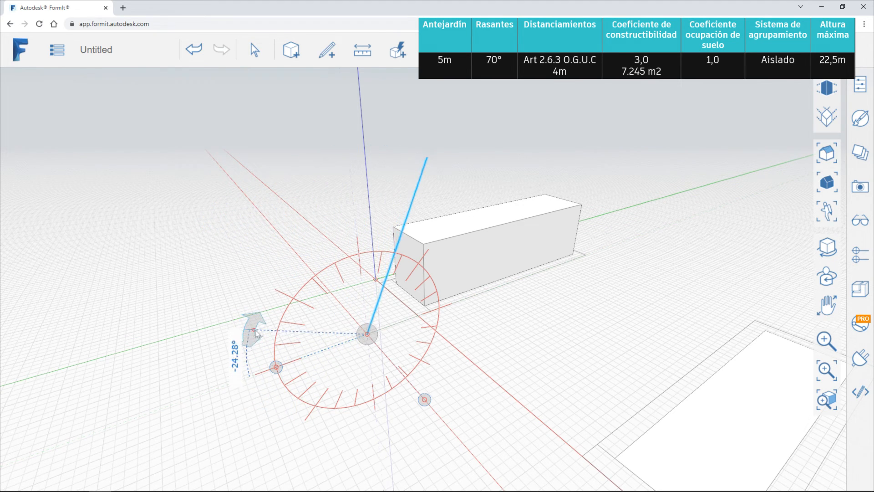
{"action": "left_click", "coordinate": [238, 354]}
{"action": "type", "text": "-20"}
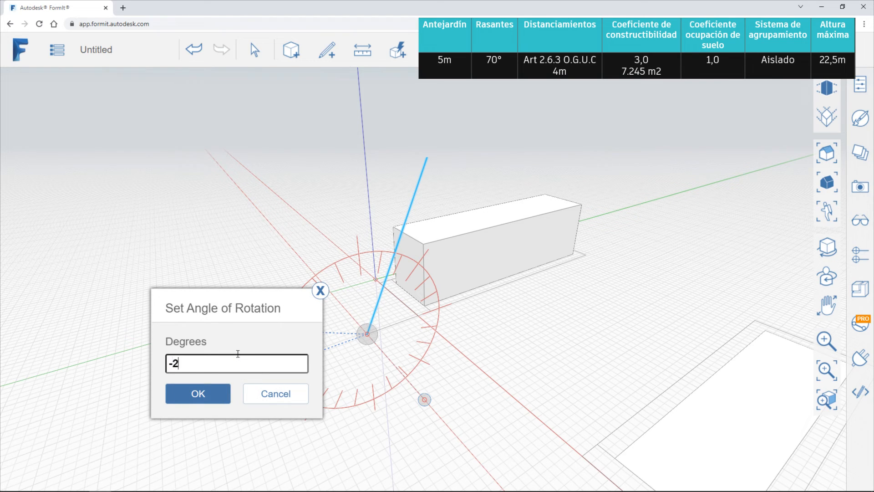
{"action": "key", "text": "Return"}
{"action": "middle_click_drag", "start_coordinate": [528, 323], "coordinate": [408, 274]}
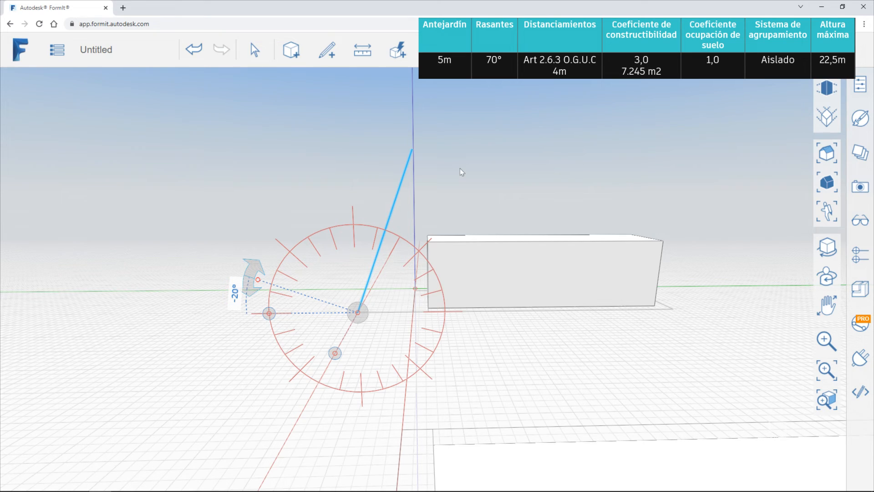
{"action": "key", "text": "Escape"}
Step: Try raising the volume's top face by about 3600 cm and undo the change
{"action": "middle_click_drag", "start_coordinate": [395, 225], "coordinate": [428, 285], "text": "shift"}
{"action": "left_click_drag", "start_coordinate": [437, 234], "coordinate": [437, 118]}
{"action": "middle_click_drag", "start_coordinate": [452, 190], "coordinate": [417, 165], "text": "shift"}
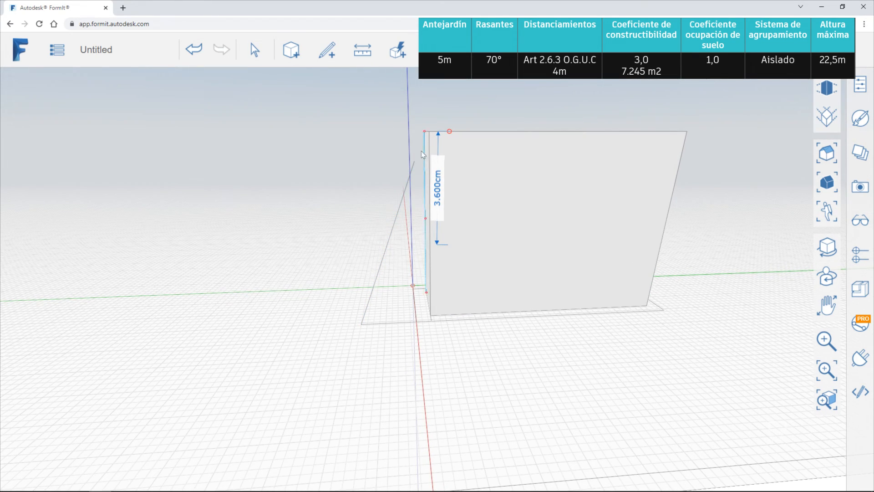
{"action": "key", "text": "ctrl+z"}
{"action": "middle_click_drag", "start_coordinate": [439, 220], "coordinate": [387, 328], "text": "shift"}
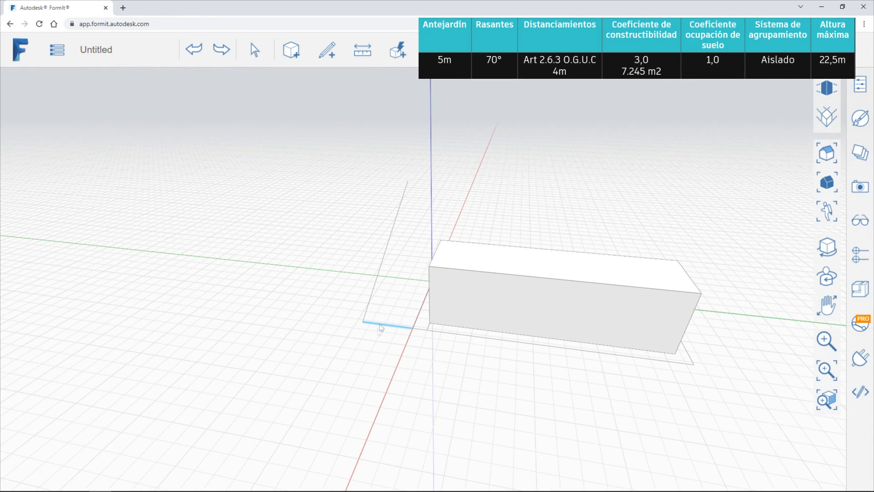
{"action": "scroll", "coordinate": [377, 246], "scroll_direction": "down", "scroll_amount": 2}
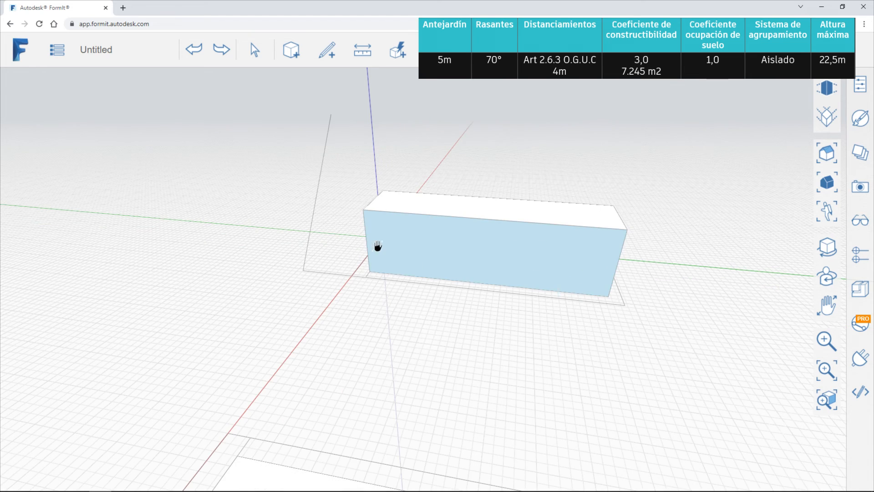
{"action": "left_click", "coordinate": [327, 49]}
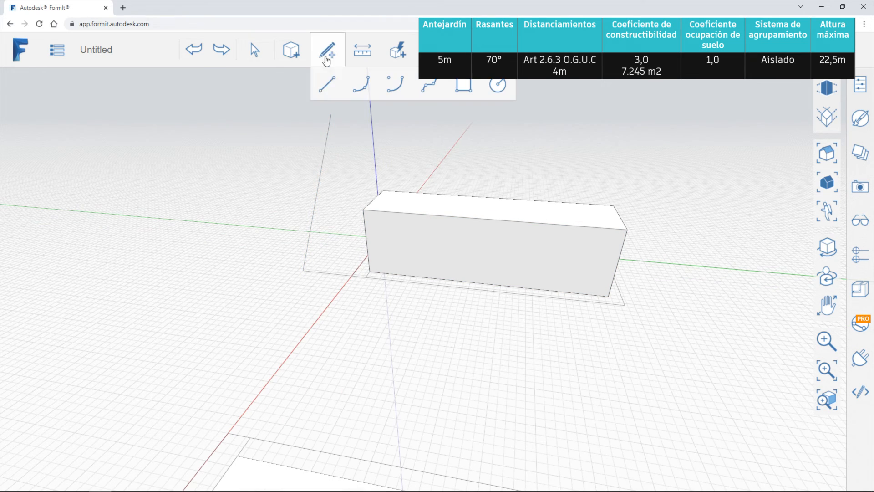
{"action": "left_click", "coordinate": [327, 84]}
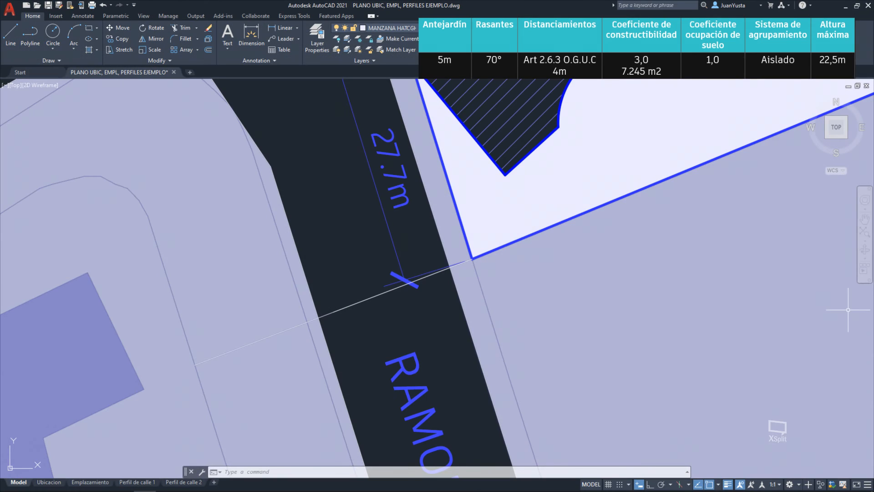
Step: In the AutoCAD site plan, measure from the middle of Vicuña Mackenna street to the plot's lower-right corner with a temporary line
{"action": "scroll", "coordinate": [428, 231], "scroll_direction": "down", "scroll_amount": 10}
{"action": "scroll", "coordinate": [429, 231], "scroll_direction": "up", "scroll_amount": 5}
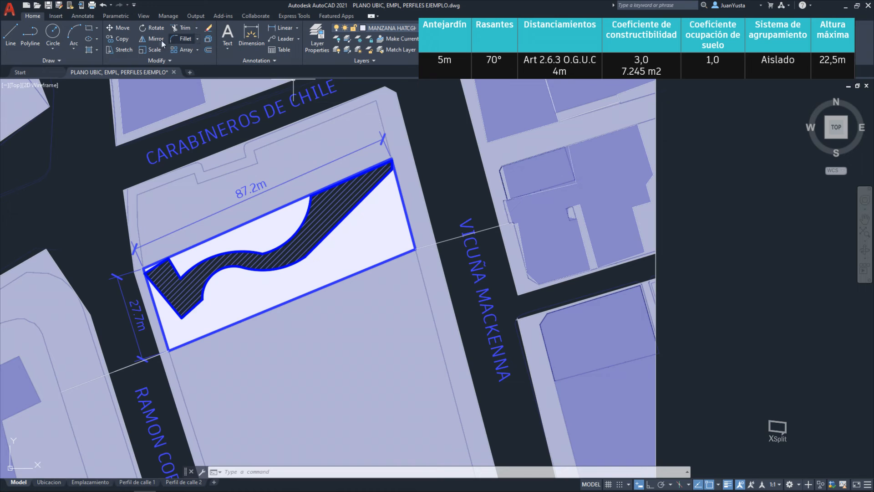
{"action": "left_click", "coordinate": [11, 31]}
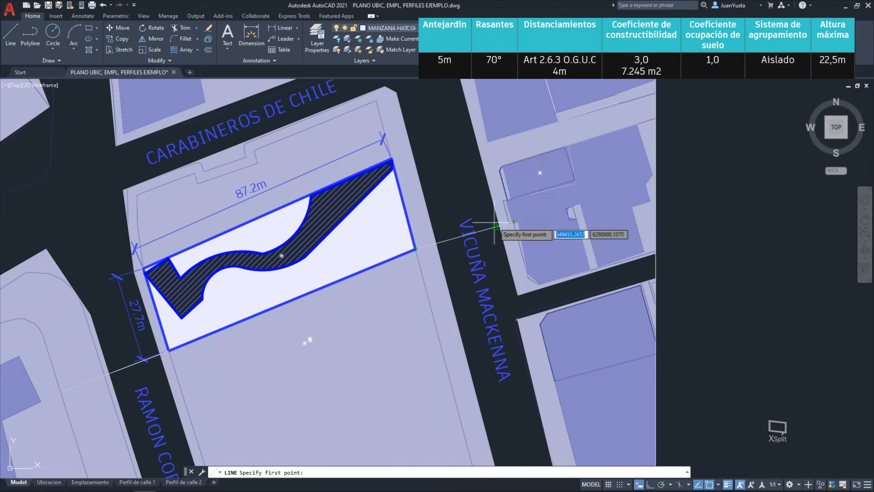
{"action": "left_click", "coordinate": [462, 235]}
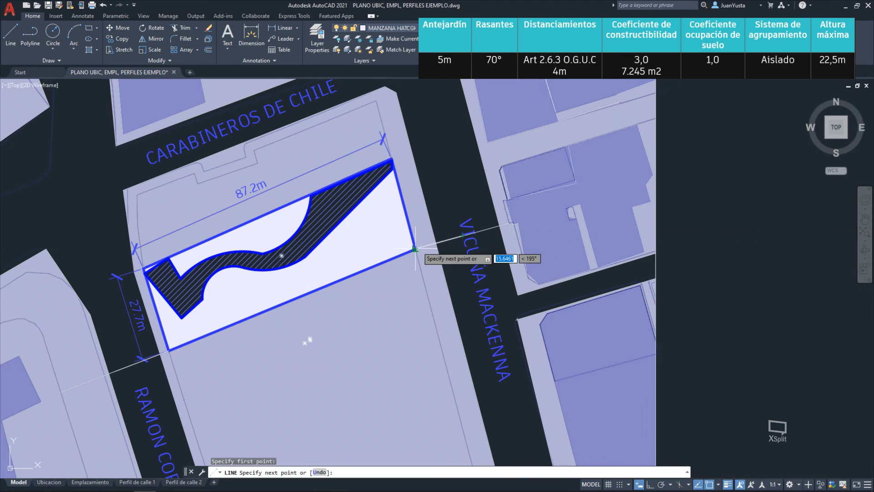
{"action": "key", "text": "Escape"}
{"action": "key", "text": "Escape"}
{"action": "key", "text": "Escape"}
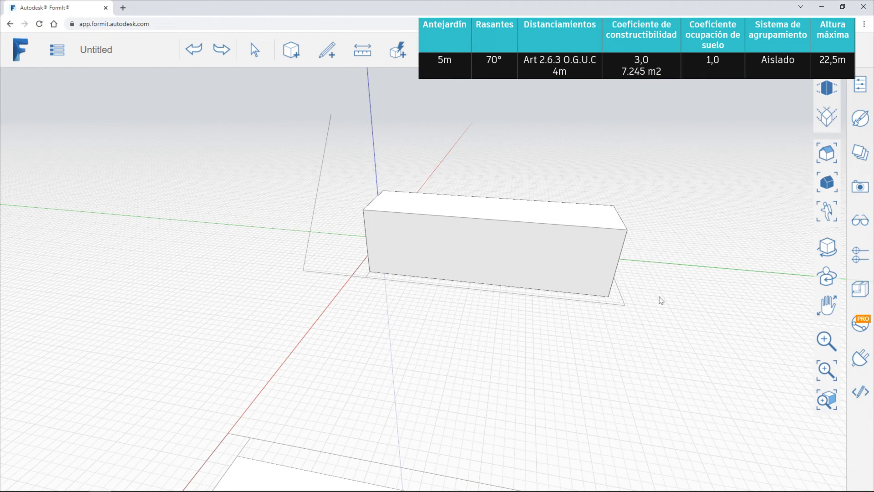
Step: Back in FormIt, draw a 1500 cm line from the plot's rear corner outward across the street, parallel to the green axis
{"action": "middle_click_drag", "start_coordinate": [662, 300], "coordinate": [605, 300]}
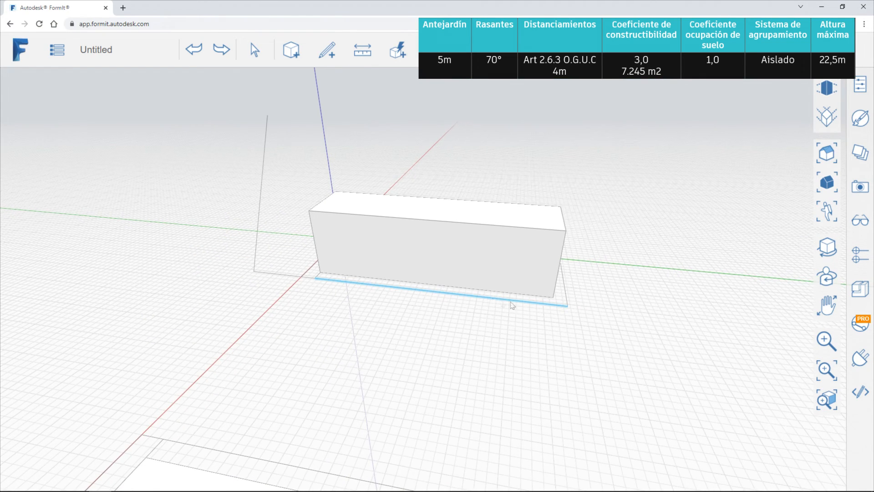
{"action": "right_click_drag", "start_coordinate": [589, 318], "coordinate": [411, 277]}
{"action": "middle_click_drag", "start_coordinate": [412, 277], "coordinate": [406, 270]}
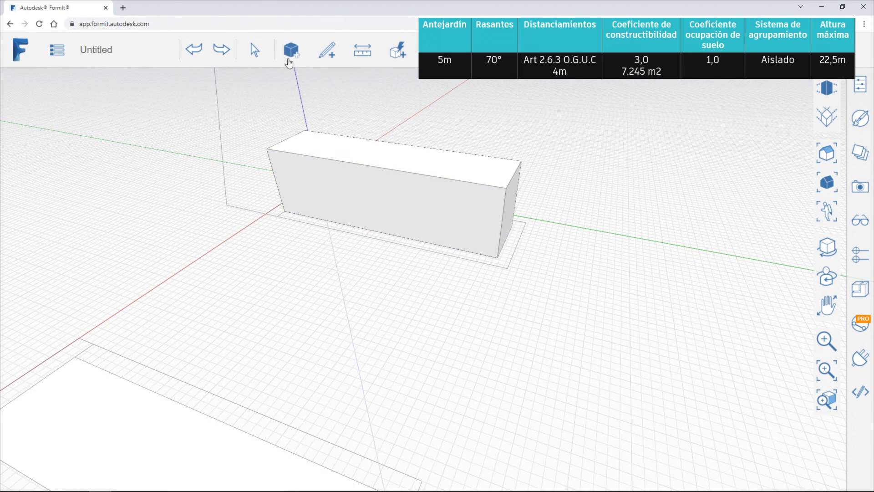
{"action": "left_click", "coordinate": [326, 50]}
{"action": "left_click", "coordinate": [508, 268]}
{"action": "type", "text": "1500"}
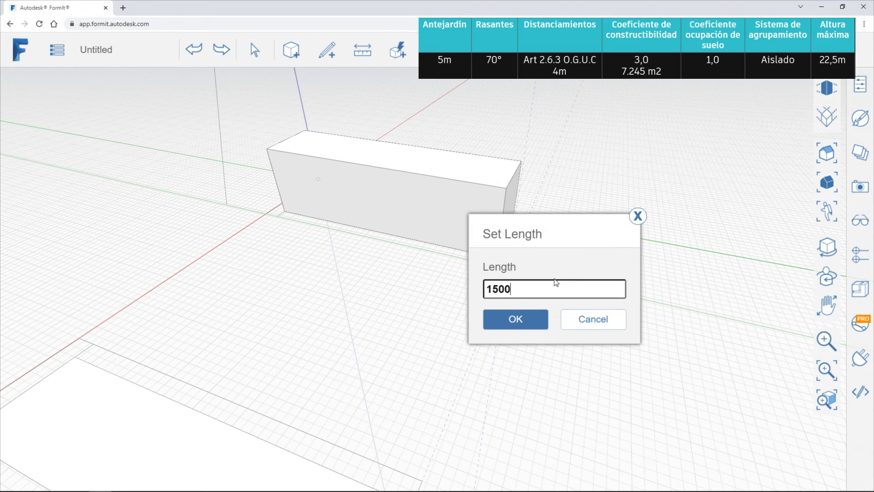
{"action": "key", "text": "Return"}
Step: Draw a vertical line upward from the street-side end of the 1500 cm line
{"action": "middle_click_drag", "start_coordinate": [578, 260], "coordinate": [606, 370]}
{"action": "left_click", "coordinate": [559, 159]}
{"action": "key", "text": "Escape"}
Step: Rotate the vertical line at the street-side end of the 1500 cm line by -20° about the red axis, tilting it toward the volume
{"action": "left_click", "coordinate": [555, 194]}
{"action": "right_click", "coordinate": [555, 196]}
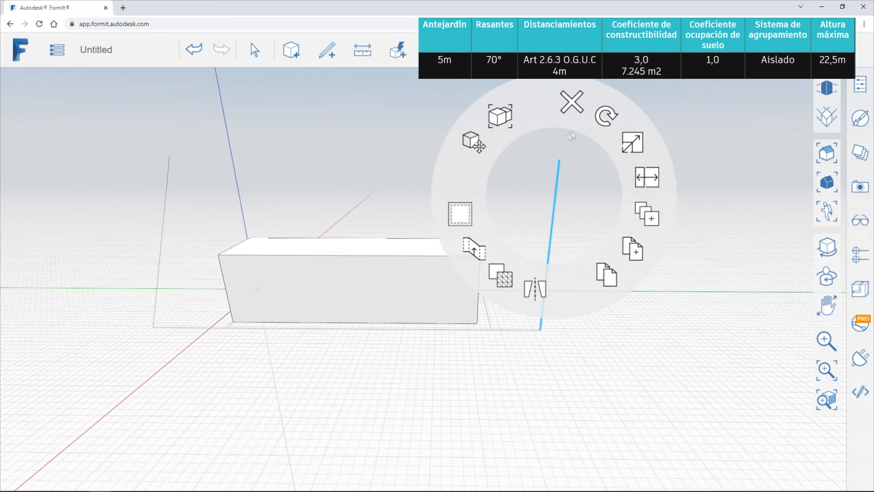
{"action": "left_click", "coordinate": [607, 117]}
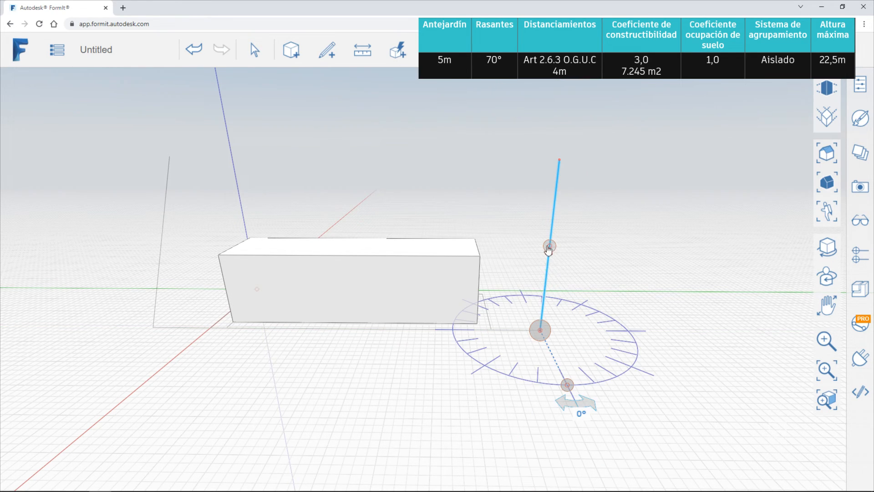
{"action": "left_click_drag", "start_coordinate": [540, 263], "coordinate": [521, 292]}
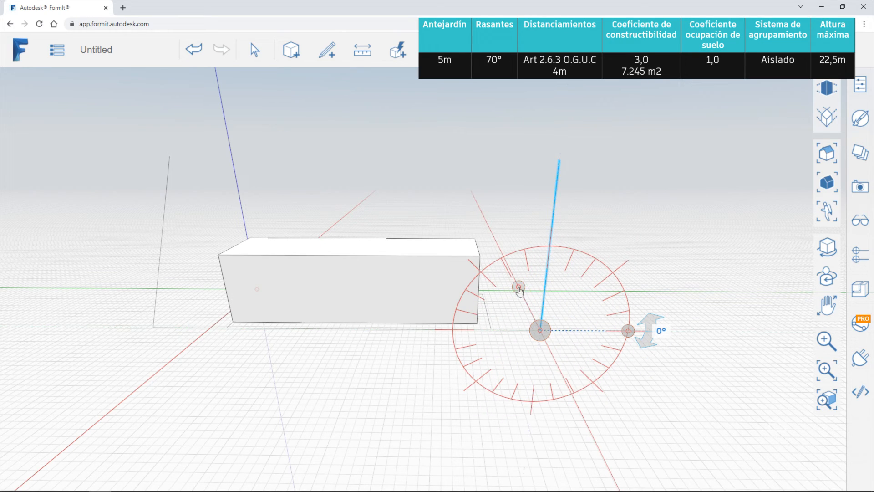
{"action": "left_click_drag", "start_coordinate": [648, 324], "coordinate": [637, 294]}
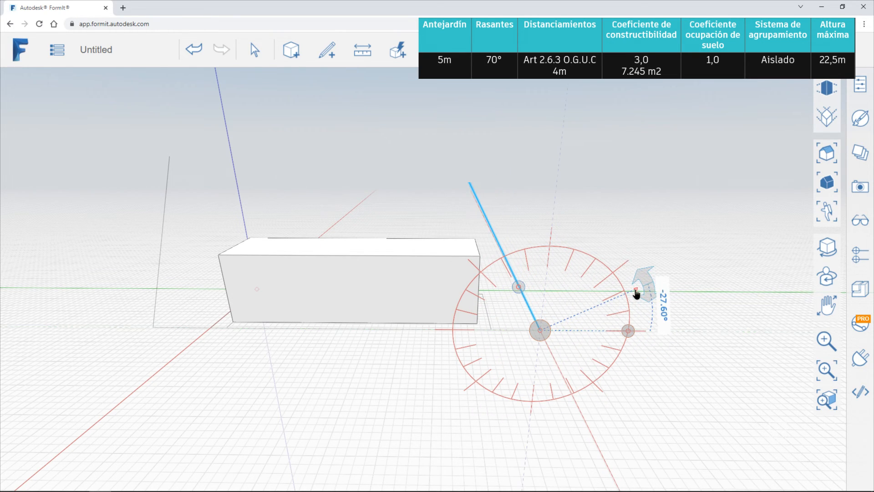
{"action": "type", "text": "-20"}
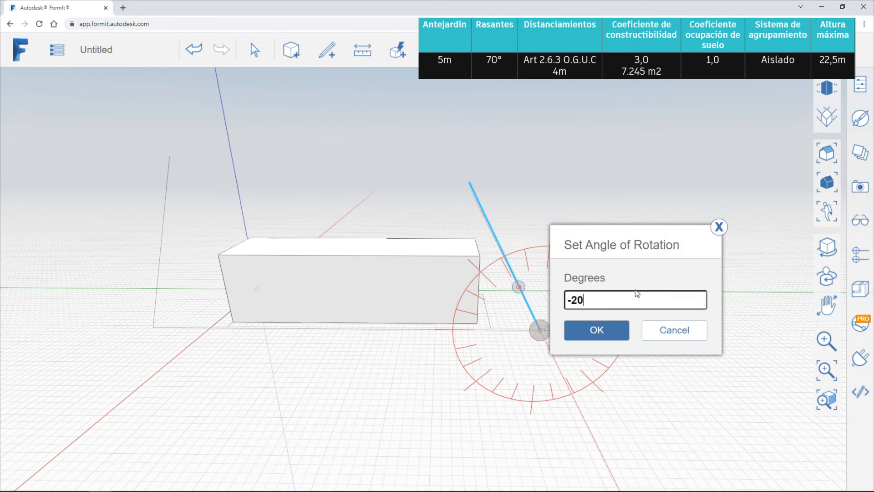
{"action": "left_click", "coordinate": [597, 329]}
Step: Draw a vertical line about 3900 cm tall where the plot's side boundary near the origin meets the front setback line
{"action": "middle_click_drag", "start_coordinate": [466, 303], "coordinate": [374, 369]}
{"action": "mouse_move", "coordinate": [330, 64]}
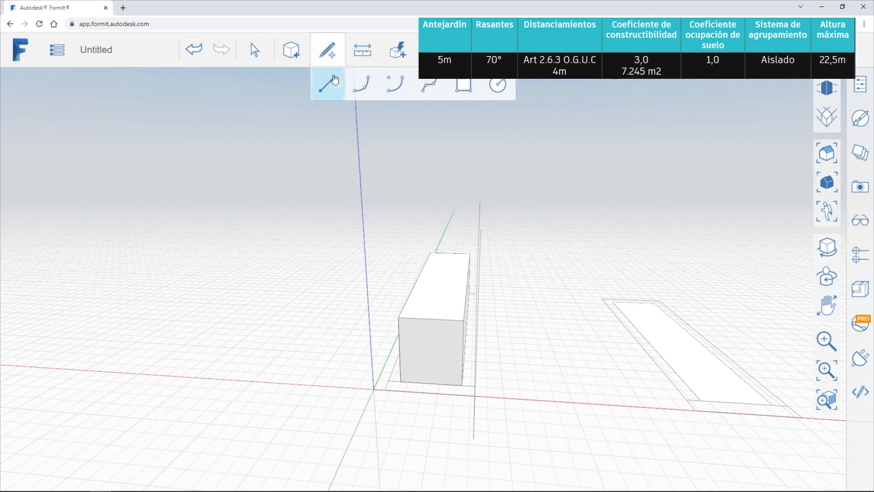
{"action": "left_click", "coordinate": [329, 81]}
{"action": "scroll", "coordinate": [445, 332], "scroll_direction": "up", "scroll_amount": 5}
{"action": "mouse_move", "coordinate": [506, 376]}
{"action": "middle_mouse_down"}
{"action": "mouse_move", "coordinate": [424, 392]}
{"action": "mouse_move", "coordinate": [471, 389]}
{"action": "mouse_move", "coordinate": [424, 404]}
{"action": "mouse_move", "coordinate": [376, 386]}
{"action": "middle_mouse_up"}
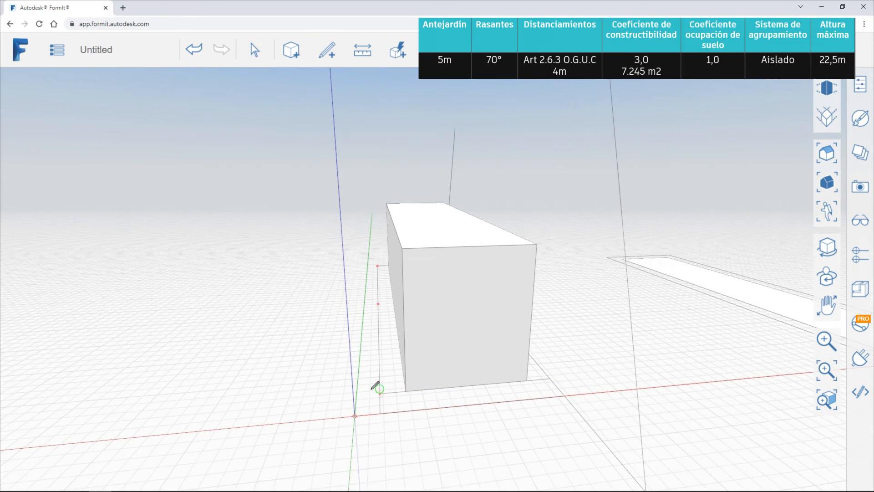
{"action": "left_click", "coordinate": [379, 393]}
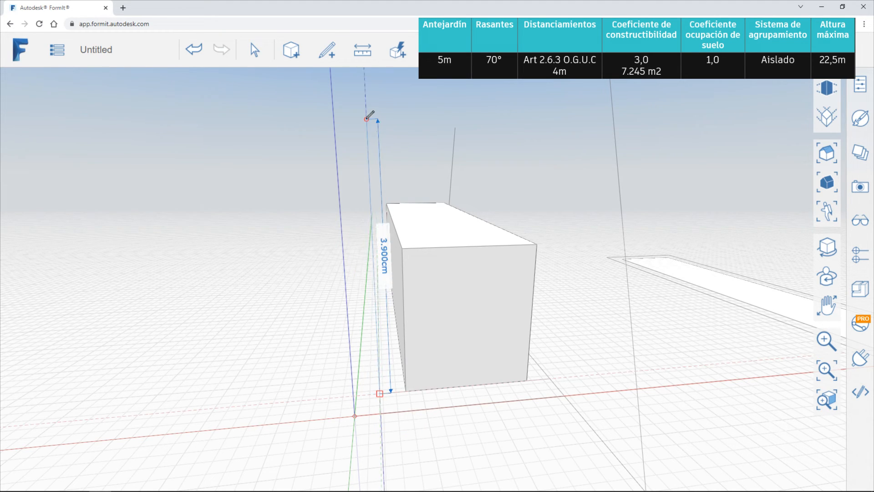
{"action": "left_click", "coordinate": [367, 116]}
{"action": "key", "text": "Escape"}
Step: Try rotating the new vertical line -20° about the green axis so it crosses the volume's end face, and undo the rotation
{"action": "right_click_drag", "start_coordinate": [441, 266], "coordinate": [471, 256]}
{"action": "left_click", "coordinate": [367, 163]}
{"action": "right_click", "coordinate": [369, 160]}
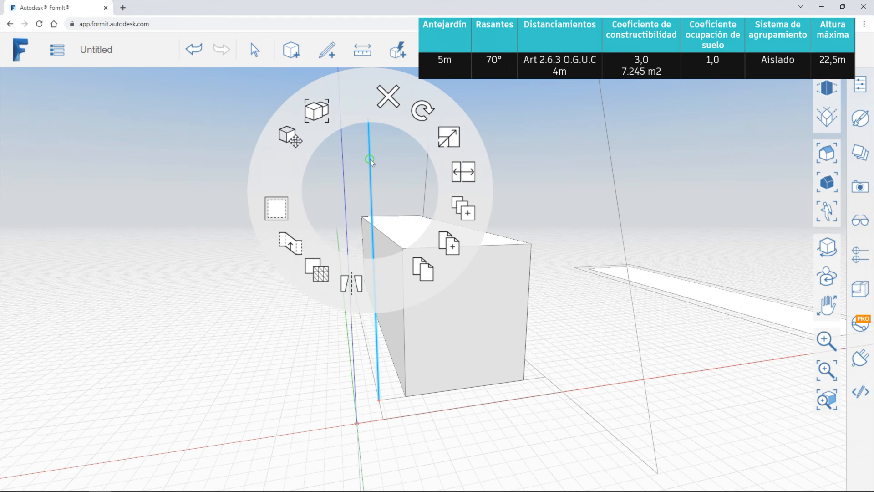
{"action": "left_click", "coordinate": [415, 112]}
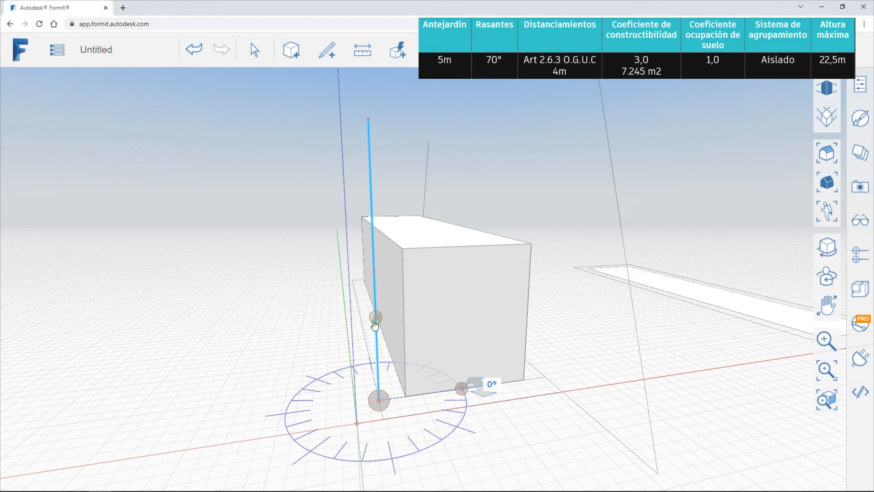
{"action": "left_click_drag", "start_coordinate": [377, 322], "coordinate": [396, 459]}
{"action": "middle_click_drag", "start_coordinate": [405, 433], "coordinate": [394, 397]}
{"action": "left_click_drag", "start_coordinate": [385, 400], "coordinate": [362, 390]}
{"action": "type", "text": "-"}
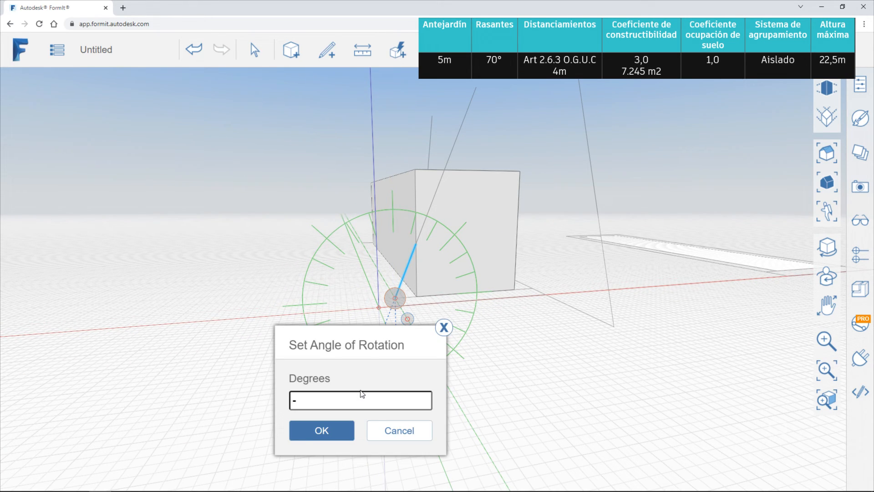
{"action": "type", "text": "20"}
{"action": "key", "text": "Return"}
{"action": "scroll", "coordinate": [456, 226], "scroll_direction": "up", "scroll_amount": 3}
{"action": "middle_click_drag", "start_coordinate": [474, 211], "coordinate": [522, 186]}
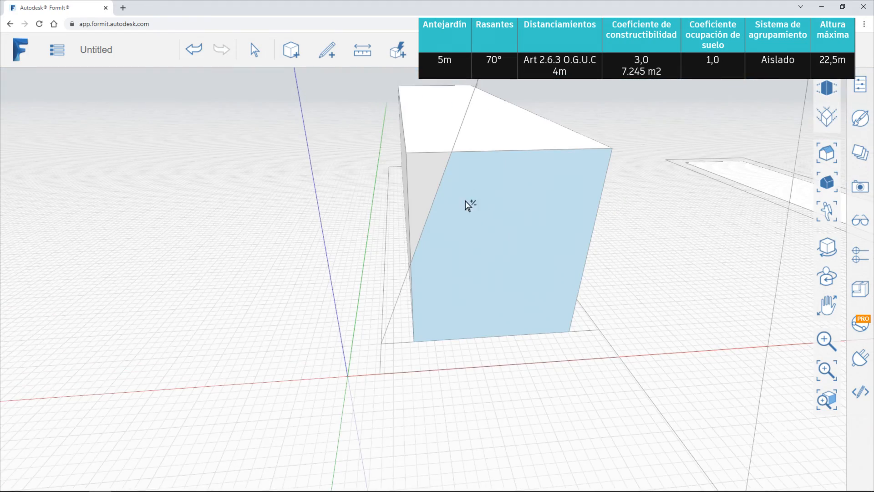
{"action": "middle_click_drag", "start_coordinate": [466, 200], "coordinate": [509, 232]}
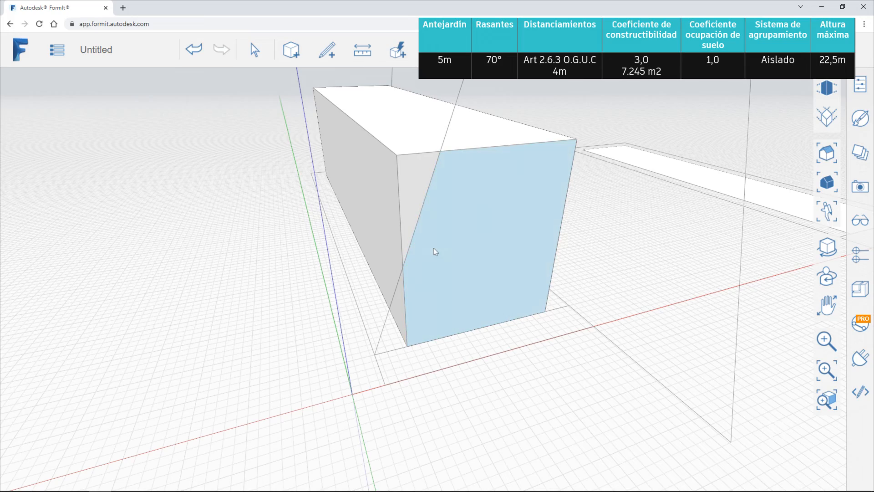
{"action": "middle_click_drag", "start_coordinate": [437, 211], "coordinate": [445, 253]}
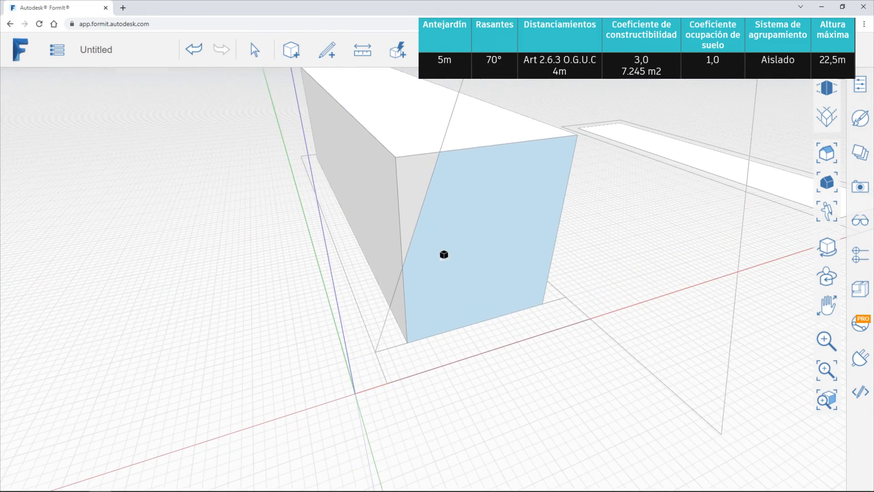
{"action": "middle_click_drag", "start_coordinate": [421, 196], "coordinate": [445, 164]}
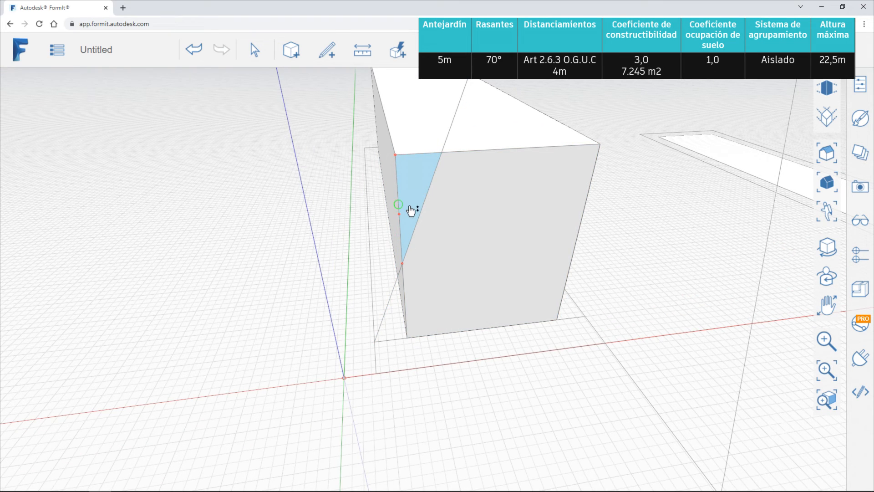
{"action": "key", "text": "ctrl+z"}
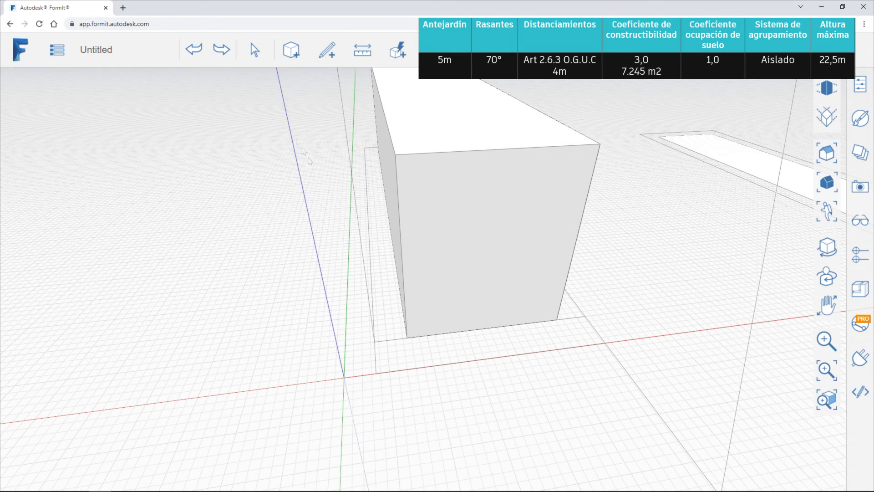
Step: Draw a second vertical line upward from the plot's front corner on the red axis, beside the existing vertical line
{"action": "mouse_move", "coordinate": [327, 50]}
{"action": "left_click", "coordinate": [326, 80]}
{"action": "scroll", "coordinate": [409, 337], "scroll_direction": "up", "scroll_amount": 2}
{"action": "left_click", "coordinate": [407, 337]}
{"action": "left_click", "coordinate": [347, 345]}
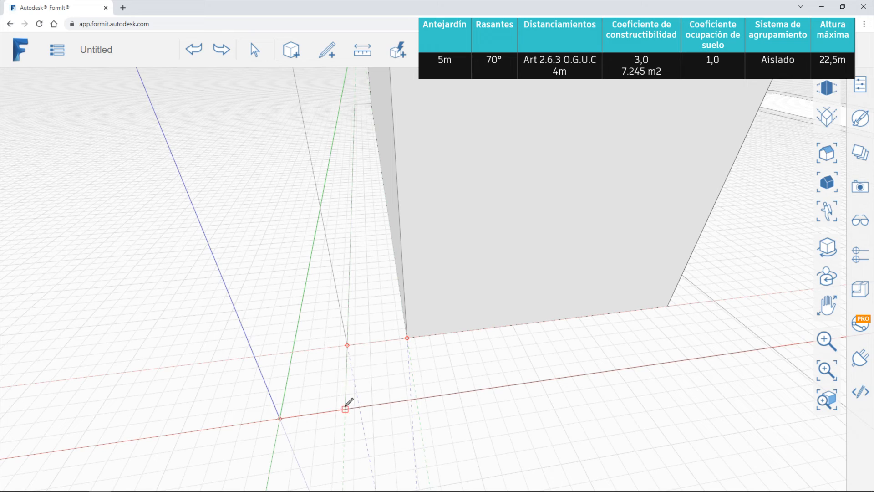
{"action": "scroll", "coordinate": [333, 371], "scroll_direction": "down", "scroll_amount": 3}
{"action": "scroll", "coordinate": [313, 272], "scroll_direction": "down", "scroll_amount": 3}
{"action": "right_click_drag", "start_coordinate": [367, 344], "coordinate": [437, 286]}
{"action": "middle_click_drag", "start_coordinate": [379, 330], "coordinate": [405, 385]}
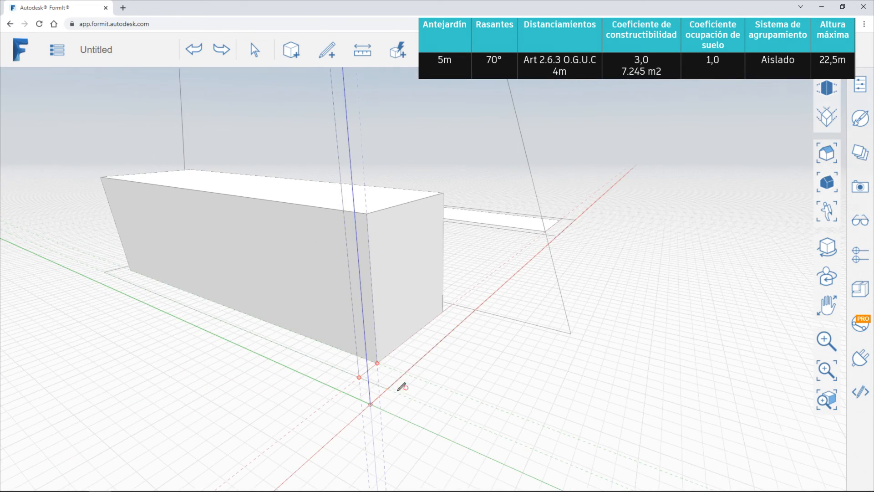
{"action": "left_click", "coordinate": [371, 108]}
{"action": "key", "text": "Escape"}
Step: Rotate both vertical lines near the origin together about the green axis, tilting them toward the volume to follow the 70° rasante
{"action": "right_click_drag", "start_coordinate": [492, 240], "coordinate": [378, 278]}
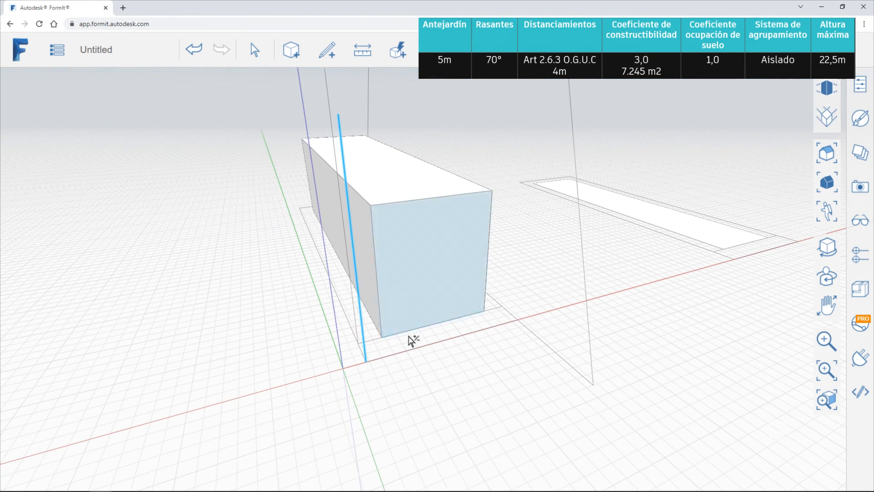
{"action": "right_click_drag", "start_coordinate": [411, 340], "coordinate": [312, 361]}
{"action": "left_click", "coordinate": [345, 178]}
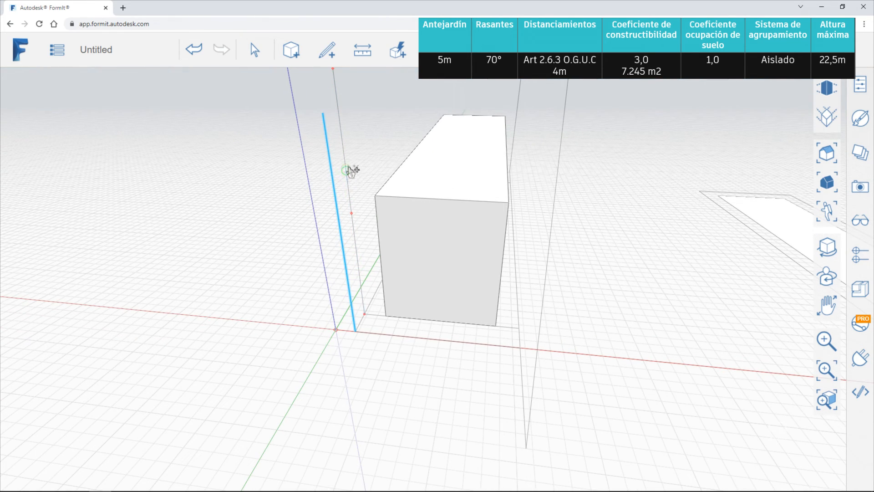
{"action": "left_click", "coordinate": [351, 168], "text": "shift"}
{"action": "right_click", "coordinate": [354, 169]}
{"action": "left_click", "coordinate": [396, 113]}
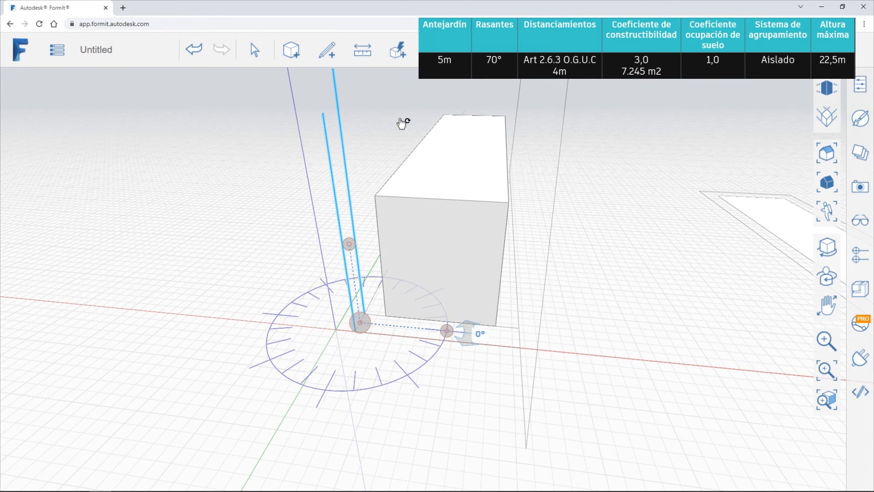
{"action": "left_click_drag", "start_coordinate": [350, 250], "coordinate": [332, 378]}
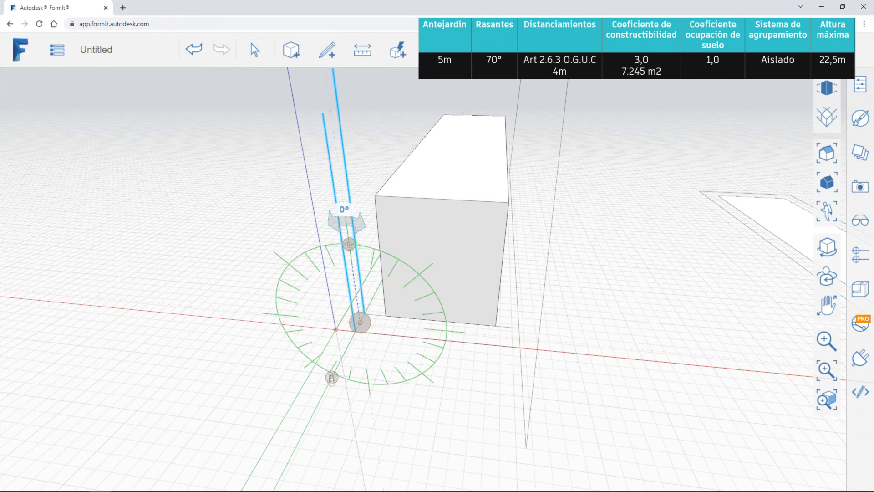
{"action": "left_click_drag", "start_coordinate": [377, 243], "coordinate": [386, 246]}
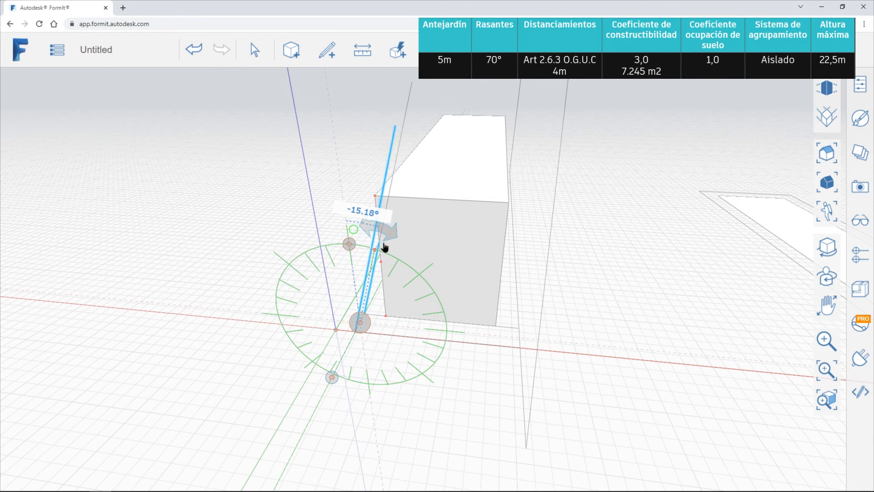
{"action": "left_click", "coordinate": [376, 212]}
{"action": "type", "text": "2"}
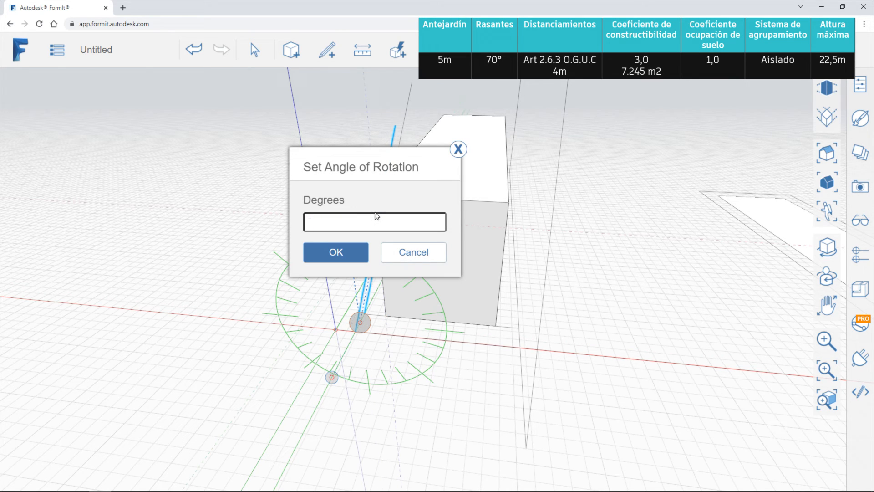
{"action": "key", "text": "Return"}
{"action": "key", "text": "Escape"}
{"action": "key", "text": "Escape"}
Step: Try pushing the triangular part of the volume's end face toward the far end, and undo it
{"action": "right_click_drag", "start_coordinate": [394, 275], "coordinate": [382, 223]}
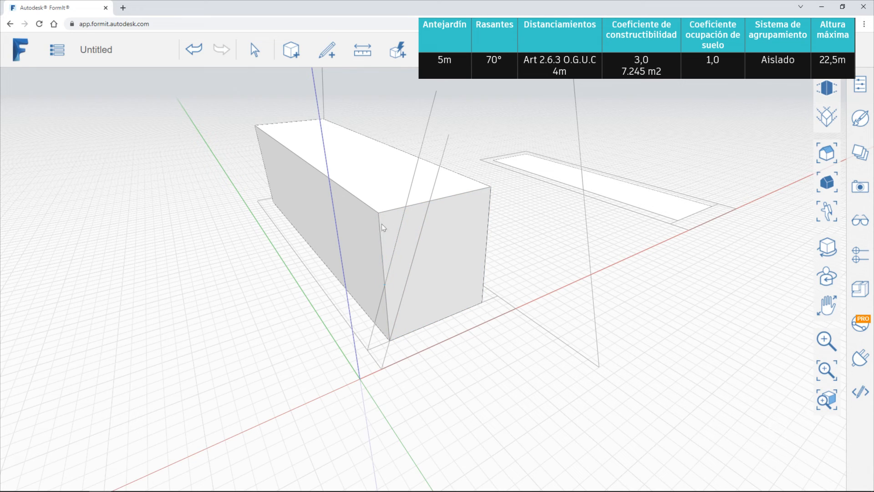
{"action": "scroll", "coordinate": [395, 222], "scroll_direction": "up", "scroll_amount": 4}
{"action": "scroll", "coordinate": [394, 235], "scroll_direction": "down", "scroll_amount": 3}
{"action": "left_click_drag", "start_coordinate": [391, 227], "coordinate": [234, 134]}
{"action": "middle_click_drag", "start_coordinate": [235, 135], "coordinate": [439, 326]}
{"action": "key", "text": "ctrl+z"}
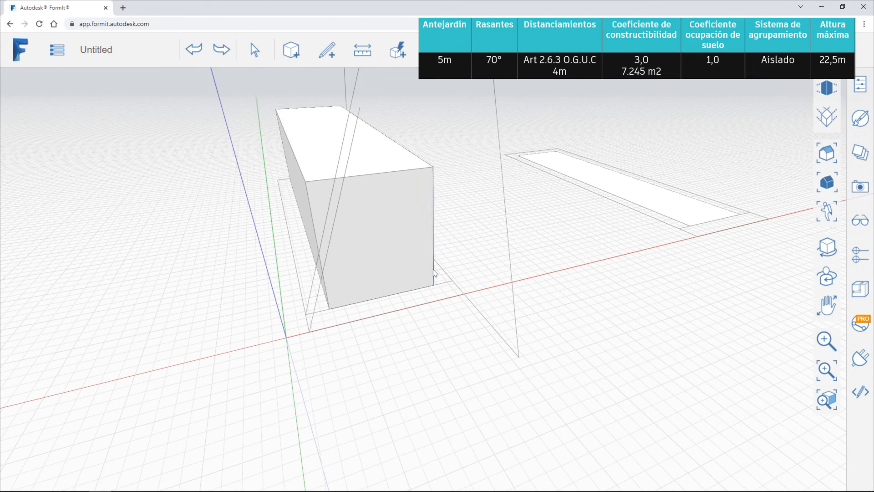
Step: Clear the tilted line at the plot's front corner and push the triangular end face along the volume's full length to cut off the wedge
{"action": "middle_click_drag", "start_coordinate": [401, 296], "coordinate": [474, 319]}
{"action": "mouse_move", "coordinate": [381, 397]}
{"action": "left_mouse_down"}
{"action": "mouse_move", "coordinate": [354, 385]}
{"action": "mouse_move", "coordinate": [384, 390]}
{"action": "left_mouse_up"}
{"action": "middle_click_drag", "start_coordinate": [384, 390], "coordinate": [371, 218]}
{"action": "middle_click_drag", "start_coordinate": [371, 260], "coordinate": [538, 295]}
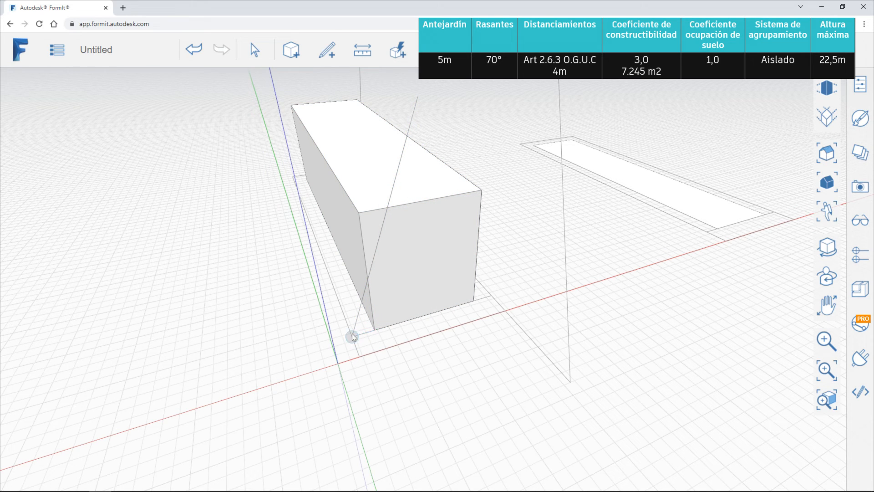
{"action": "scroll", "coordinate": [405, 246], "scroll_direction": "up", "scroll_amount": 3}
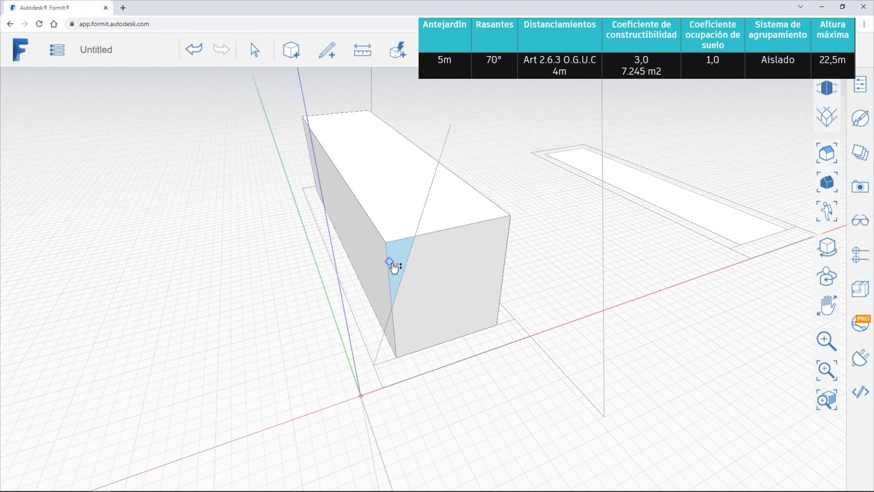
{"action": "left_click_drag", "start_coordinate": [403, 280], "coordinate": [294, 134]}
{"action": "middle_click_drag", "start_coordinate": [307, 182], "coordinate": [273, 103]}
Step: Draw a vertical line where the opposite side boundary meets the front setback line, in the plane of the volume's end face
{"action": "left_click", "coordinate": [327, 53]}
{"action": "left_click", "coordinate": [325, 85]}
{"action": "mouse_move", "coordinate": [574, 311]}
{"action": "right_mouse_down"}
{"action": "mouse_move", "coordinate": [530, 327]}
{"action": "mouse_move", "coordinate": [492, 323]}
{"action": "right_mouse_up"}
{"action": "left_click", "coordinate": [474, 328]}
{"action": "left_click", "coordinate": [487, 134]}
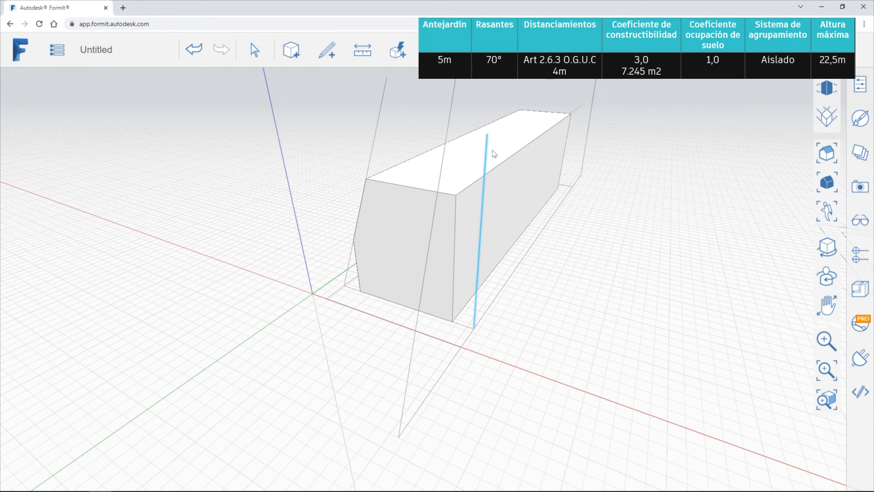
Step: Rotate the vertical line on the opposite side boundary 20° about the green axis, tilting it across the volume's end face
{"action": "right_click", "coordinate": [492, 153]}
{"action": "left_click", "coordinate": [542, 137]}
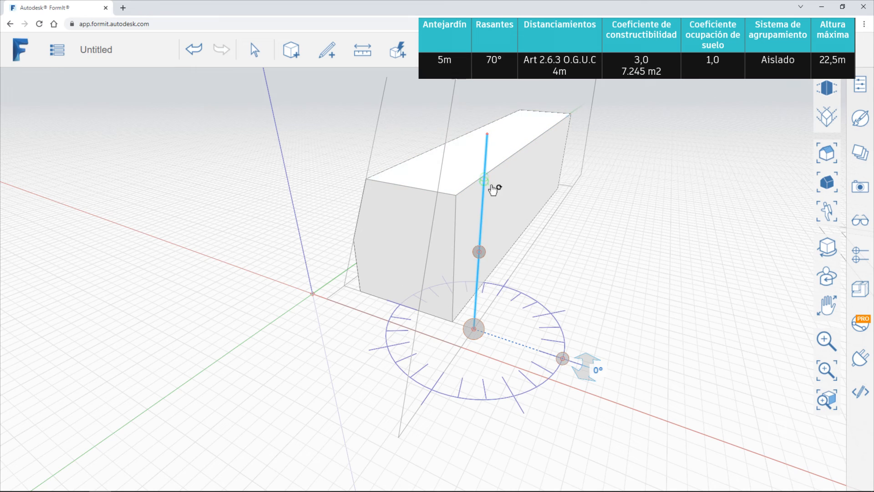
{"action": "left_click_drag", "start_coordinate": [481, 254], "coordinate": [450, 365]}
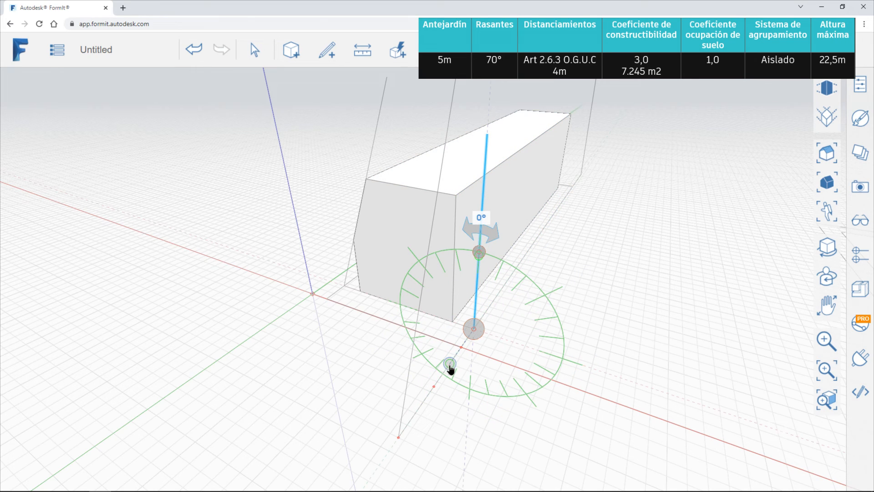
{"action": "left_click_drag", "start_coordinate": [437, 238], "coordinate": [447, 227]}
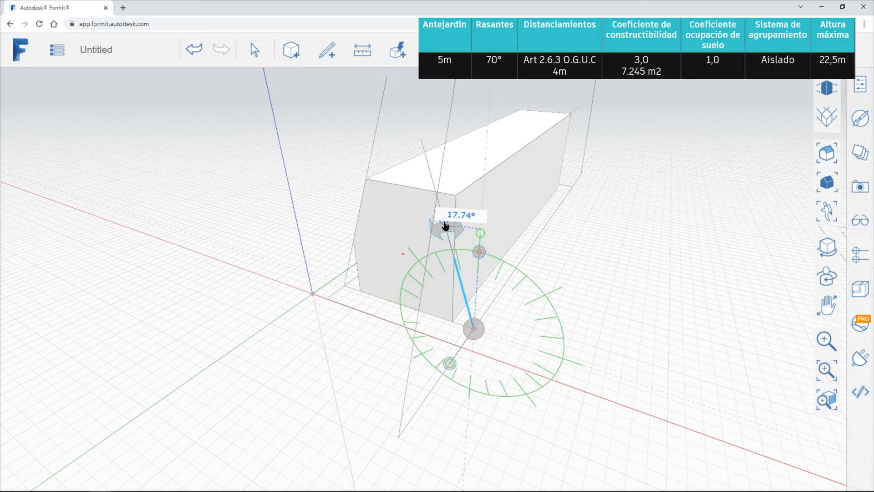
{"action": "type", "text": "20"}
{"action": "left_click", "coordinate": [424, 258]}
Step: Push the triangular face outside this tilted line to the volume's far end, cutting the second long side to the rasante
{"action": "scroll", "coordinate": [448, 256], "scroll_direction": "down", "scroll_amount": 2}
{"action": "middle_click_drag", "start_coordinate": [447, 256], "coordinate": [546, 299]}
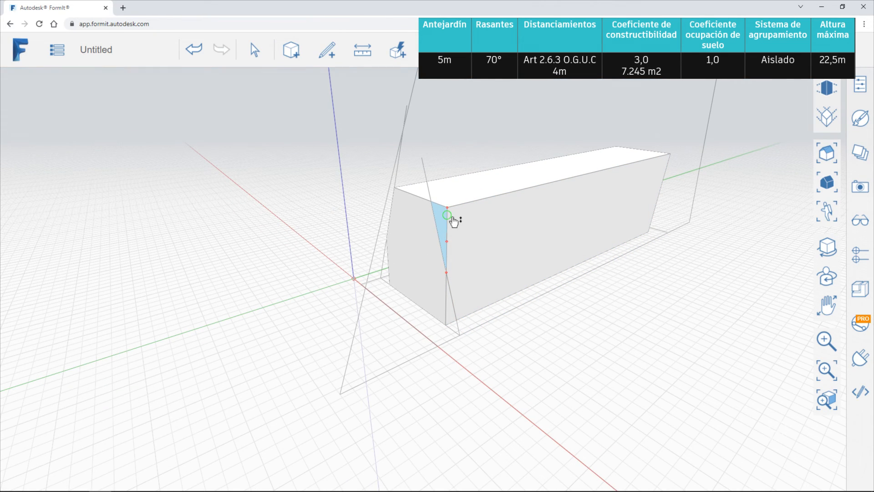
{"action": "left_click_drag", "start_coordinate": [469, 217], "coordinate": [683, 168]}
{"action": "middle_click_drag", "start_coordinate": [611, 223], "coordinate": [474, 295]}
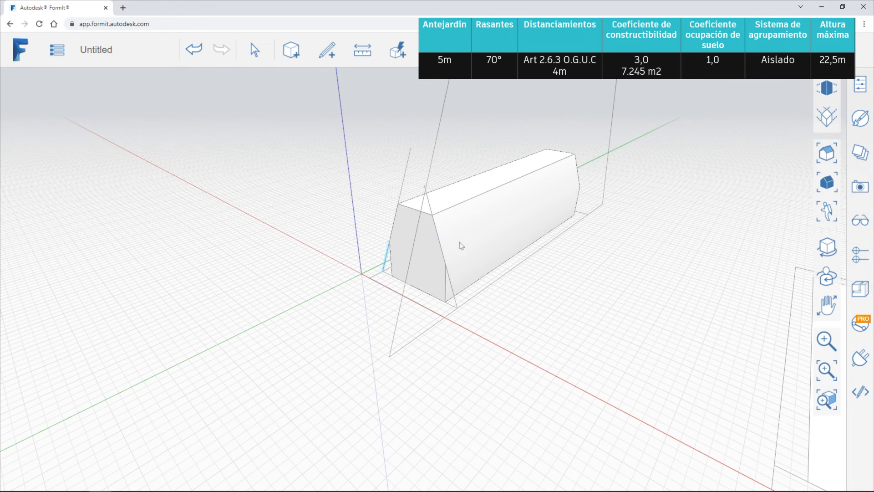
{"action": "middle_click_drag", "start_coordinate": [427, 251], "coordinate": [429, 283]}
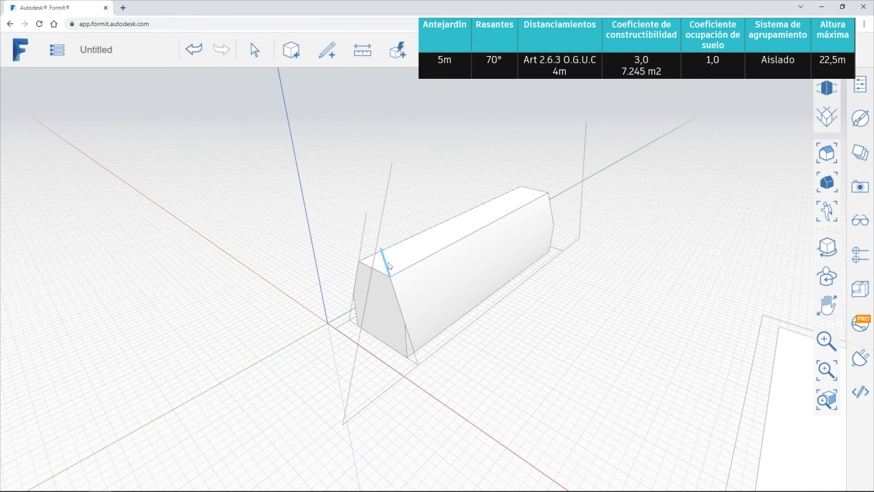
Step: Delete the leftover tilted and vertical rasante lines and the extension lines at the front of the trimmed volume
{"action": "scroll", "coordinate": [405, 336], "scroll_direction": "up", "scroll_amount": 2}
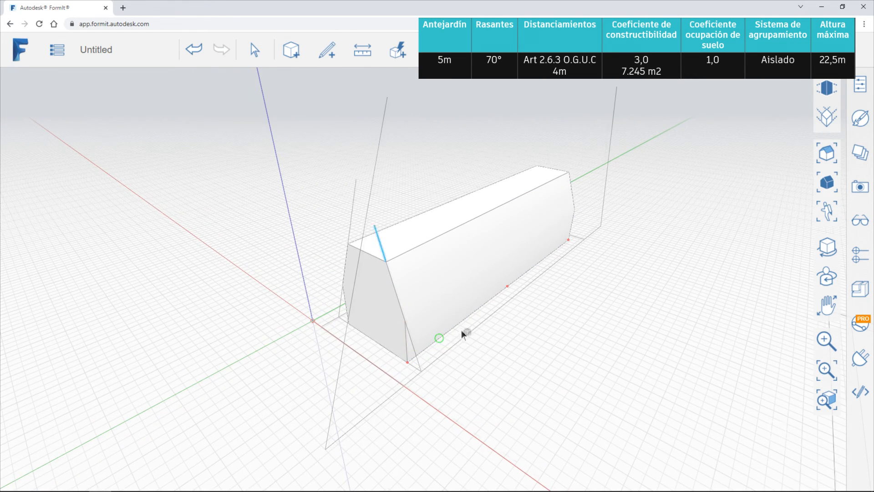
{"action": "middle_click_drag", "start_coordinate": [463, 333], "coordinate": [477, 317]}
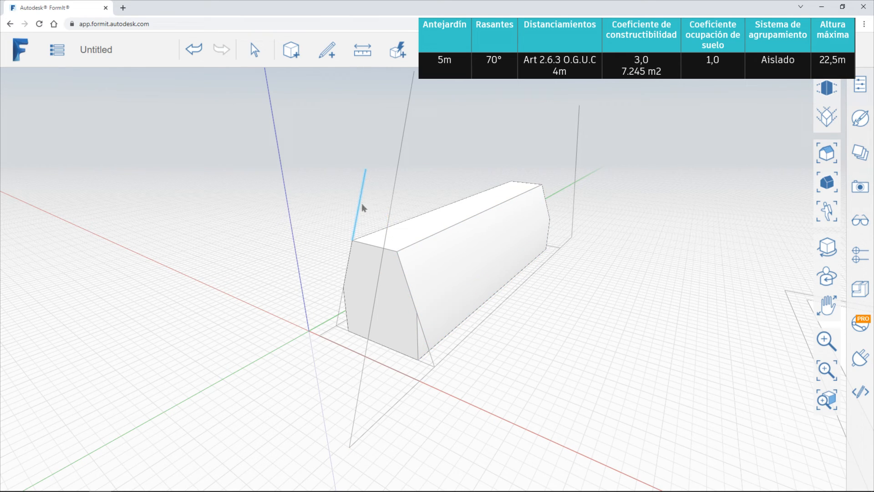
{"action": "key", "text": "Delete"}
{"action": "left_click", "coordinate": [370, 373]}
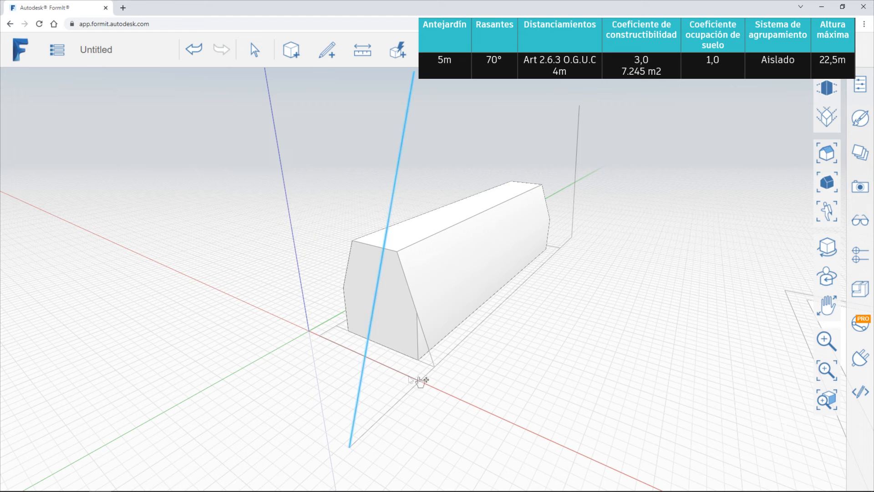
{"action": "key", "text": "Delete"}
{"action": "left_click", "coordinate": [433, 359]}
{"action": "key", "text": "Delete"}
{"action": "left_click", "coordinate": [397, 404]}
{"action": "key", "text": "Delete"}
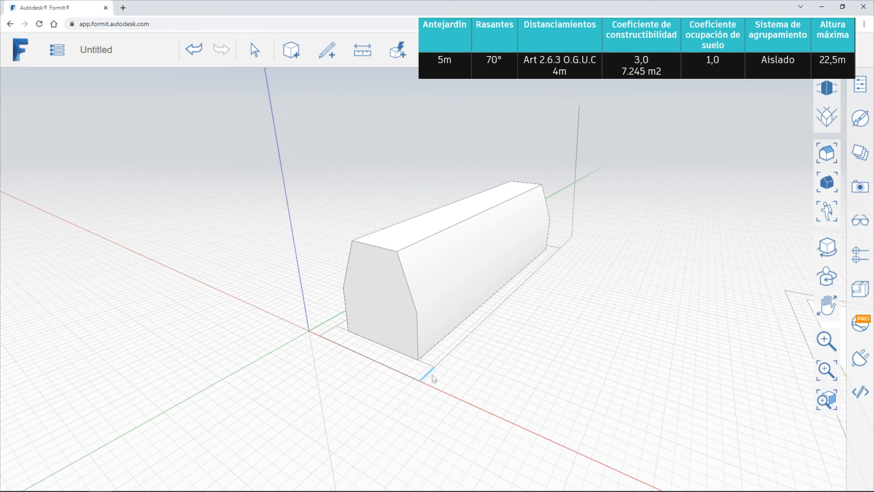
Step: Clear the remaining vertical line and its ground extension line beyond the far end of the trimmed volume
{"action": "scroll", "coordinate": [433, 367], "scroll_direction": "up", "scroll_amount": 3}
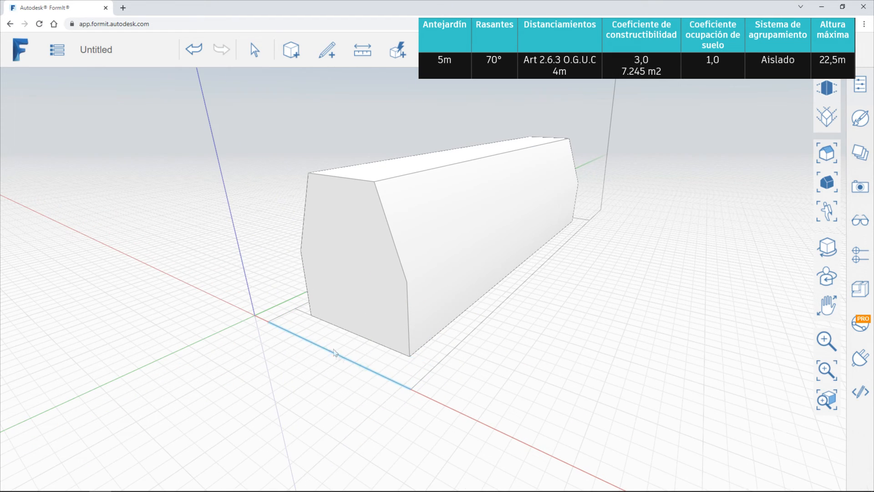
{"action": "scroll", "coordinate": [300, 315], "scroll_direction": "up", "scroll_amount": 5}
{"action": "scroll", "coordinate": [277, 353], "scroll_direction": "down", "scroll_amount": 7}
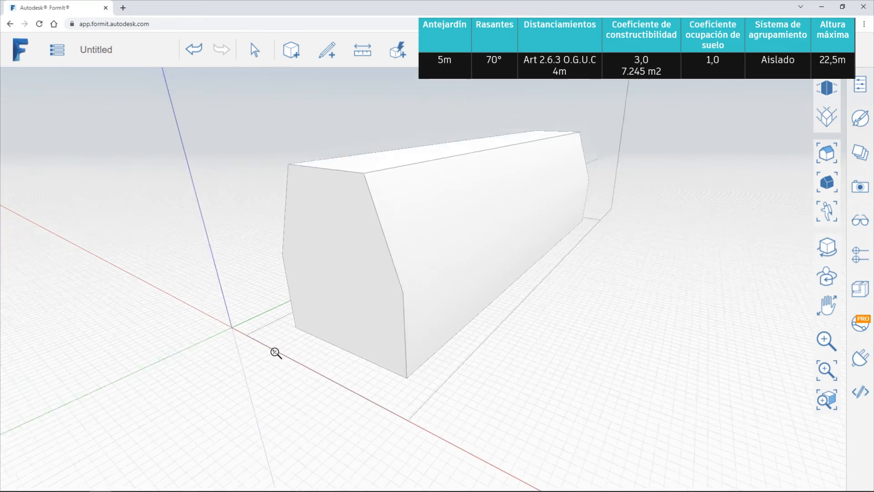
{"action": "scroll", "coordinate": [547, 252], "scroll_direction": "down", "scroll_amount": 2}
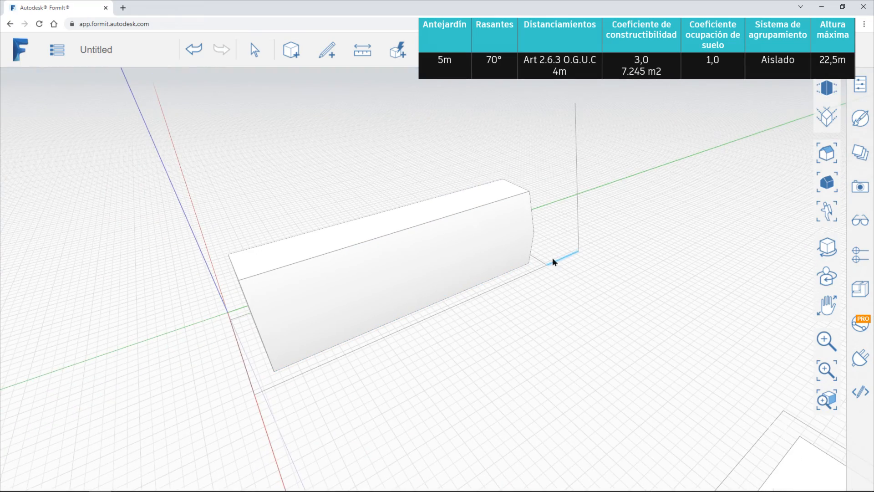
{"action": "scroll", "coordinate": [560, 257], "scroll_direction": "down", "scroll_amount": 2}
{"action": "middle_click_drag", "start_coordinate": [560, 258], "coordinate": [402, 294]}
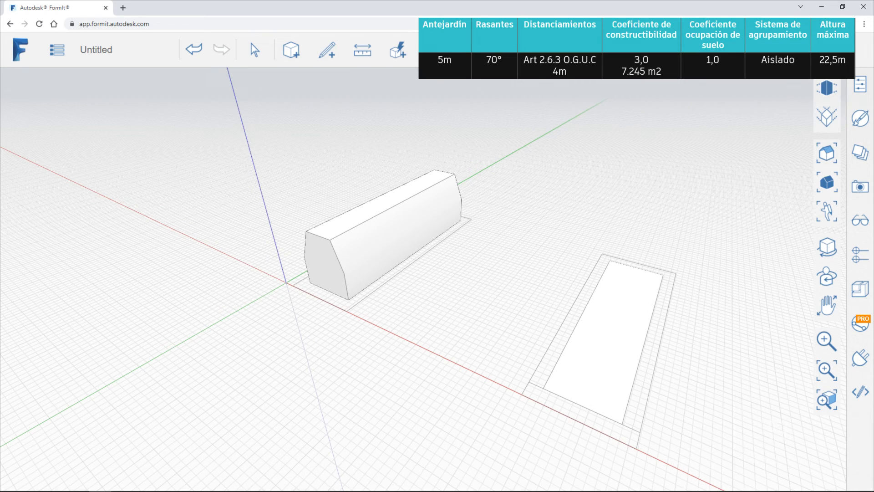
Step: Switch to the Calculator and work out the plot's area as 87,2 × 27,7
{"action": "left_click", "coordinate": [680, 69]}
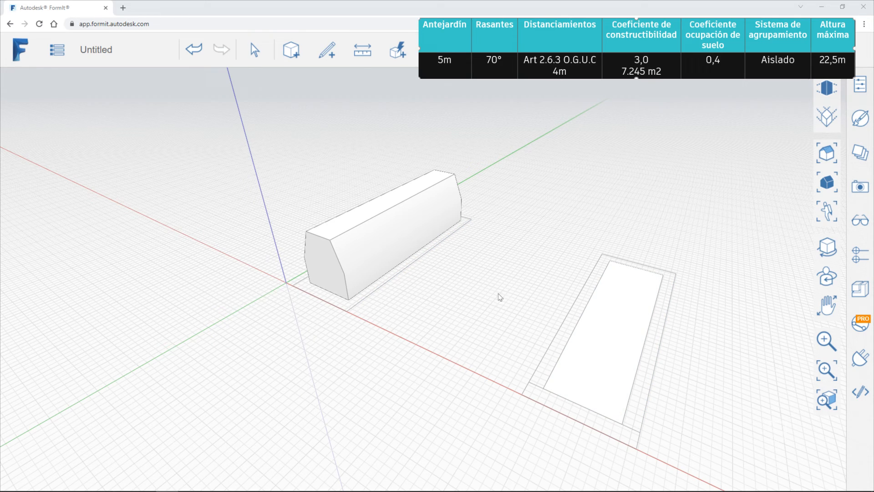
{"action": "middle_click_drag", "start_coordinate": [482, 291], "coordinate": [437, 270]}
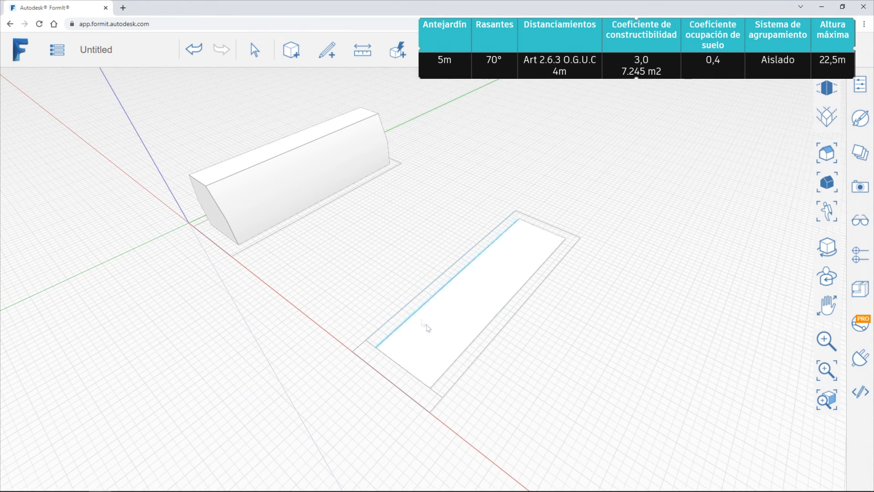
{"action": "scroll", "coordinate": [437, 328], "scroll_direction": "up", "scroll_amount": 5}
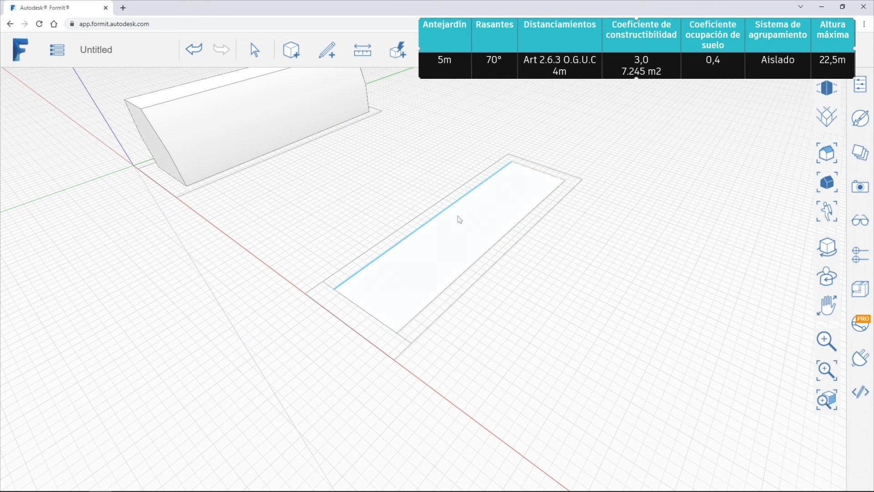
{"action": "left_click", "coordinate": [441, 258]}
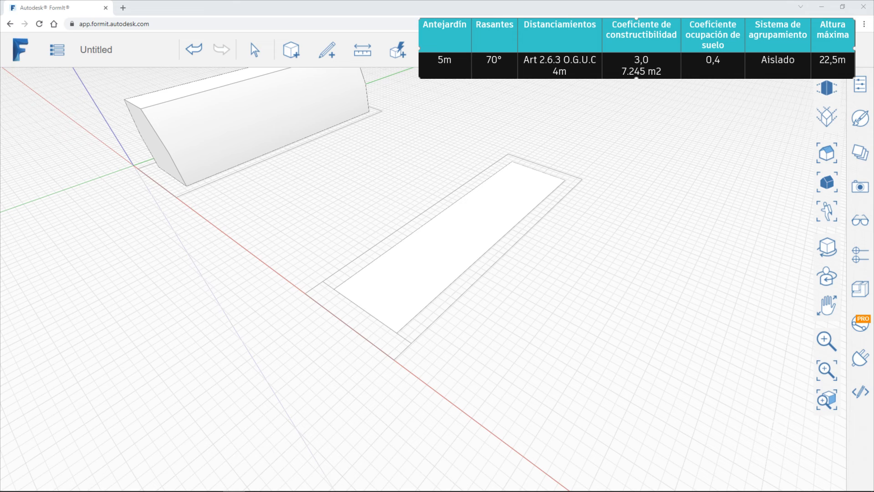
{"action": "left_click_drag", "start_coordinate": [135, 199], "coordinate": [124, 220]}
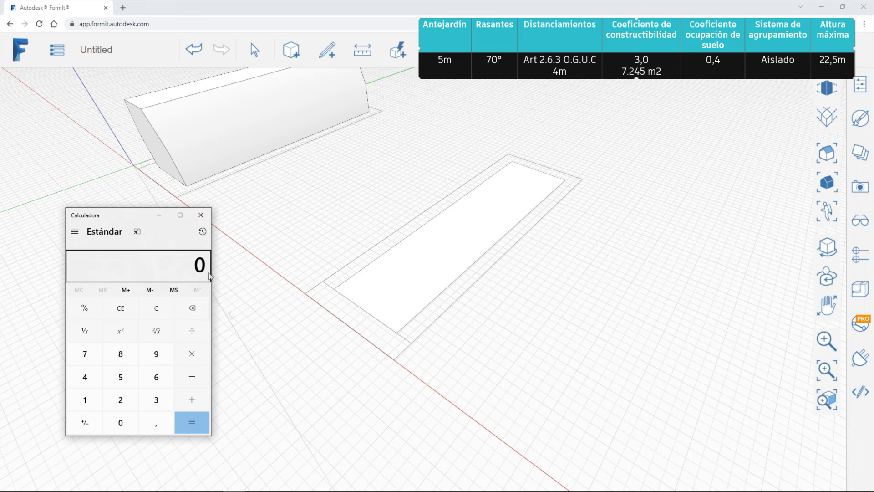
{"action": "left_click_drag", "start_coordinate": [112, 216], "coordinate": [143, 203]}
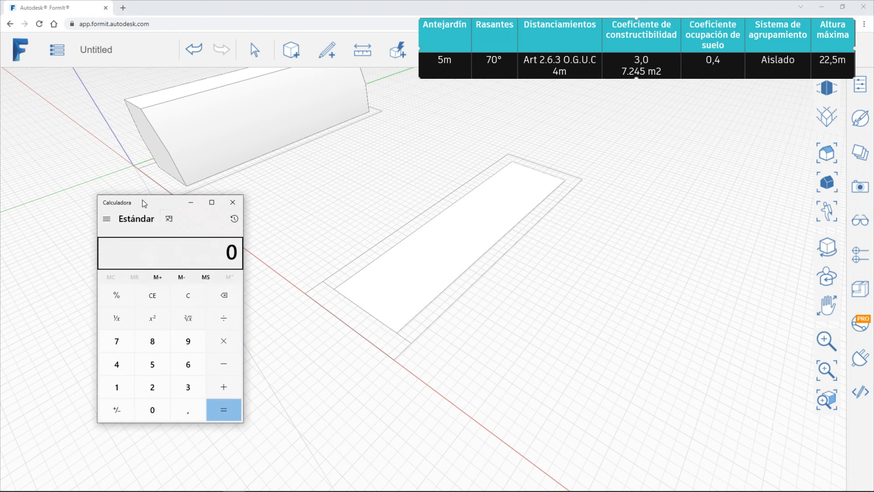
{"action": "type", "text": "87"}
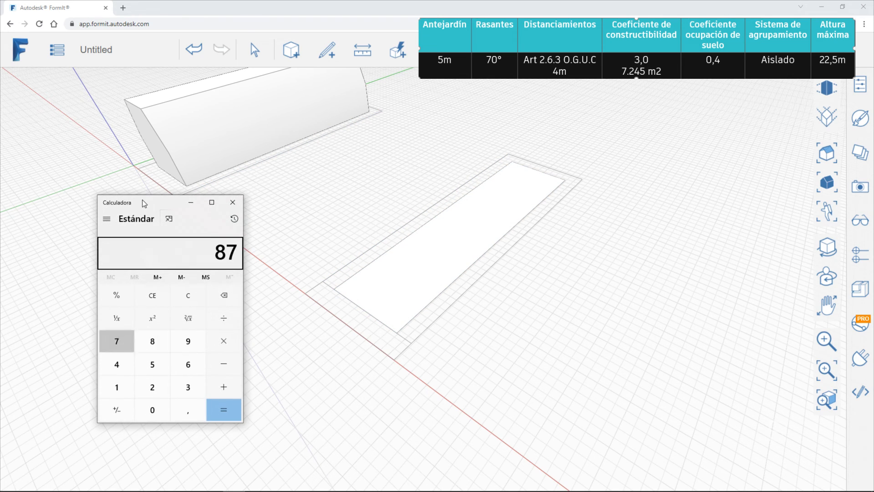
{"action": "type", "text": ",2*27,7"}
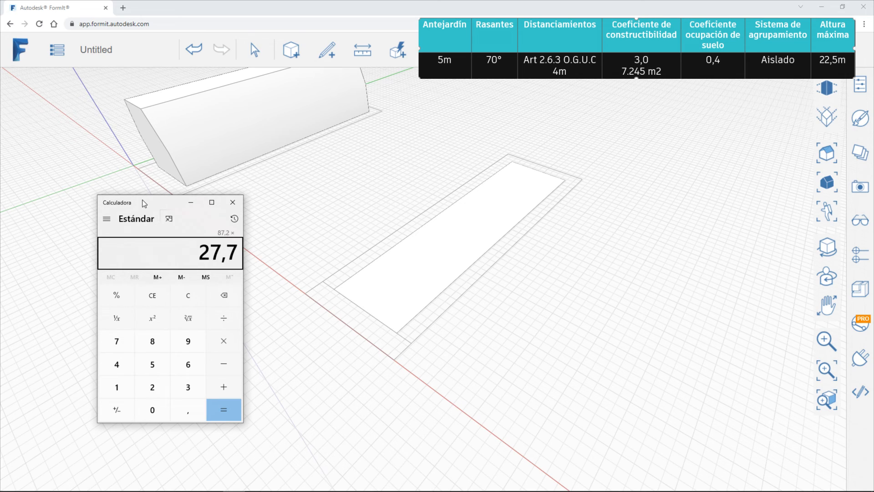
{"action": "key", "text": "Return"}
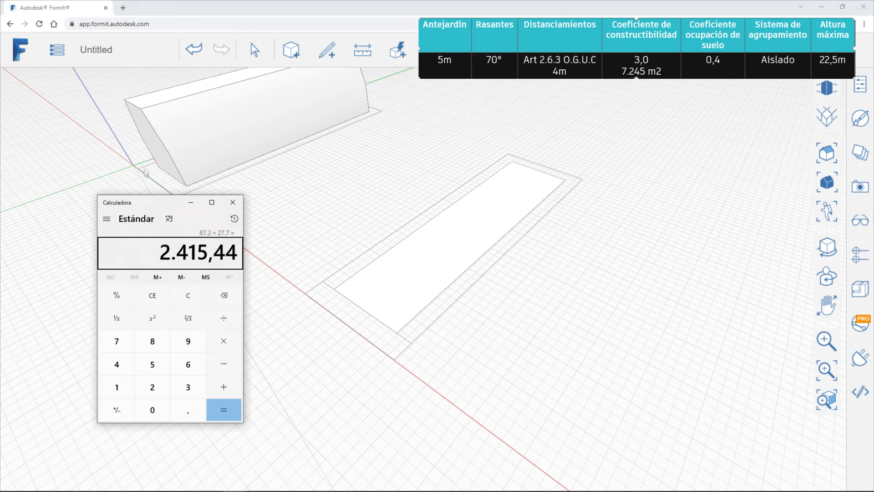
Step: Calculate the maximum ground occupation by multiplying the rounded plot area of 2415 by the coefficient 0,4
{"action": "left_click_drag", "start_coordinate": [160, 254], "coordinate": [207, 254]}
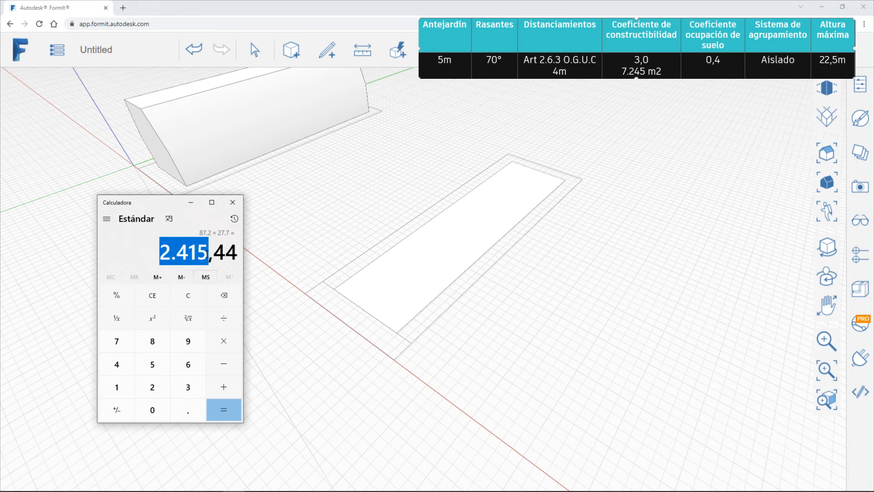
{"action": "left_click", "coordinate": [191, 297]}
{"action": "type", "text": "2415"}
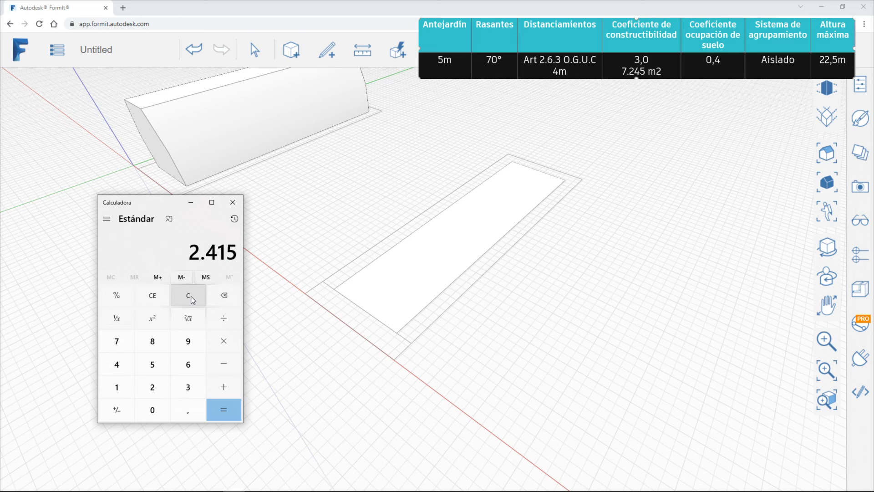
{"action": "type", "text": "*"}
{"action": "type", "text": "0,4"}
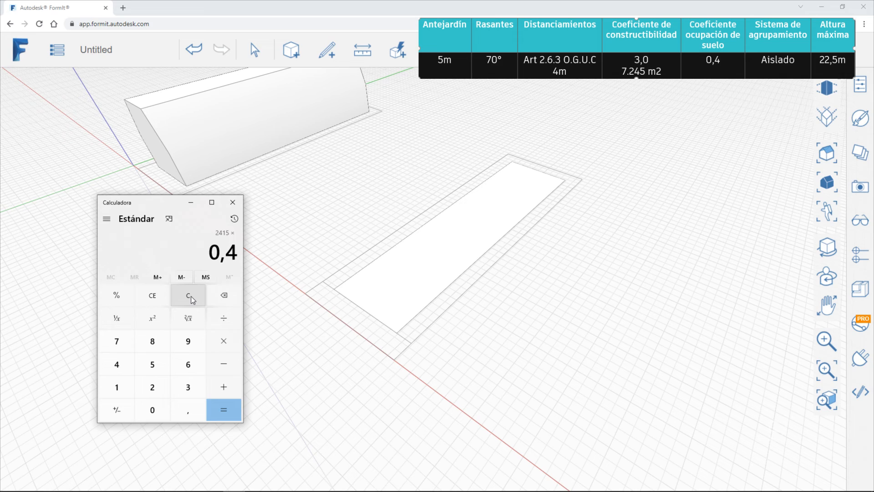
{"action": "key", "text": "Return"}
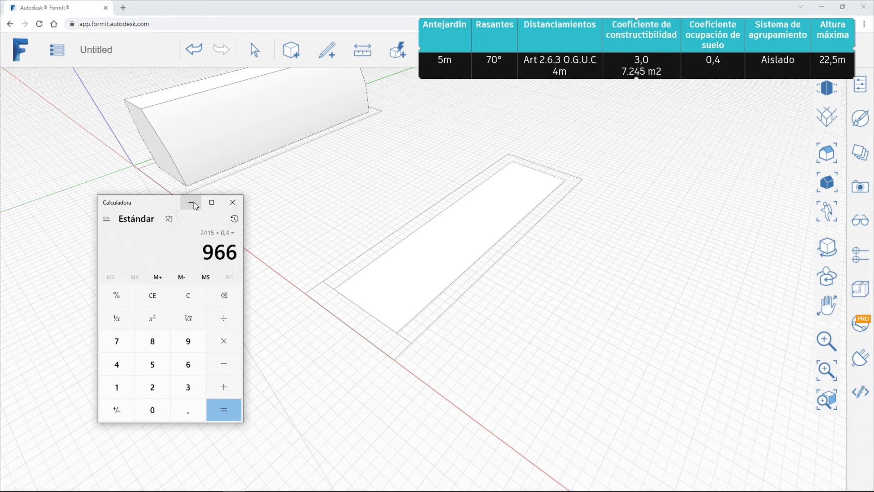
Step: Return to FormIt and measure the front edge of the flat footprint with the Line tool, keeping no new line
{"action": "left_click", "coordinate": [293, 10]}
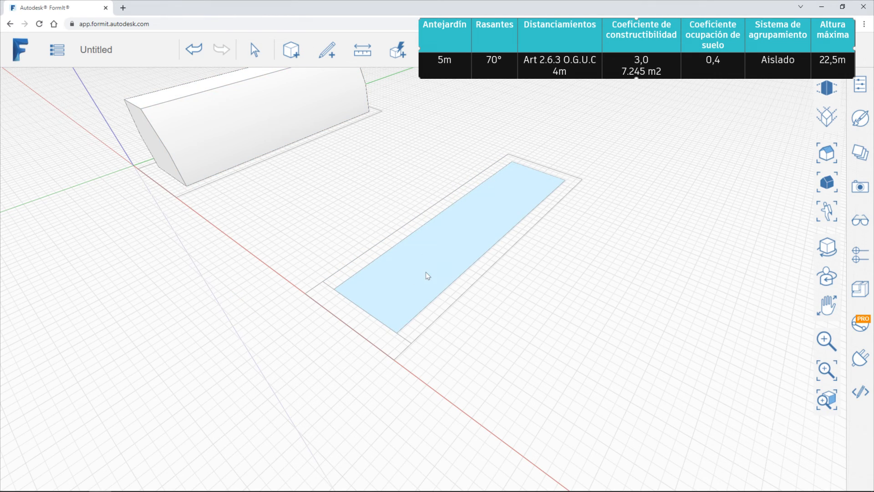
{"action": "mouse_move", "coordinate": [330, 54]}
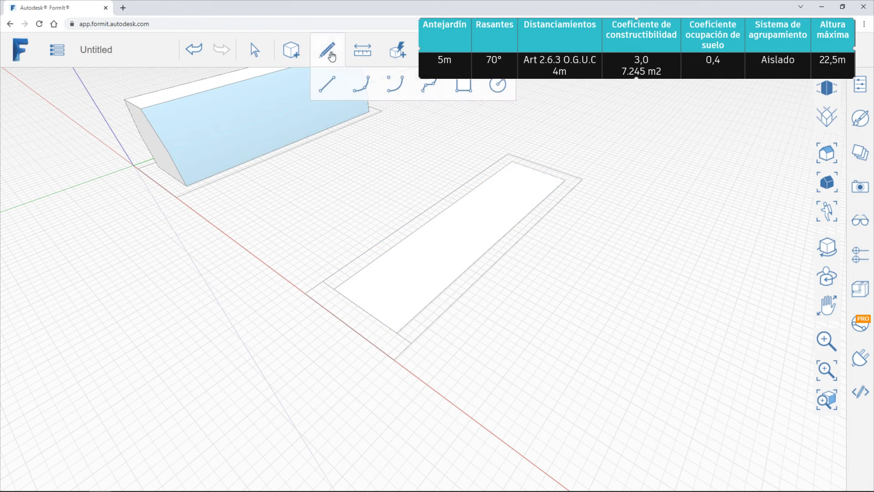
{"action": "left_click", "coordinate": [335, 89]}
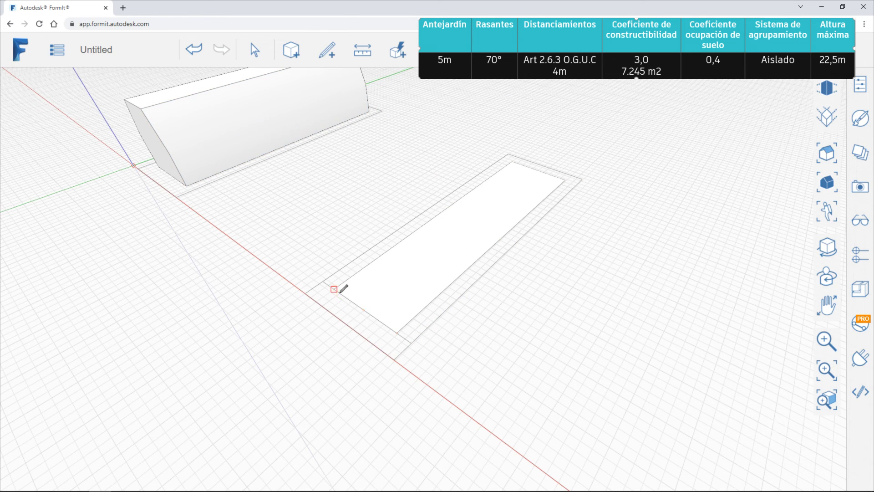
{"action": "scroll", "coordinate": [337, 288], "scroll_direction": "up", "scroll_amount": 5}
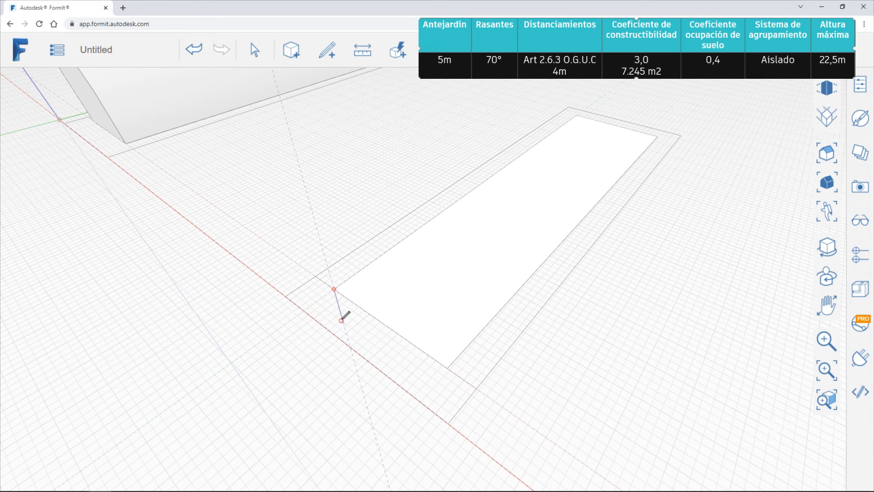
{"action": "left_click", "coordinate": [334, 289]}
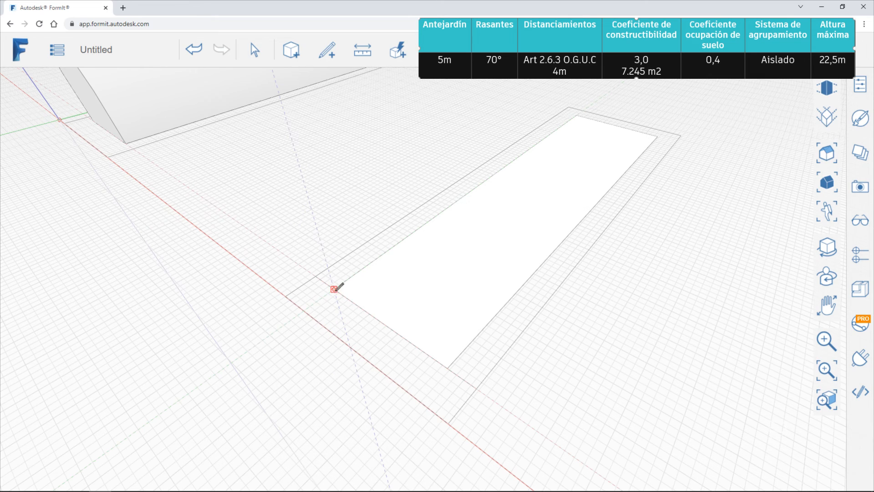
{"action": "left_click", "coordinate": [447, 364]}
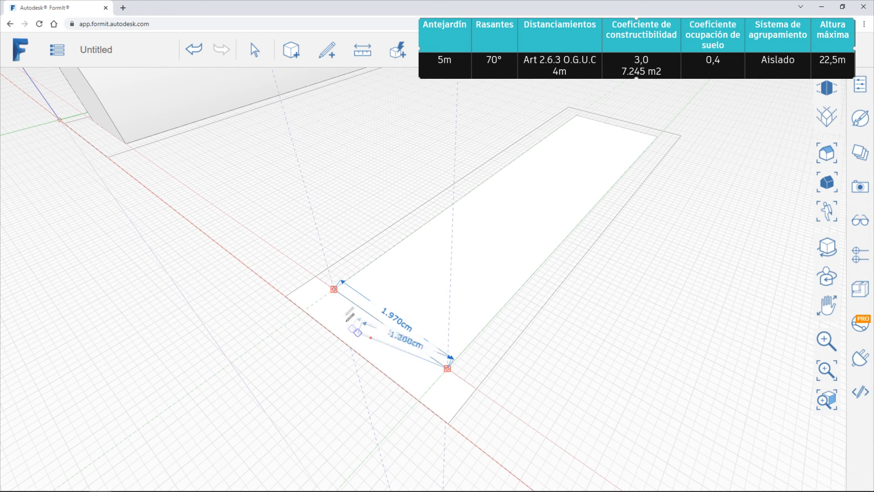
{"action": "key", "text": "Escape"}
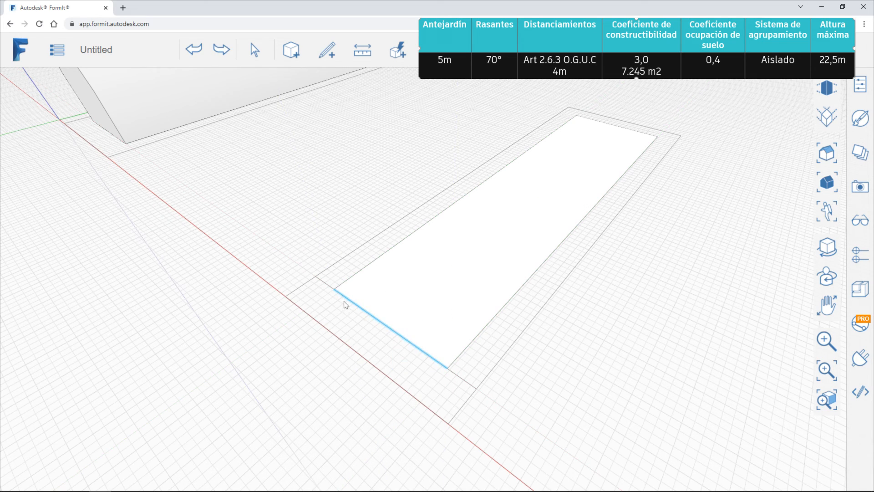
{"action": "left_click", "coordinate": [331, 88]}
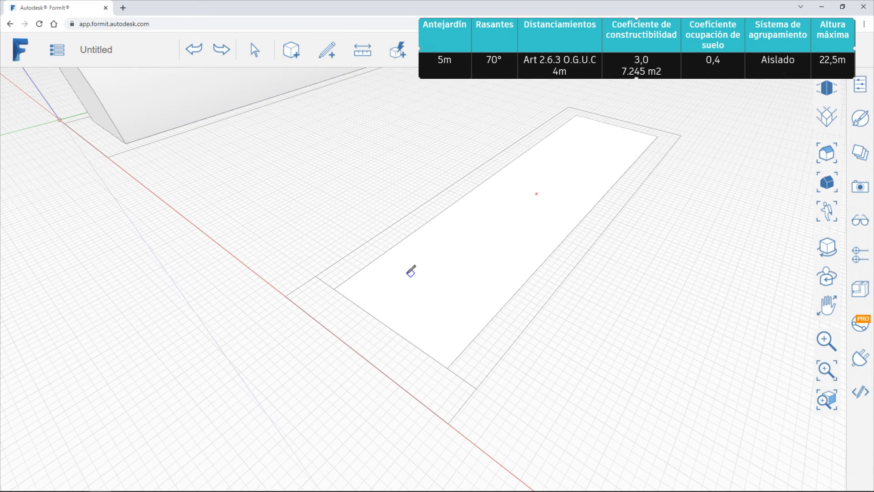
{"action": "left_click", "coordinate": [334, 289]}
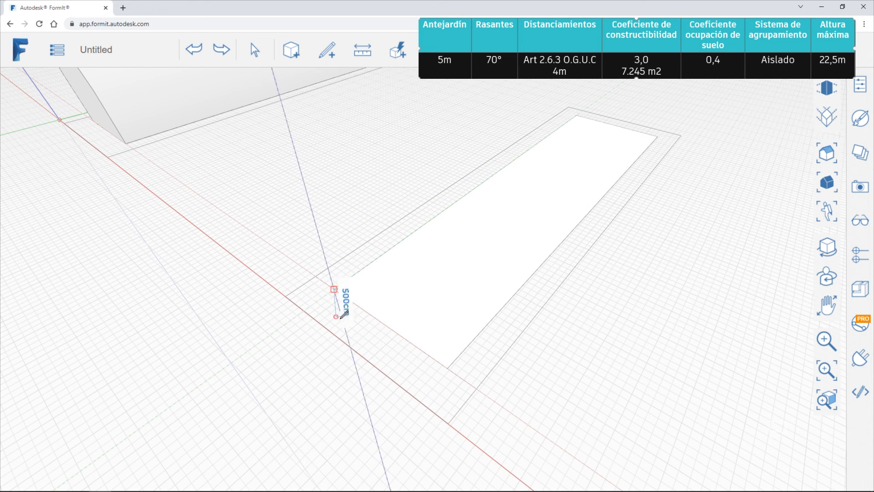
{"action": "left_click", "coordinate": [446, 368]}
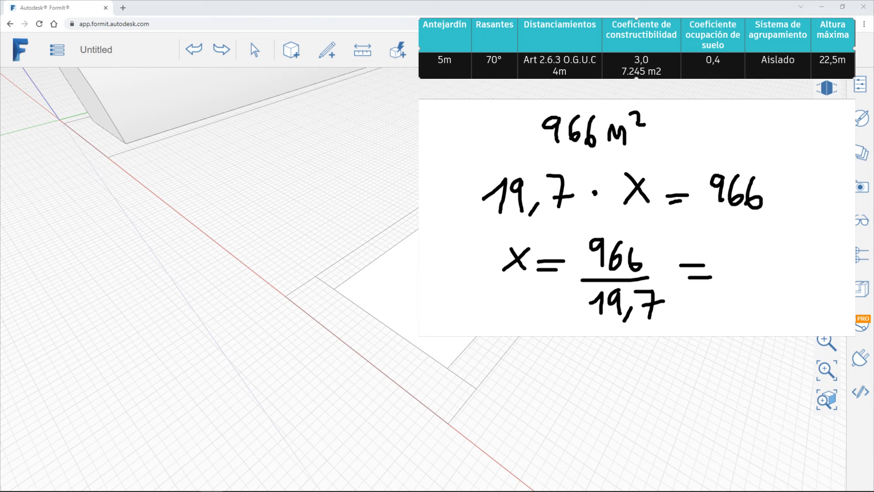
Step: Switch to the Calculator and divide 966 by the footprint's 19,7 m width to get the allowed building depth
{"action": "key", "text": "alt+Tab"}
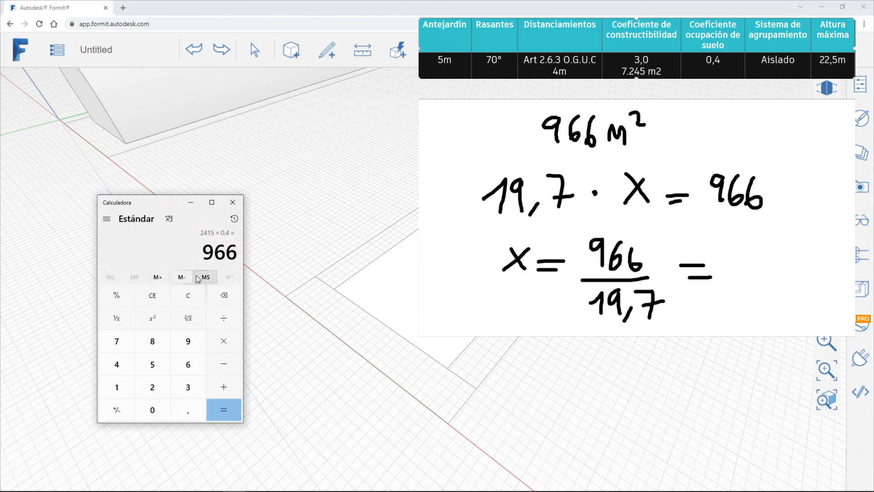
{"action": "left_click", "coordinate": [192, 297]}
{"action": "type", "text": "966"}
{"action": "key", "text": "slash"}
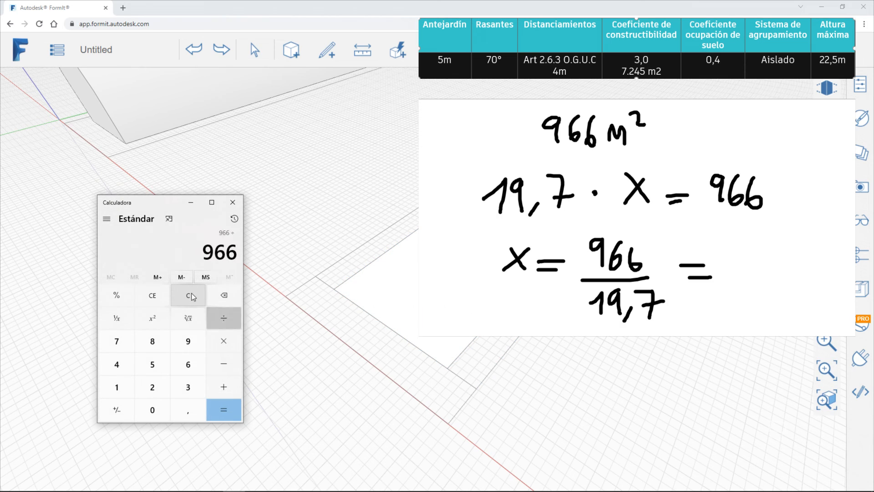
{"action": "type", "text": "19,7"}
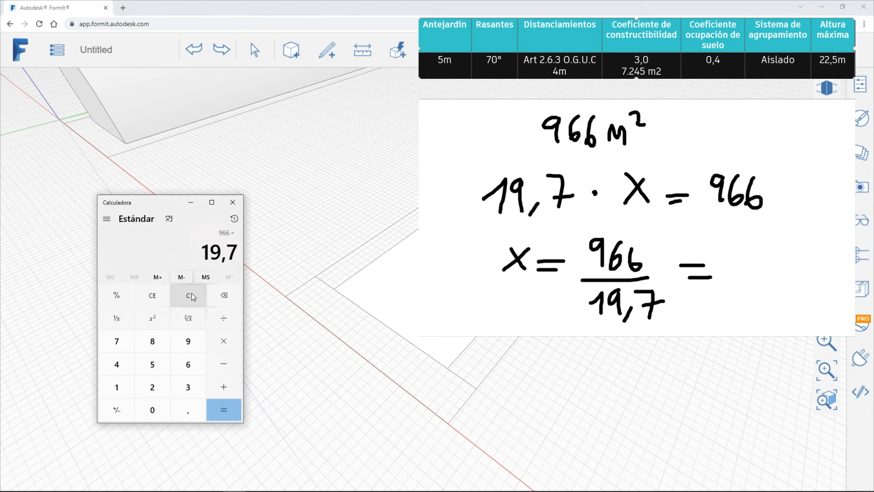
{"action": "key", "text": "Return"}
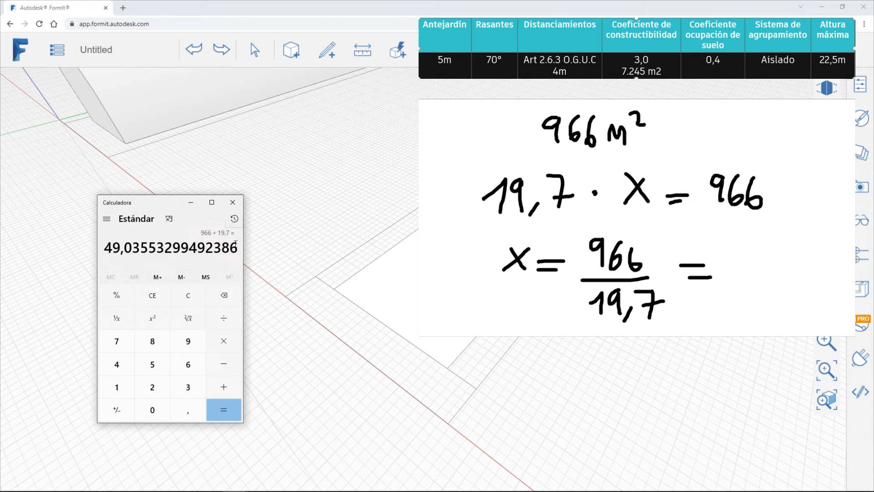
Step: Close the Calculator and handwrite the 49 m result after the equation, adding a small freehand sketch of the plot
{"action": "left_click", "coordinate": [233, 202]}
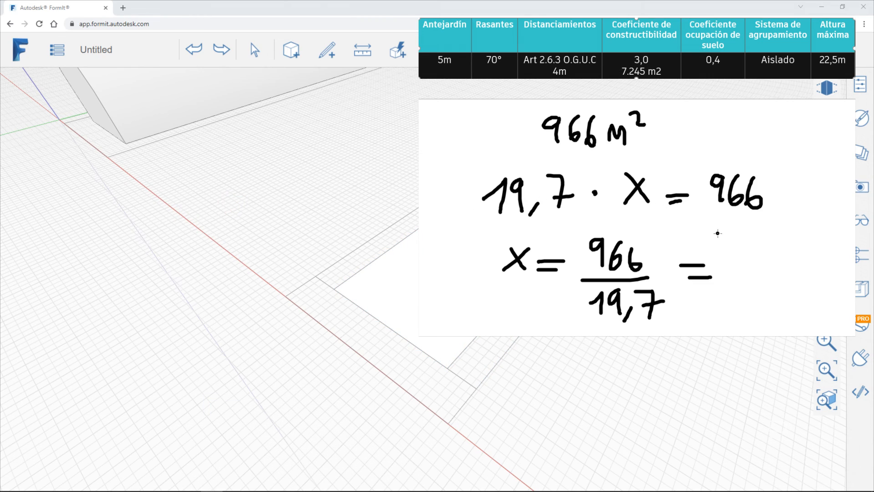
{"action": "left_click_drag", "start_coordinate": [719, 262], "coordinate": [785, 276]}
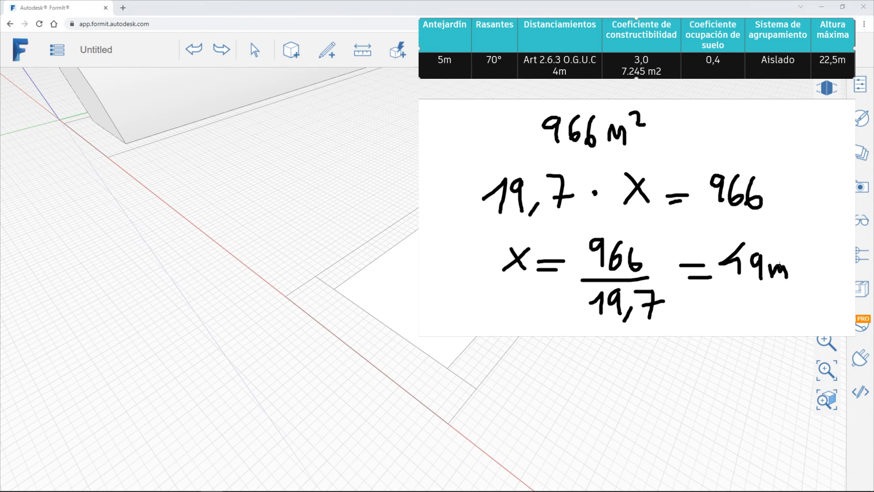
{"action": "mouse_move", "coordinate": [829, 121]}
{"action": "left_mouse_down"}
{"action": "mouse_move", "coordinate": [787, 150]}
{"action": "mouse_move", "coordinate": [811, 164]}
{"action": "mouse_move", "coordinate": [851, 133]}
{"action": "mouse_move", "coordinate": [826, 119]}
{"action": "left_mouse_up"}
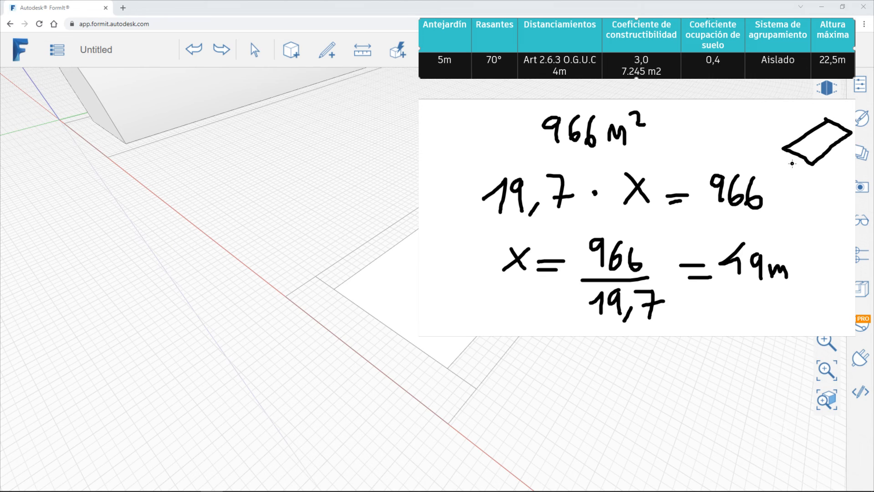
{"action": "mouse_move", "coordinate": [770, 170]}
{"action": "left_mouse_down"}
{"action": "mouse_move", "coordinate": [779, 183]}
{"action": "mouse_move", "coordinate": [788, 172]}
{"action": "mouse_move", "coordinate": [811, 189]}
{"action": "mouse_move", "coordinate": [823, 182]}
{"action": "left_mouse_up"}
{"action": "left_click_drag", "start_coordinate": [778, 115], "coordinate": [792, 136]}
{"action": "mouse_move", "coordinate": [803, 106]}
{"action": "left_mouse_down"}
{"action": "mouse_move", "coordinate": [806, 131]}
{"action": "mouse_move", "coordinate": [837, 136]}
{"action": "left_mouse_up"}
{"action": "left_click_drag", "start_coordinate": [806, 139], "coordinate": [840, 126]}
{"action": "mouse_move", "coordinate": [777, 151]}
{"action": "left_mouse_down"}
{"action": "mouse_move", "coordinate": [686, 137]}
{"action": "mouse_move", "coordinate": [691, 147]}
{"action": "left_mouse_up"}
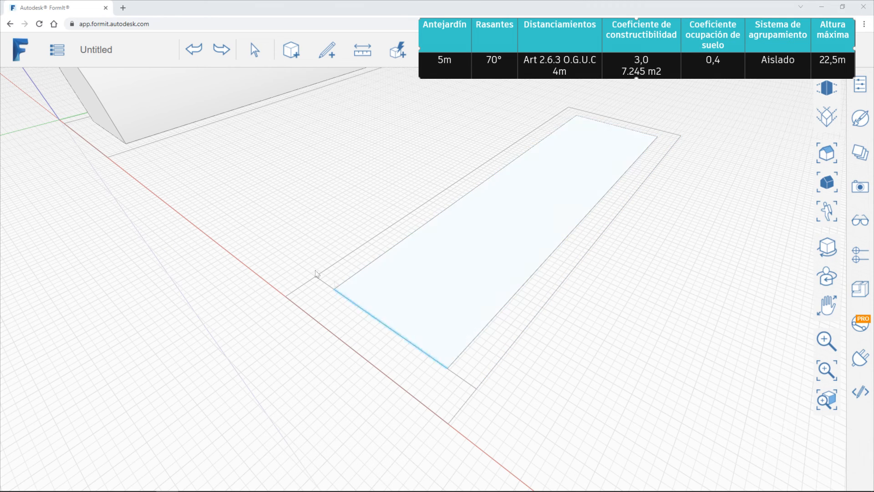
Step: Split the flat footprint with a line across it 4900 cm from its front corner, and delete the rear and surrounding faces
{"action": "mouse_move", "coordinate": [327, 51]}
{"action": "left_click", "coordinate": [329, 86]}
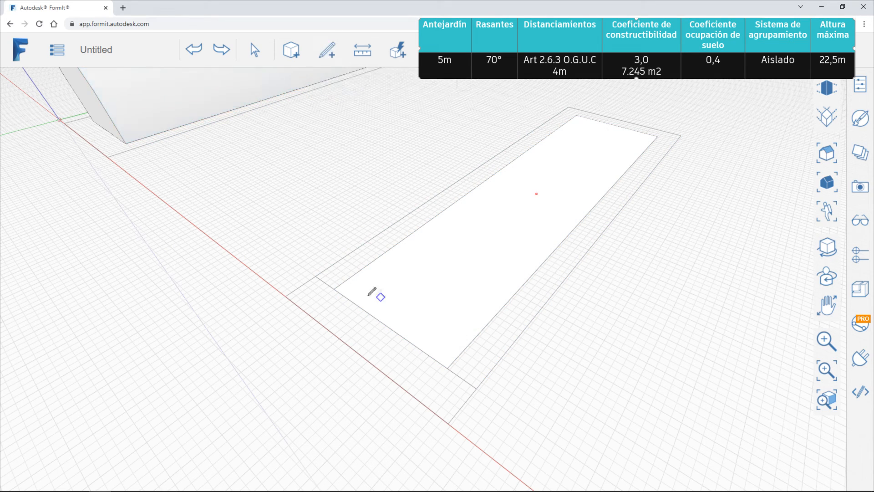
{"action": "left_click", "coordinate": [334, 289]}
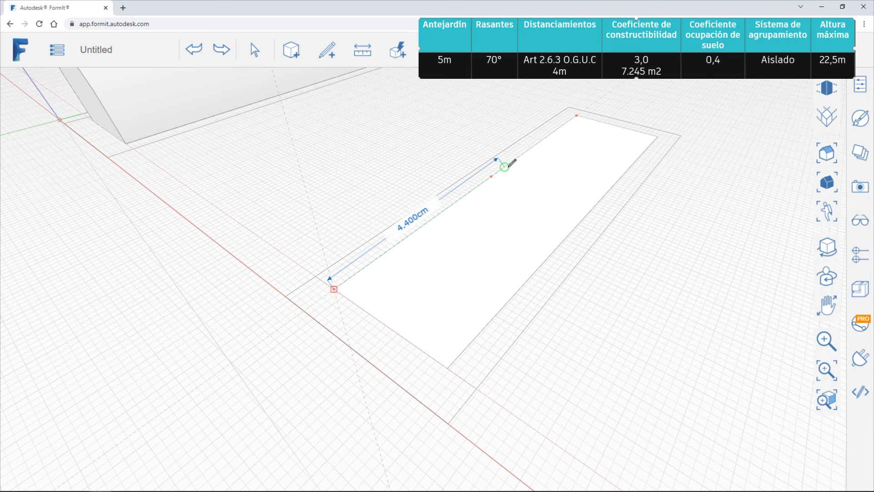
{"action": "type", "text": "4900"}
{"action": "key", "text": "Return"}
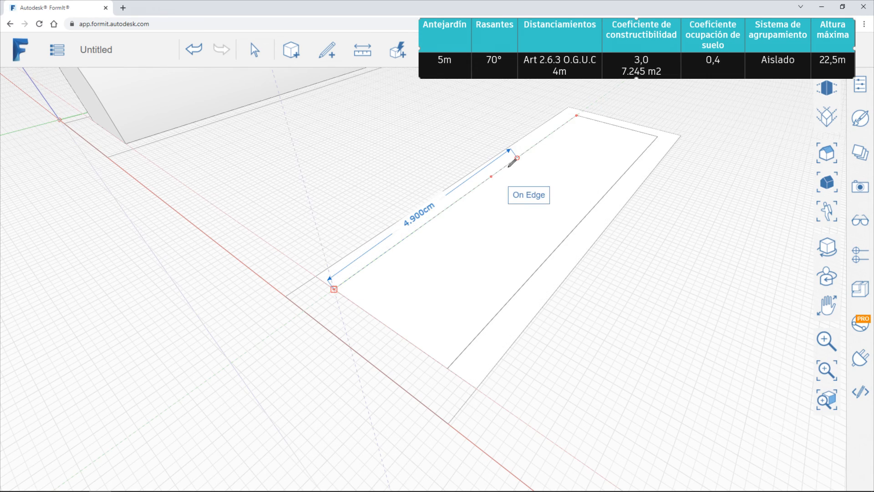
{"action": "left_click", "coordinate": [610, 189]}
{"action": "right_click_drag", "start_coordinate": [523, 270], "coordinate": [429, 304]}
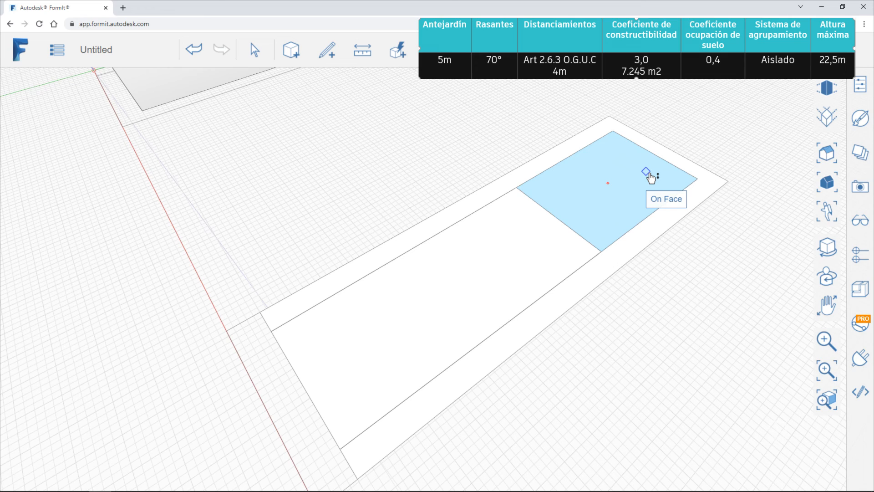
{"action": "key", "text": "Delete"}
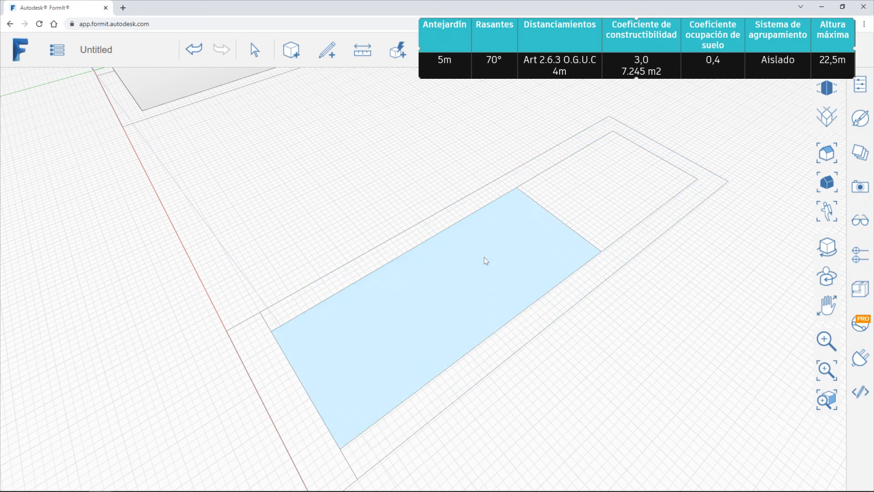
Step: Extrude the remaining front footprint face upward to a height of 2250 cm
{"action": "scroll", "coordinate": [504, 239], "scroll_direction": "down", "scroll_amount": 3}
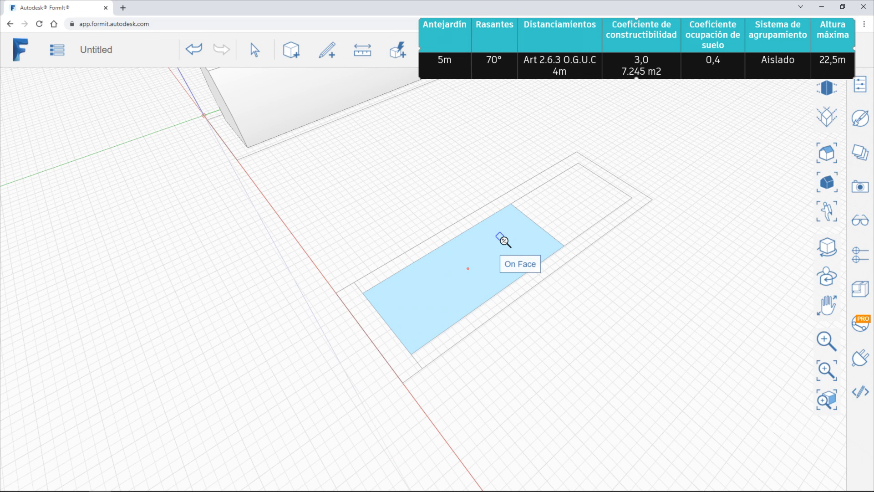
{"action": "left_click_drag", "start_coordinate": [494, 283], "coordinate": [487, 191]}
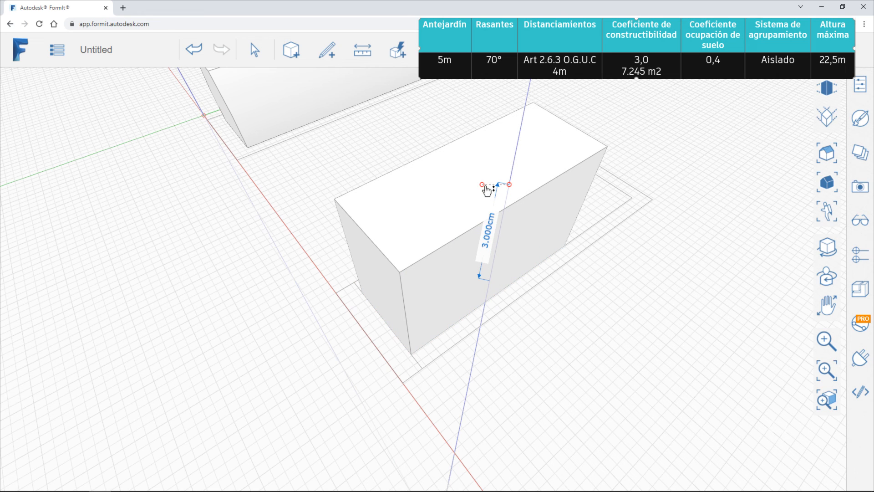
{"action": "type", "text": "2250"}
{"action": "key", "text": "Return"}
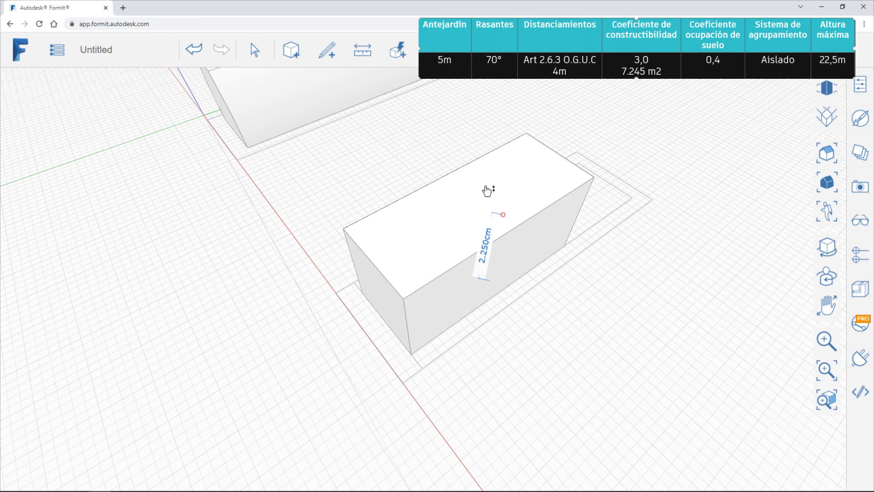
Step: Draw a vertical line taller than the new block where the front setback line meets the plot's side boundary farther from the first volume
{"action": "middle_click_drag", "start_coordinate": [478, 313], "coordinate": [516, 222]}
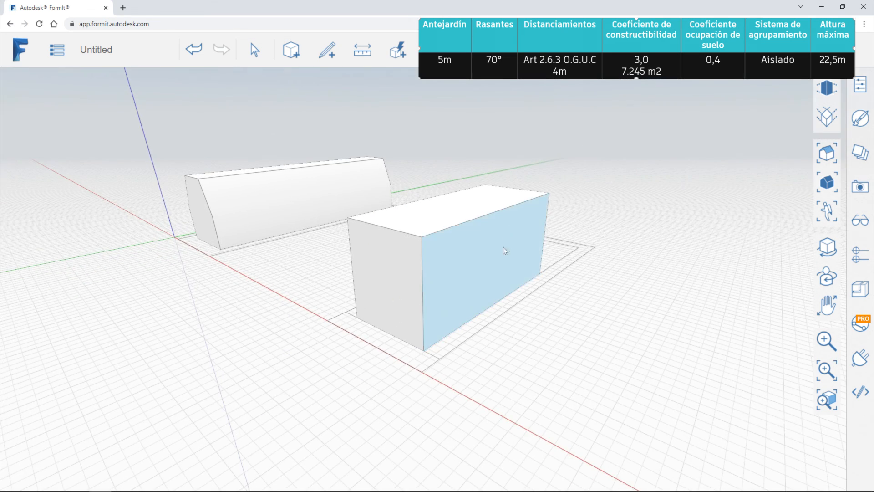
{"action": "mouse_move", "coordinate": [383, 311]}
{"action": "middle_mouse_down"}
{"action": "mouse_move", "coordinate": [457, 322]}
{"action": "mouse_move", "coordinate": [412, 325]}
{"action": "middle_mouse_up"}
{"action": "left_click", "coordinate": [326, 53]}
{"action": "left_click", "coordinate": [327, 86]}
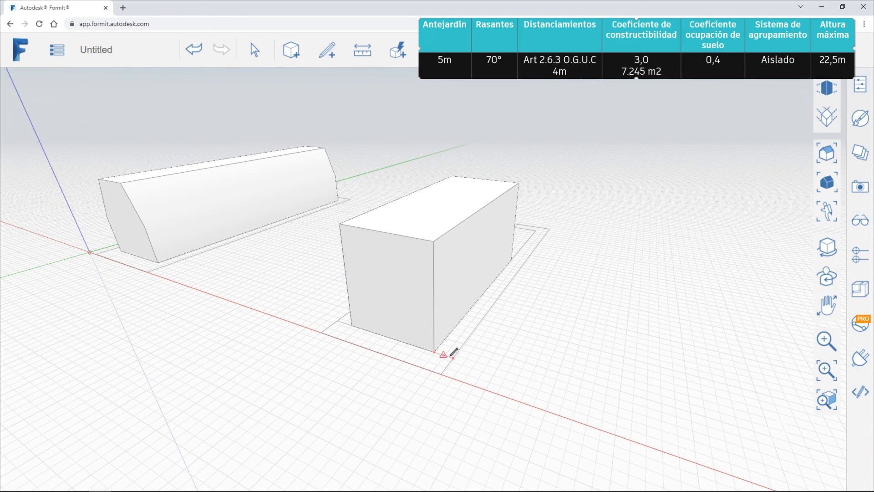
{"action": "left_click", "coordinate": [453, 358]}
{"action": "left_click", "coordinate": [457, 158]}
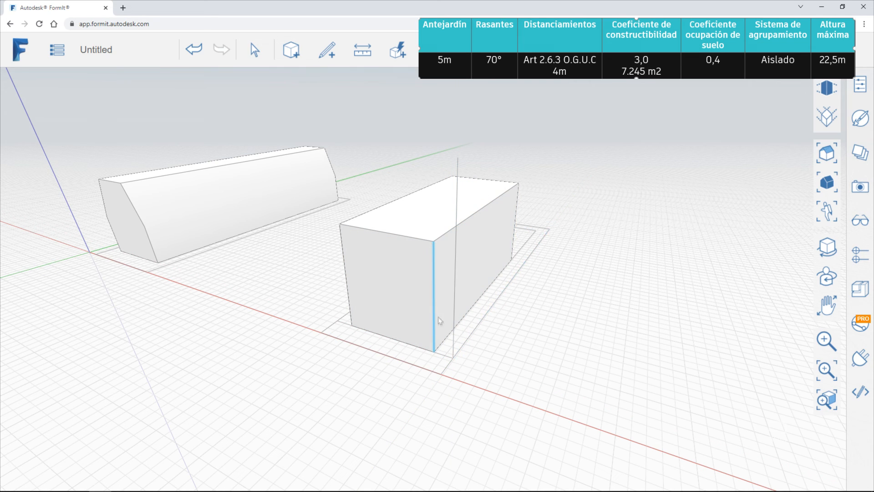
Step: Rotate the vertical line 20° toward the block about its base and move the block's top side edge onto it to slope that side
{"action": "middle_click_drag", "start_coordinate": [438, 317], "coordinate": [335, 371]}
{"action": "middle_click_drag", "start_coordinate": [379, 348], "coordinate": [449, 314]}
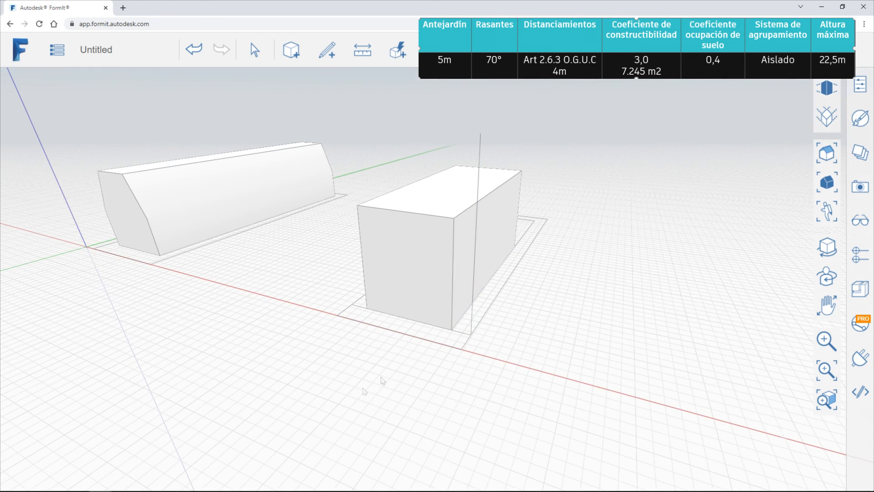
{"action": "middle_click_drag", "start_coordinate": [318, 350], "coordinate": [377, 332]}
{"action": "left_click", "coordinate": [483, 227]}
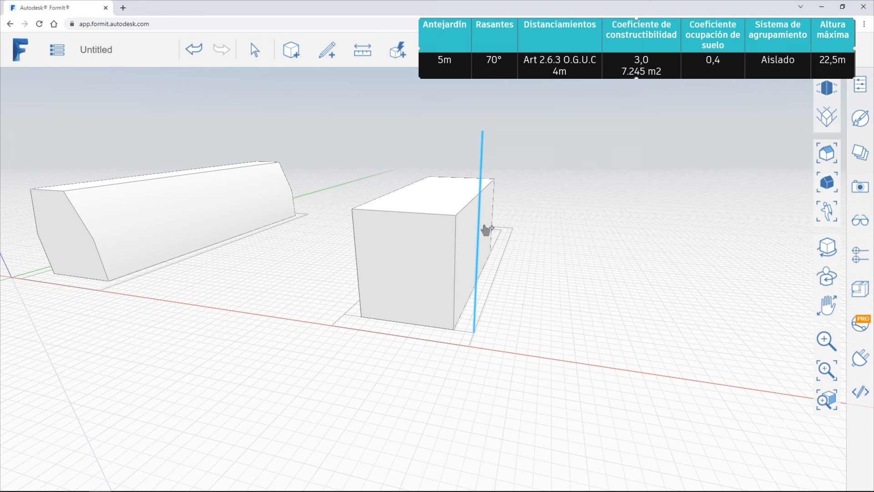
{"action": "right_click", "coordinate": [482, 228]}
{"action": "left_click", "coordinate": [531, 142]}
{"action": "left_click_drag", "start_coordinate": [477, 249], "coordinate": [453, 394]}
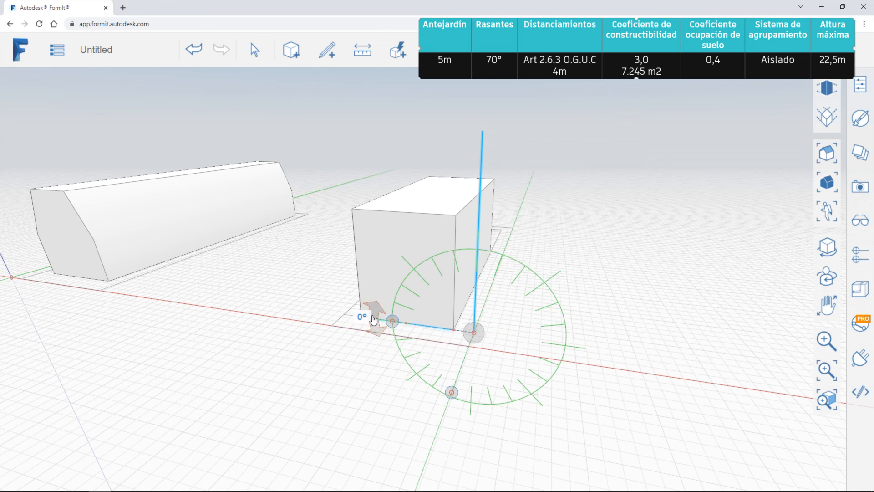
{"action": "left_click_drag", "start_coordinate": [376, 322], "coordinate": [381, 368]}
{"action": "left_click", "coordinate": [371, 345]}
{"action": "type", "text": "20"}
{"action": "left_click", "coordinate": [342, 394]}
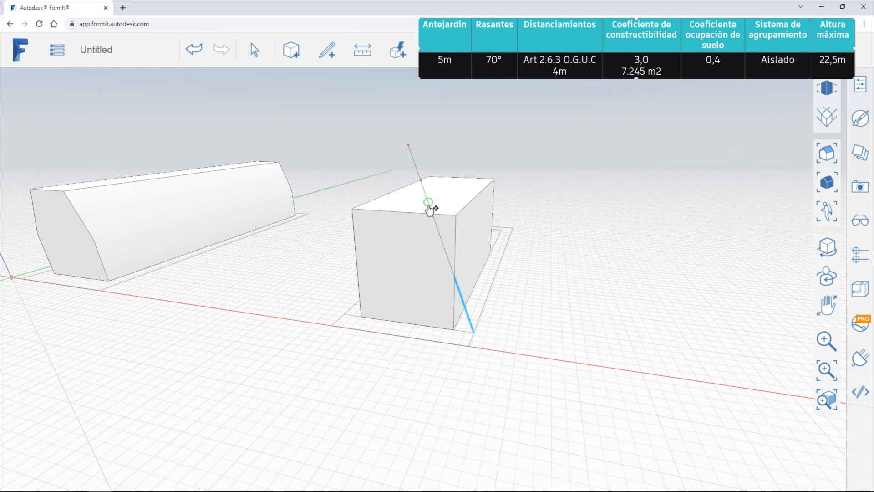
{"action": "left_click_drag", "start_coordinate": [456, 216], "coordinate": [513, 170]}
Step: Draw a second vertical line where the front setback line meets the plot's side boundary nearer the first volume
{"action": "left_click", "coordinate": [331, 54]}
{"action": "left_click", "coordinate": [333, 75]}
{"action": "right_click_drag", "start_coordinate": [382, 314], "coordinate": [467, 306]}
{"action": "left_click", "coordinate": [334, 329]}
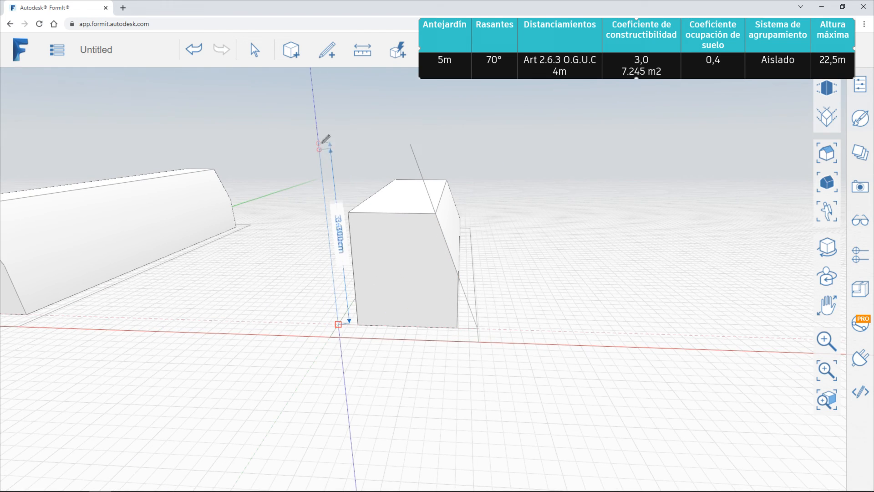
{"action": "left_click", "coordinate": [318, 137]}
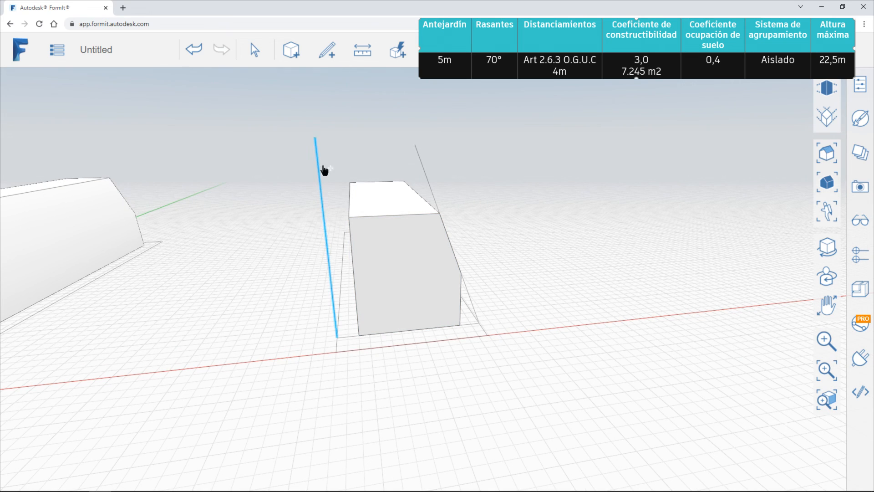
Step: Rotate the second vertical line -20° about its base and move the block's other top side edge onto it to slope that side
{"action": "right_click", "coordinate": [322, 184]}
{"action": "left_click", "coordinate": [368, 118]}
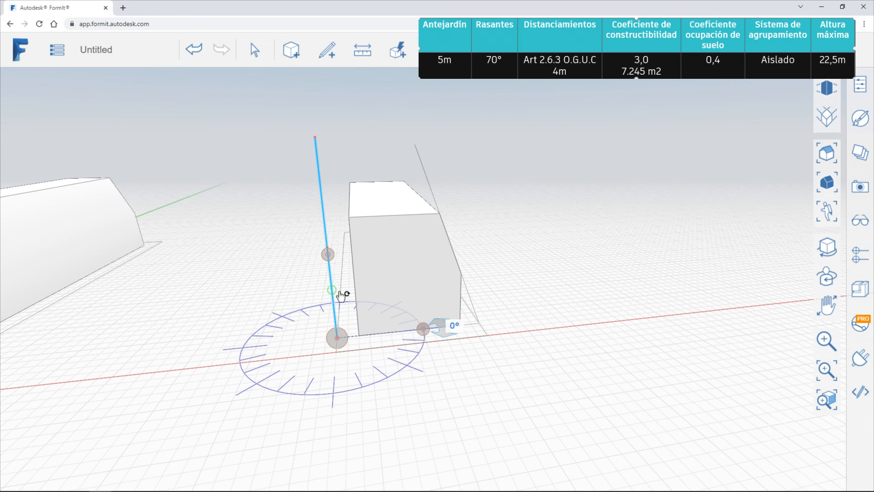
{"action": "left_click", "coordinate": [328, 258]}
{"action": "left_click", "coordinate": [346, 417]}
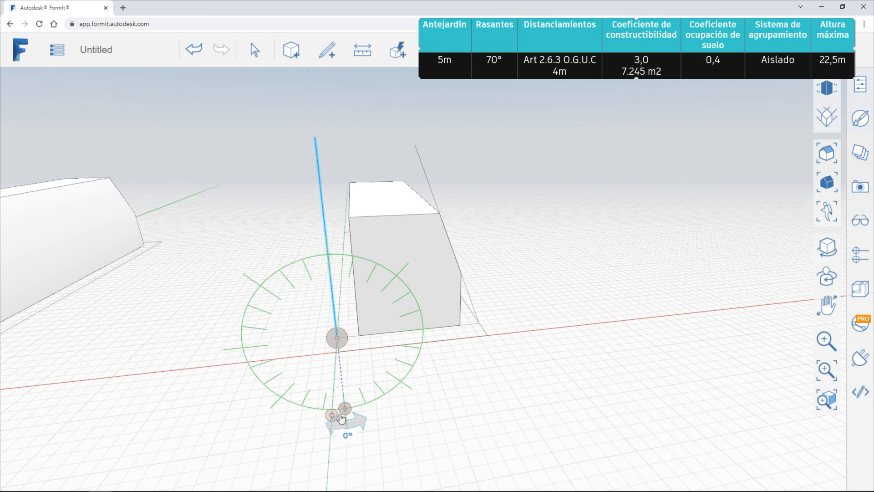
{"action": "left_click_drag", "start_coordinate": [344, 433], "coordinate": [323, 428]}
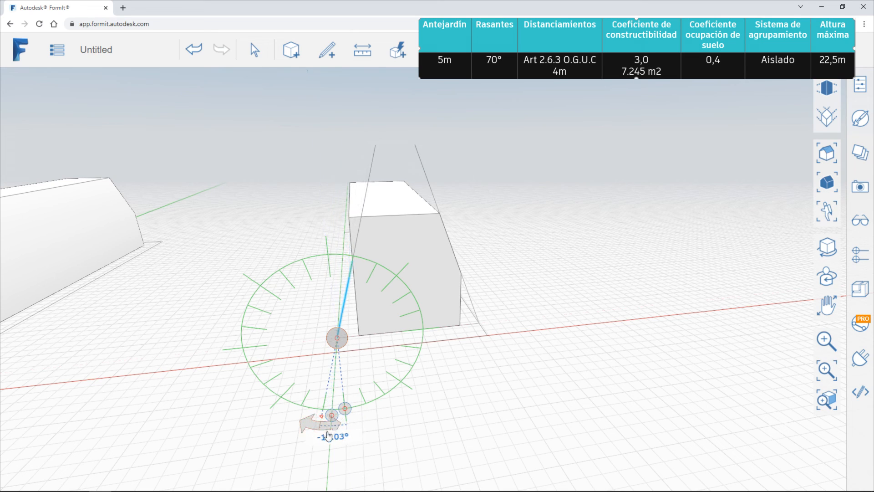
{"action": "left_click", "coordinate": [332, 433]}
{"action": "type", "text": "-20"}
{"action": "key", "text": "Return"}
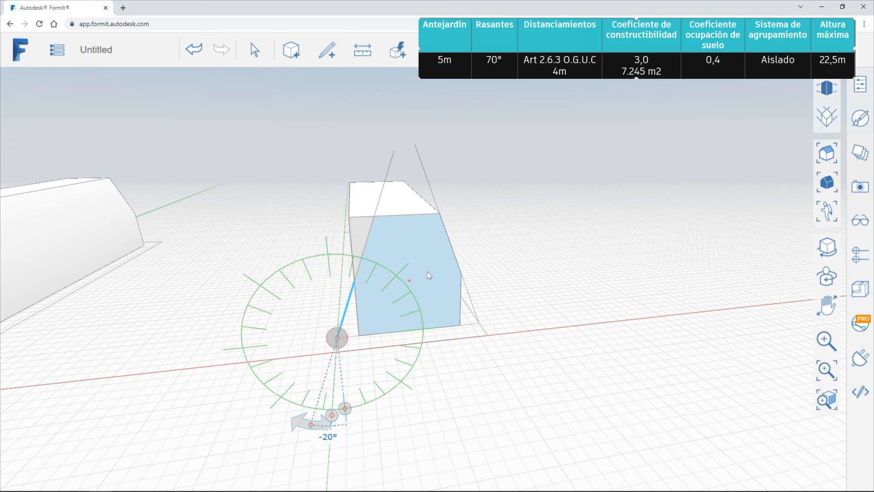
{"action": "left_click_drag", "start_coordinate": [359, 238], "coordinate": [350, 183]}
Step: Delete both inclined guide lines and the leftover line segments beside the new block
{"action": "right_click_drag", "start_coordinate": [528, 275], "coordinate": [406, 290]}
{"action": "left_click", "coordinate": [396, 193]}
{"action": "key", "text": "Delete"}
{"action": "left_click", "coordinate": [433, 170]}
{"action": "key", "text": "Delete"}
{"action": "left_click", "coordinate": [376, 290]}
{"action": "key", "text": "Delete"}
{"action": "left_click", "coordinate": [479, 314]}
{"action": "key", "text": "Delete"}
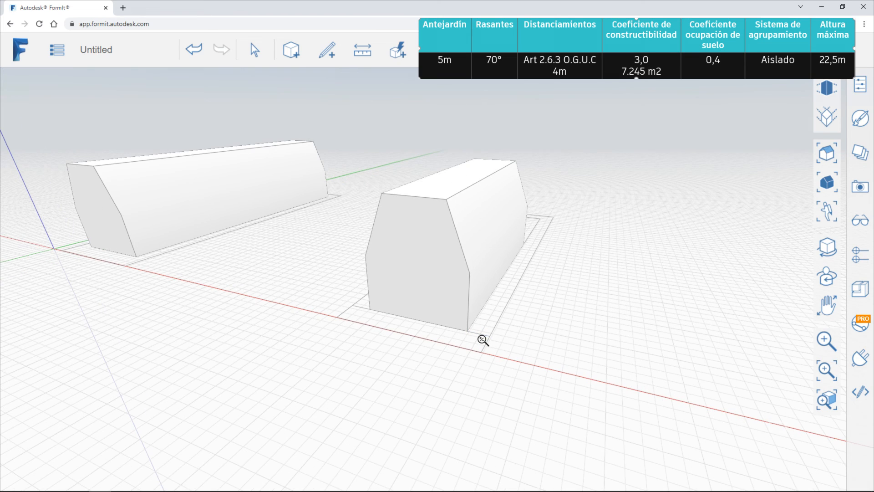
Step: Undo the last change and delete the leftover line segment at the block's front corner nearer the first volume
{"action": "left_click", "coordinate": [377, 327]}
{"action": "key", "text": "ctrl+z"}
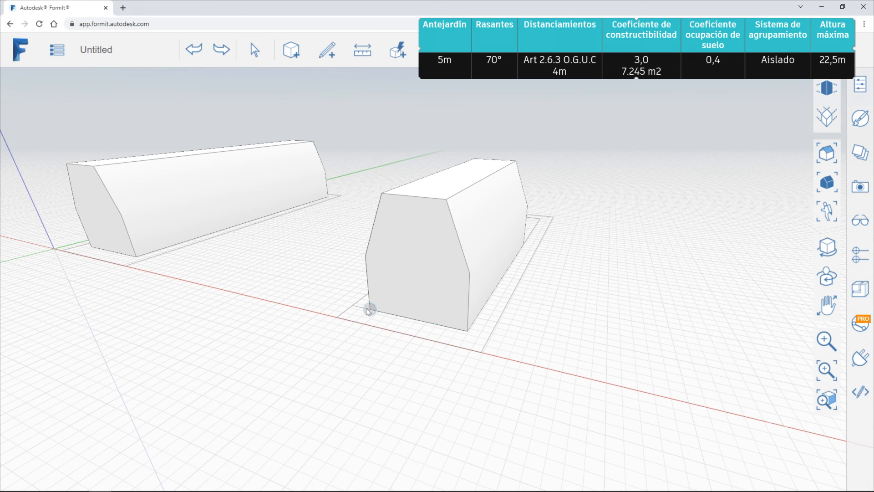
{"action": "scroll", "coordinate": [365, 314], "scroll_direction": "up", "scroll_amount": 5}
{"action": "key", "text": "Delete"}
{"action": "scroll", "coordinate": [348, 363], "scroll_direction": "down", "scroll_amount": 5}
{"action": "right_click_drag", "start_coordinate": [351, 364], "coordinate": [423, 335]}
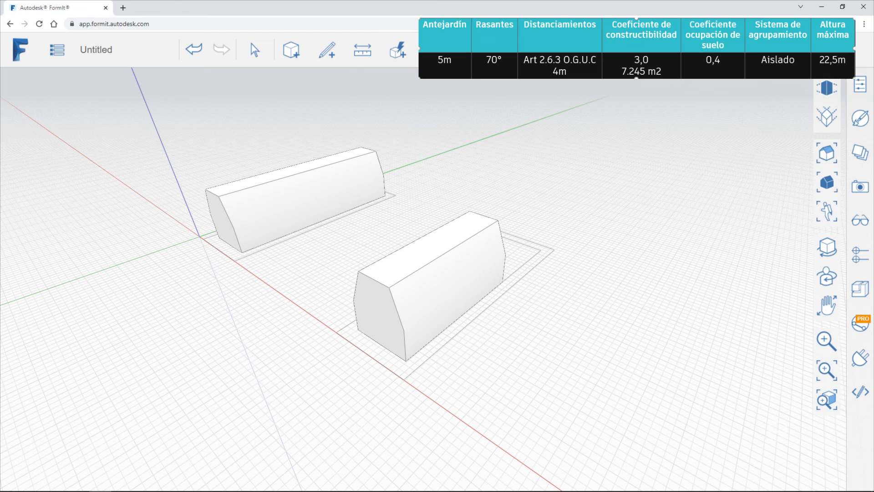
Step: Switch to the Calculator, multiply the plot area of 2415 by the constructibility coefficient 3, and return to FormIt
{"action": "right_click_drag", "start_coordinate": [444, 254], "coordinate": [383, 306]}
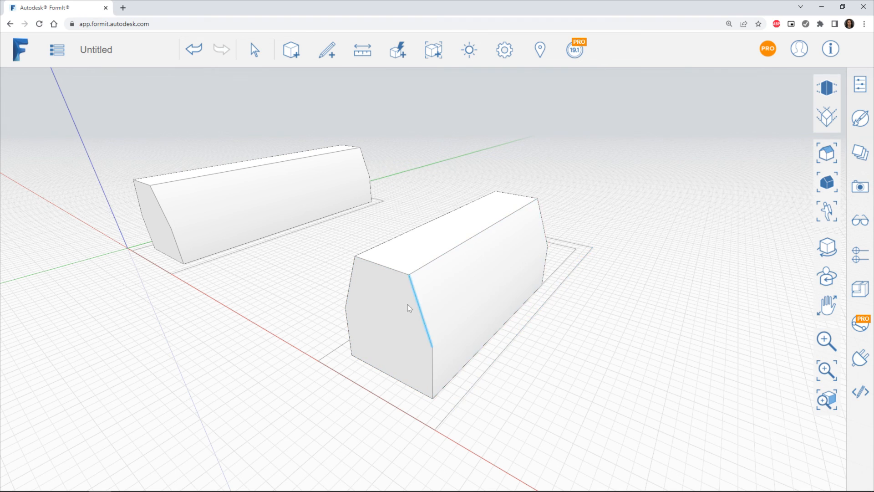
{"action": "scroll", "coordinate": [415, 319], "scroll_direction": "up", "scroll_amount": 5}
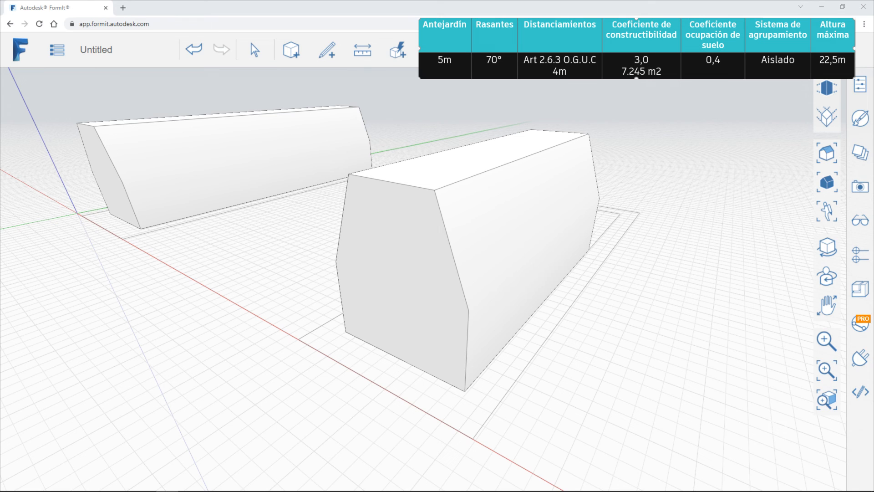
{"action": "key", "text": "super"}
{"action": "type", "text": "cal"}
{"action": "key", "text": "Return"}
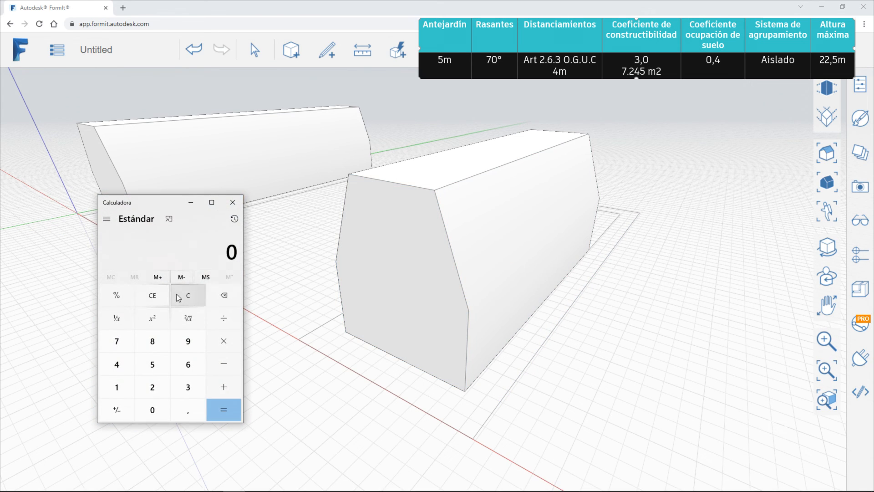
{"action": "type", "text": "2415"}
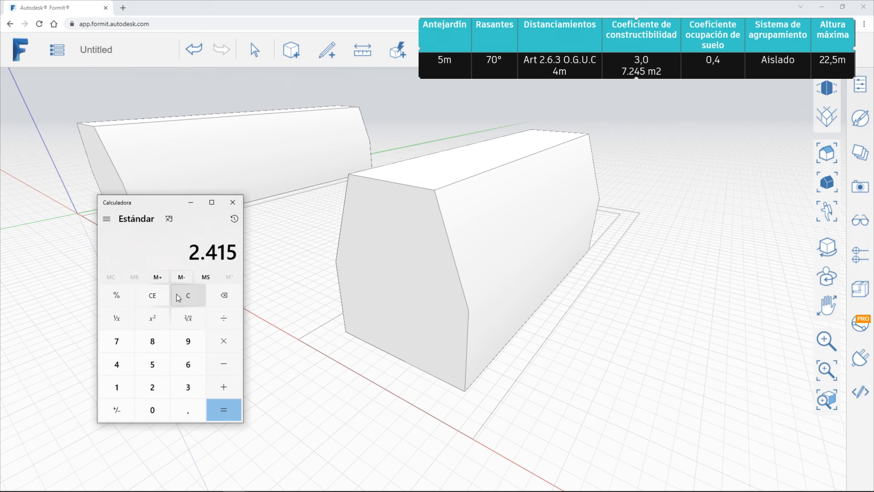
{"action": "type", "text": "*3"}
{"action": "key", "text": "Return"}
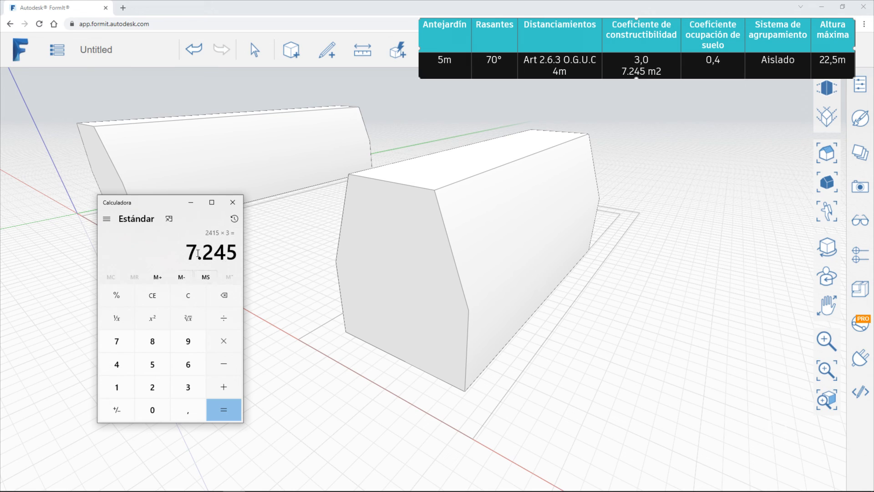
{"action": "left_click_drag", "start_coordinate": [190, 253], "coordinate": [235, 252]}
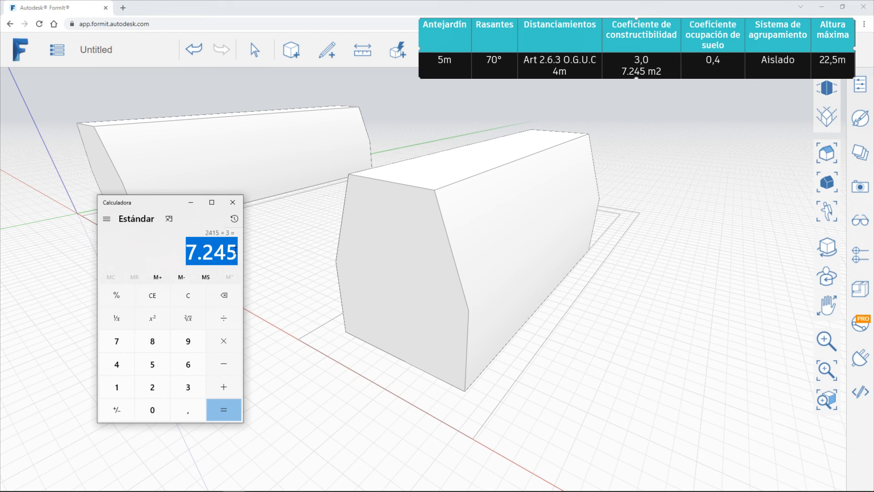
{"action": "left_click", "coordinate": [190, 202]}
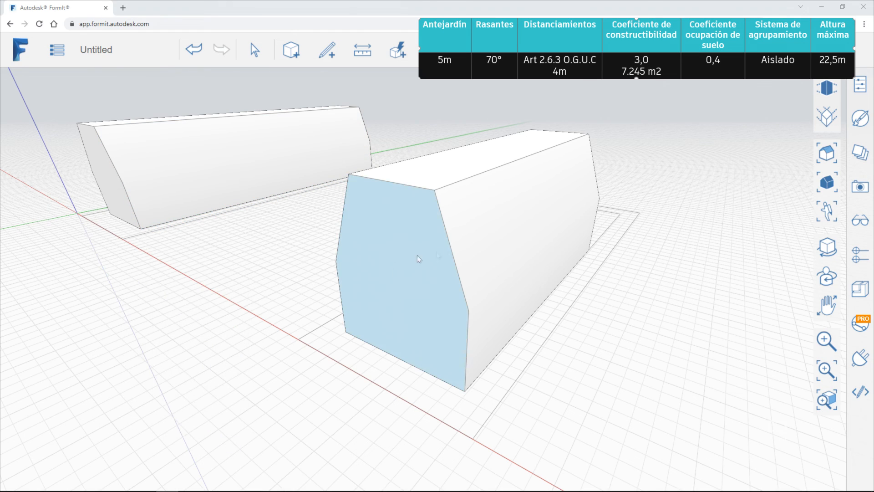
Step: Add 10 levels to the model with a distance of 3 m between them
{"action": "left_click", "coordinate": [486, 323]}
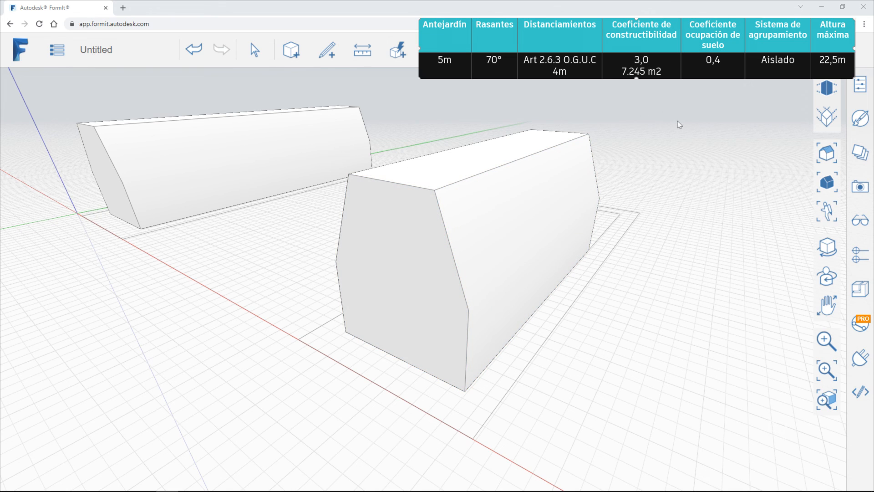
{"action": "left_click", "coordinate": [859, 254]}
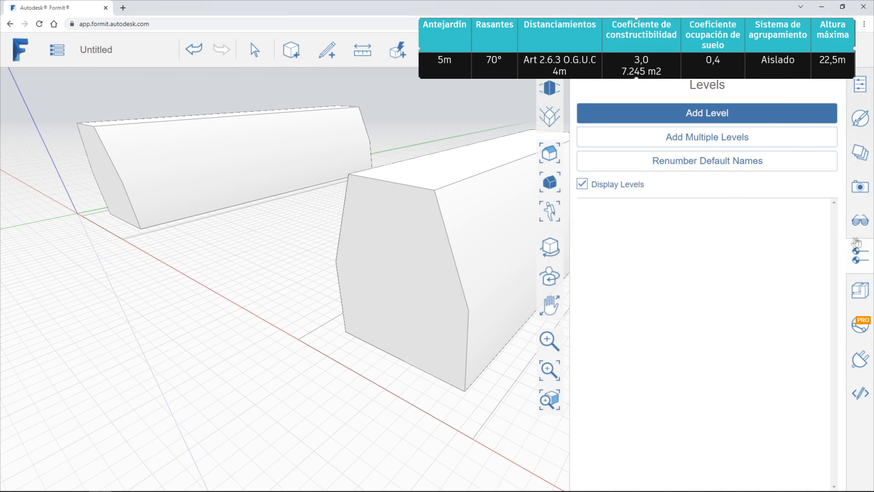
{"action": "left_click", "coordinate": [845, 256]}
{"action": "left_click", "coordinate": [846, 255]}
{"action": "left_click", "coordinate": [713, 142]}
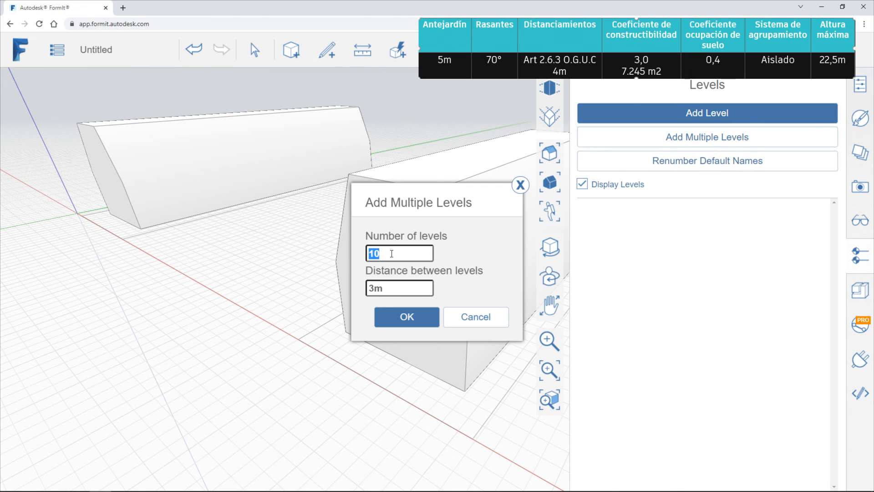
{"action": "left_click", "coordinate": [394, 286]}
{"action": "left_click_drag", "start_coordinate": [376, 286], "coordinate": [366, 288]}
{"action": "left_click_drag", "start_coordinate": [383, 254], "coordinate": [344, 255]}
{"action": "left_click", "coordinate": [380, 289]}
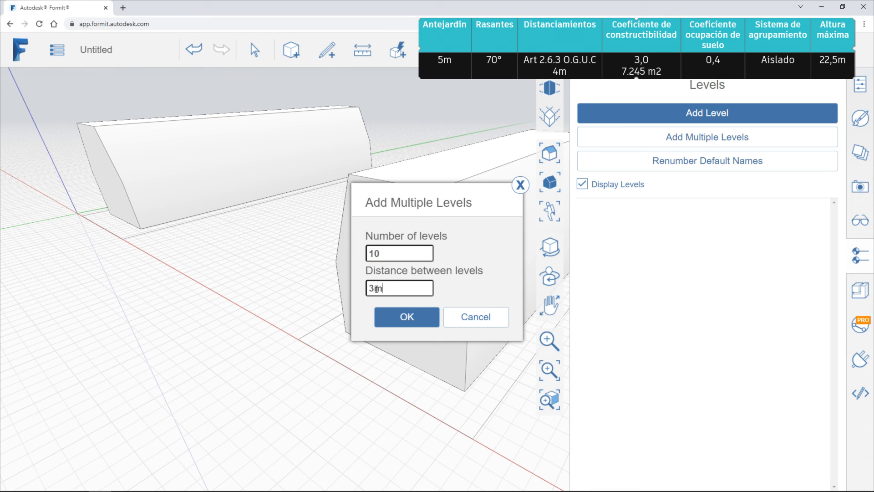
{"action": "left_click", "coordinate": [409, 321]}
{"action": "scroll", "coordinate": [464, 273], "scroll_direction": "down", "scroll_amount": 3}
{"action": "middle_click_drag", "start_coordinate": [464, 273], "coordinate": [392, 280]}
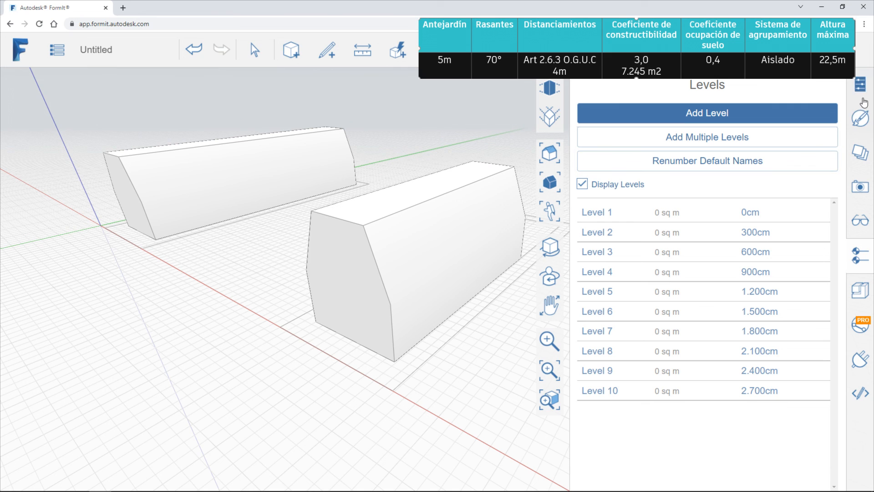
{"action": "left_click", "coordinate": [861, 255]}
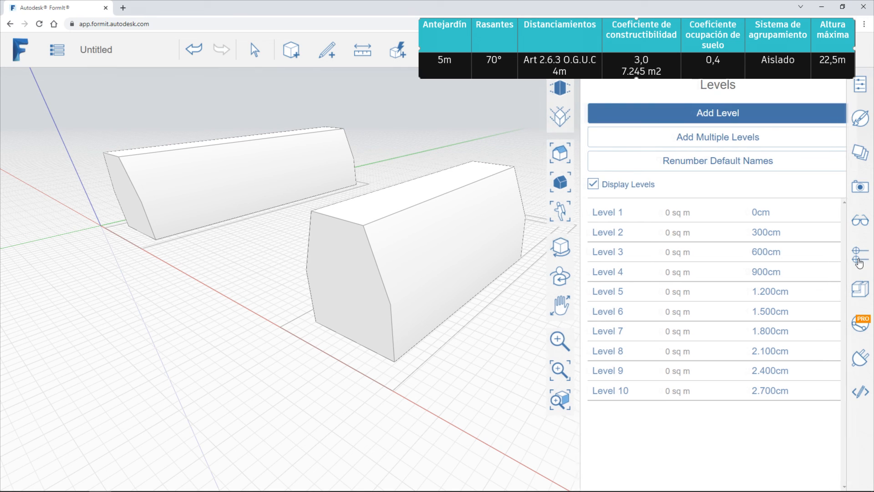
Step: Select only the second block's solid body, without the plot lines, and enable levels on it
{"action": "middle_click_drag", "start_coordinate": [582, 190], "coordinate": [364, 313]}
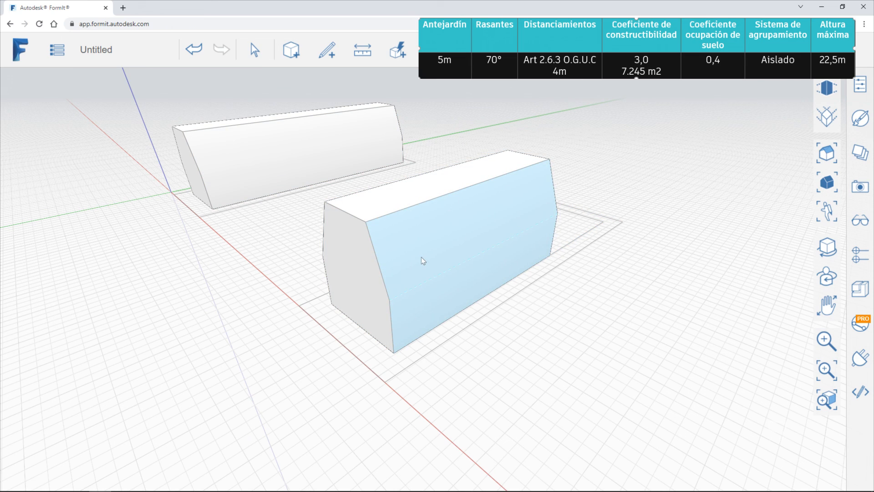
{"action": "double_click", "coordinate": [406, 235]}
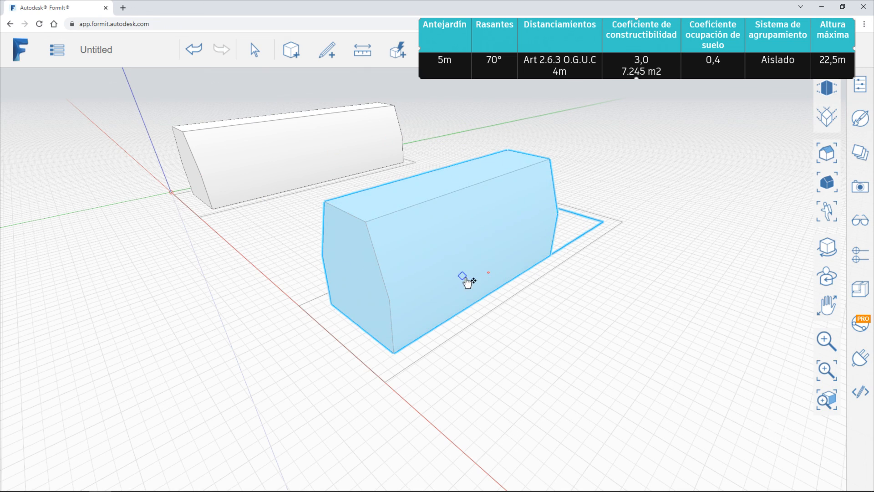
{"action": "key", "text": "Escape"}
{"action": "double_click", "coordinate": [368, 270]}
{"action": "right_click_drag", "start_coordinate": [465, 327], "coordinate": [329, 327]}
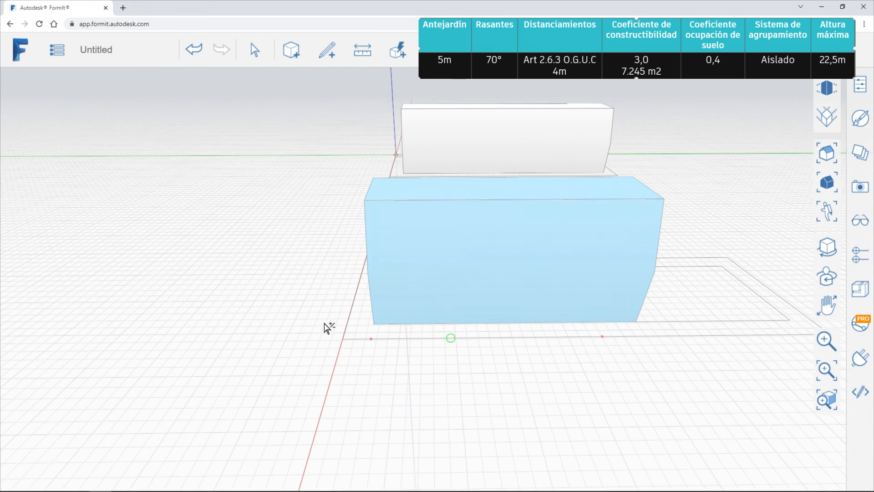
{"action": "scroll", "coordinate": [357, 305], "scroll_direction": "down", "scroll_amount": 3}
{"action": "right_click_drag", "start_coordinate": [466, 306], "coordinate": [418, 273]}
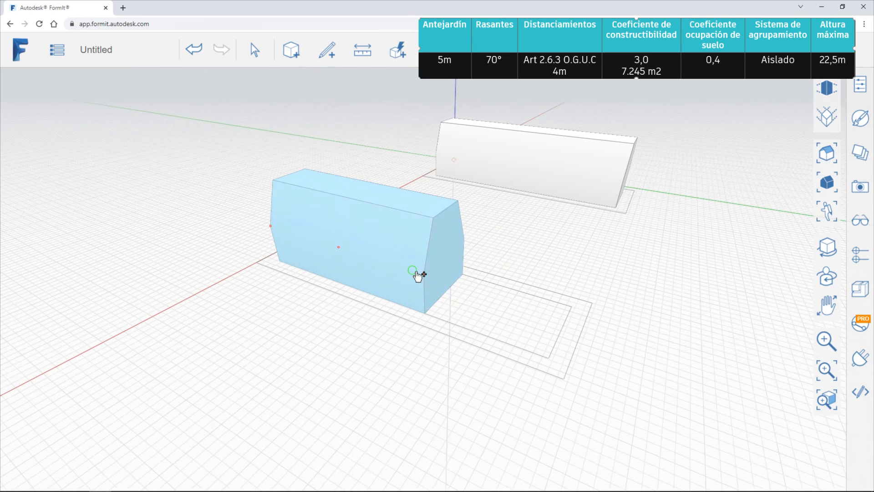
{"action": "double_click", "coordinate": [397, 239]}
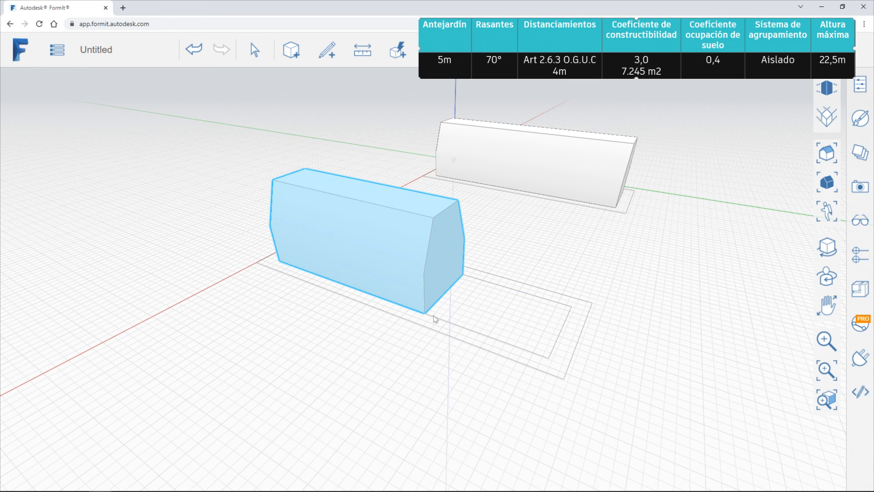
{"action": "middle_click_drag", "start_coordinate": [337, 329], "coordinate": [547, 258]}
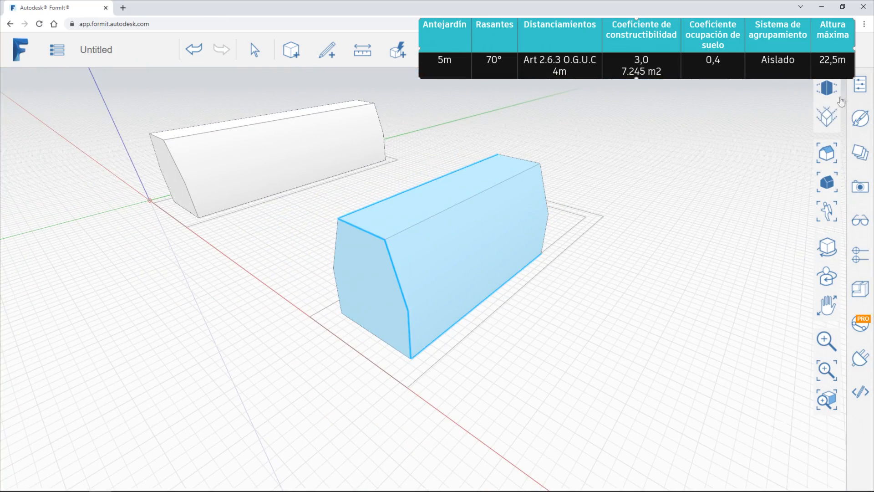
{"action": "left_click", "coordinate": [859, 86]}
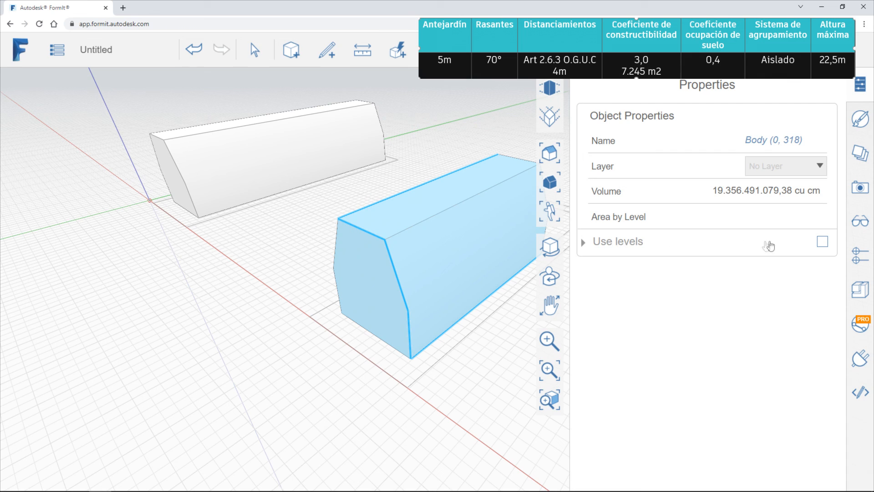
{"action": "left_click", "coordinate": [822, 242]}
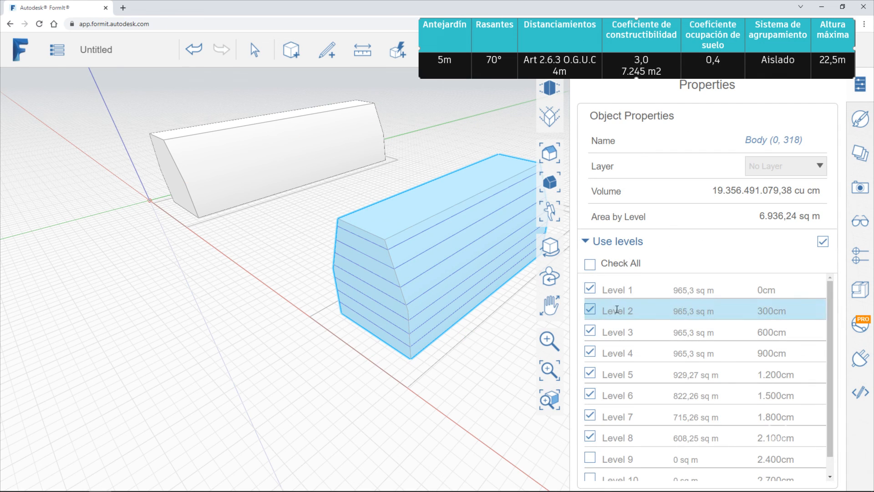
{"action": "scroll", "coordinate": [608, 314], "scroll_direction": "down", "scroll_amount": 1}
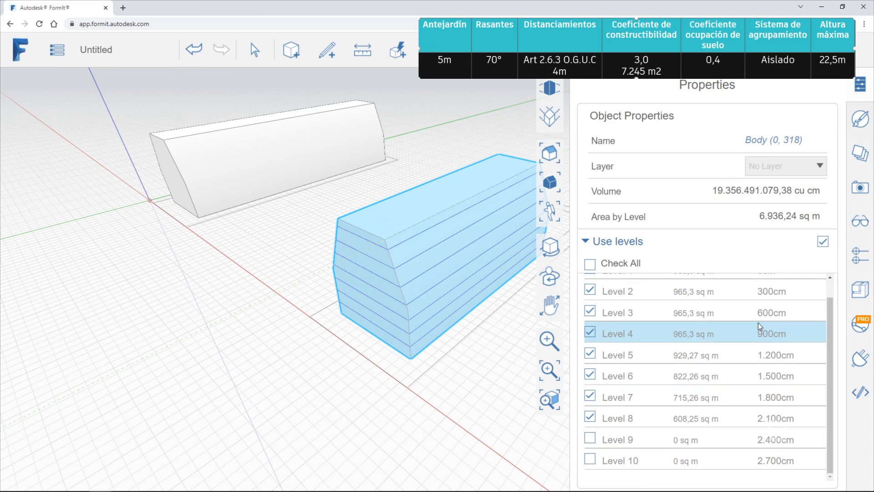
Step: Delete Level 9 and Level 10 from the model's levels and reopen the block's object properties
{"action": "left_click", "coordinate": [857, 261]}
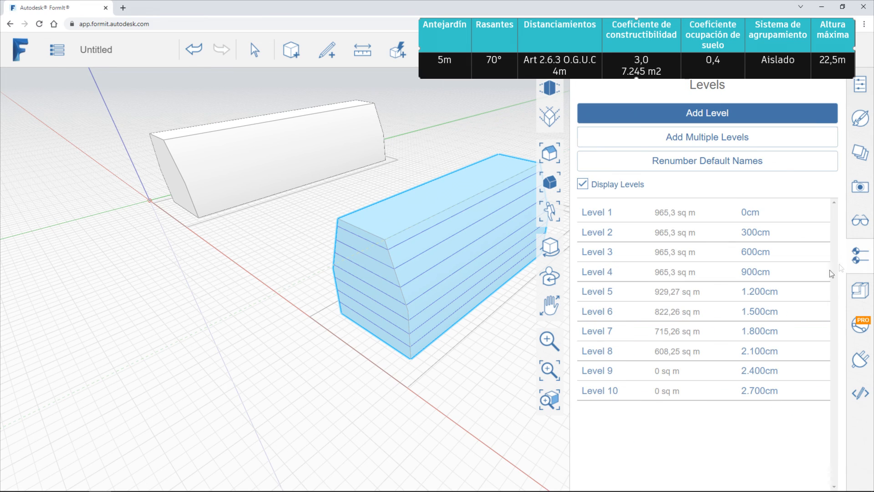
{"action": "left_click", "coordinate": [815, 372]}
{"action": "left_click", "coordinate": [815, 371]}
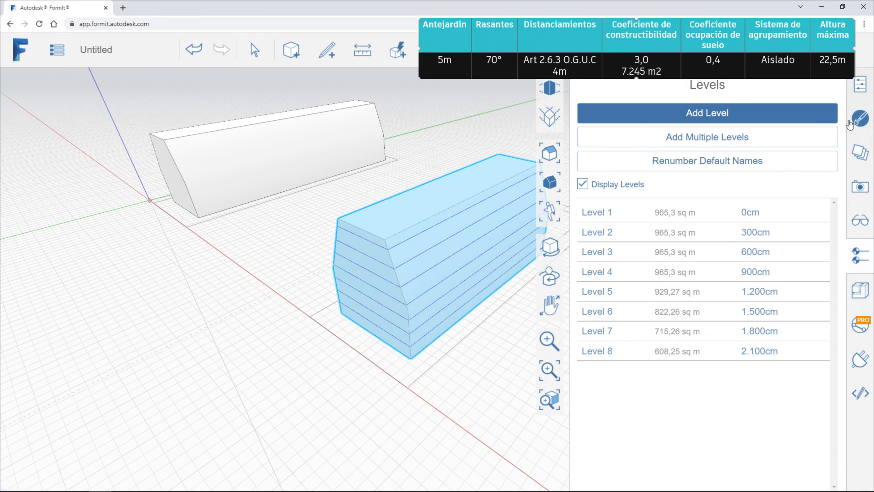
{"action": "left_click", "coordinate": [861, 84]}
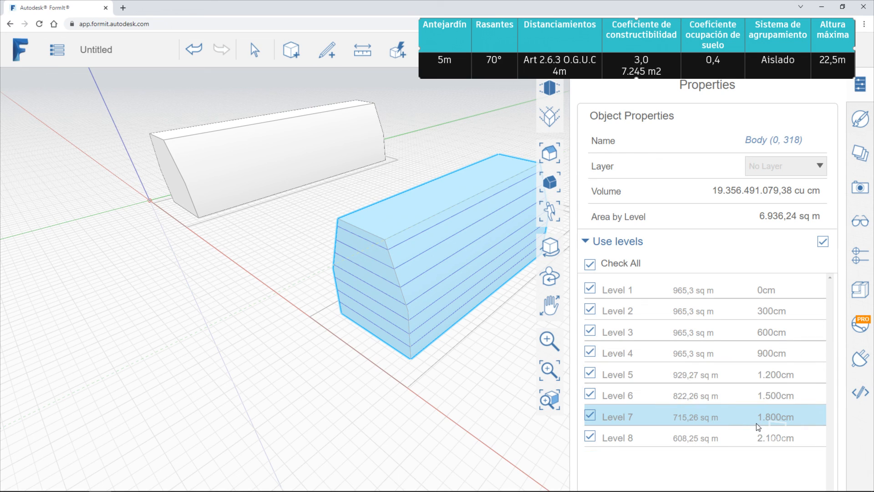
Step: Reselect the second block's whole body and examine its floor divisions and area by level from several sides
{"action": "middle_click_drag", "start_coordinate": [424, 357], "coordinate": [319, 359]}
{"action": "right_click", "coordinate": [415, 359]}
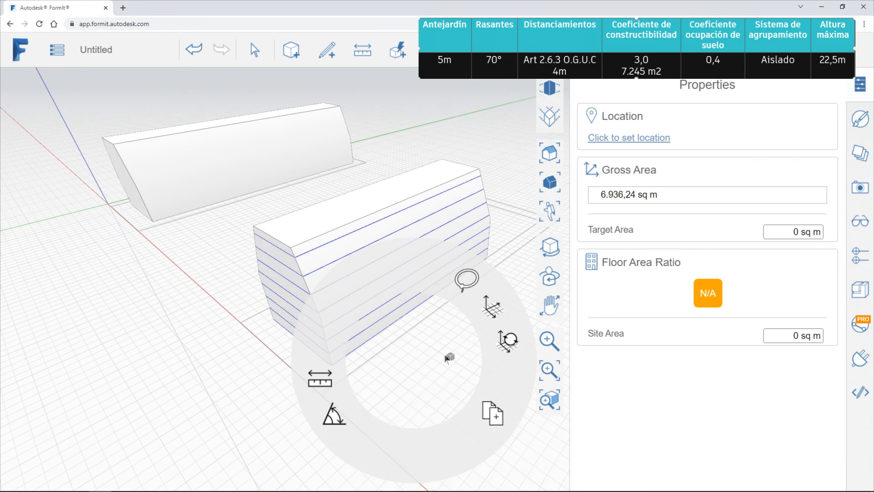
{"action": "right_click_drag", "start_coordinate": [446, 356], "coordinate": [420, 366]}
{"action": "double_click", "coordinate": [400, 196]}
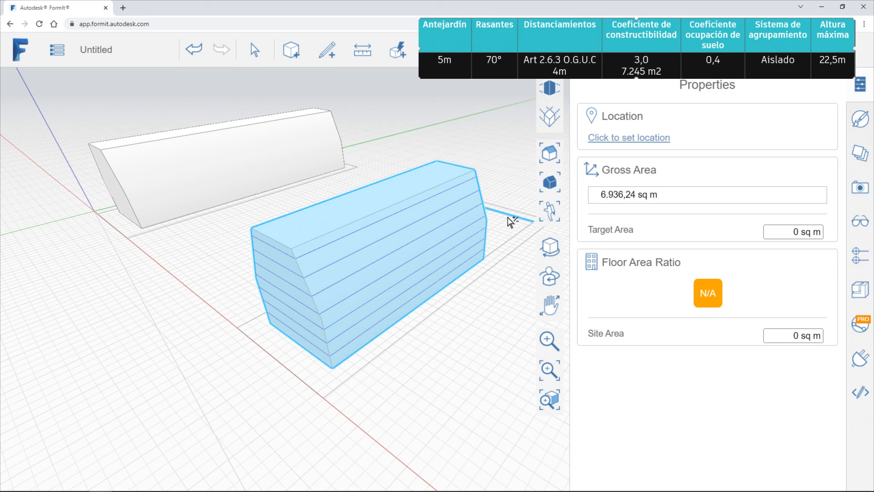
{"action": "right_click_drag", "start_coordinate": [512, 270], "coordinate": [234, 285]}
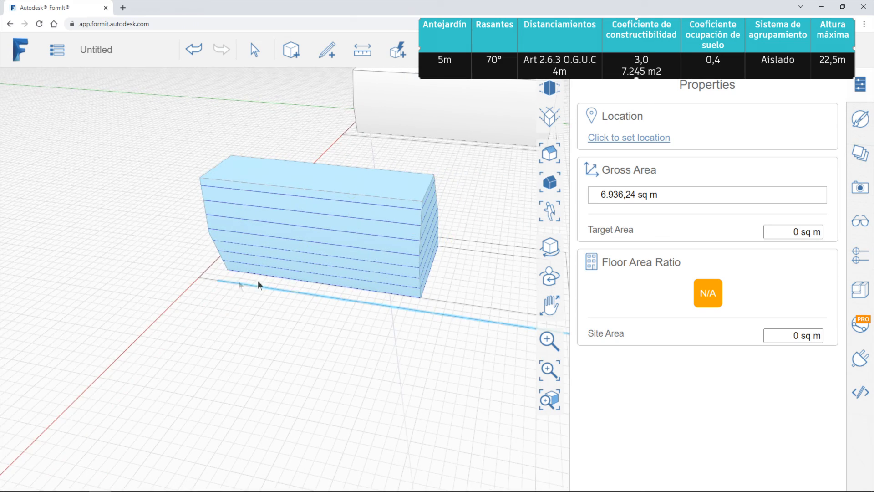
{"action": "scroll", "coordinate": [275, 307], "scroll_direction": "up", "scroll_amount": 3}
{"action": "scroll", "coordinate": [387, 255], "scroll_direction": "up", "scroll_amount": 5}
{"action": "scroll", "coordinate": [381, 267], "scroll_direction": "down", "scroll_amount": 10}
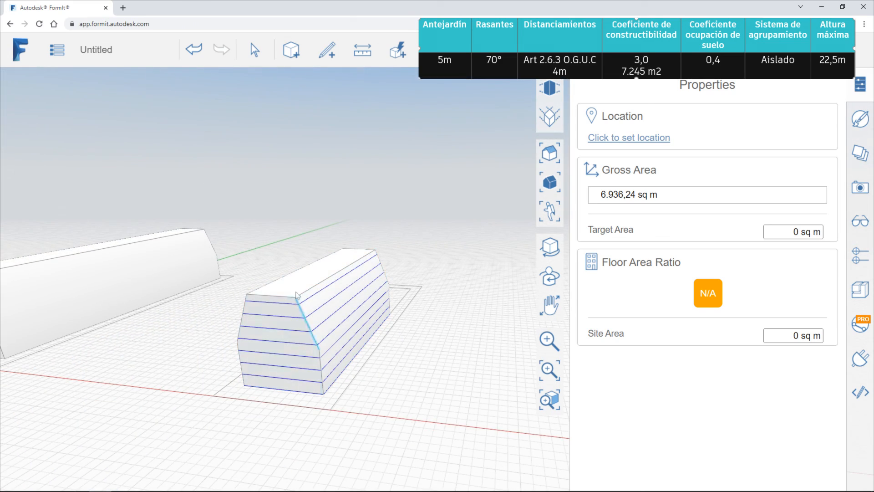
{"action": "double_click", "coordinate": [300, 280]}
{"action": "right_click_drag", "start_coordinate": [443, 313], "coordinate": [318, 295]}
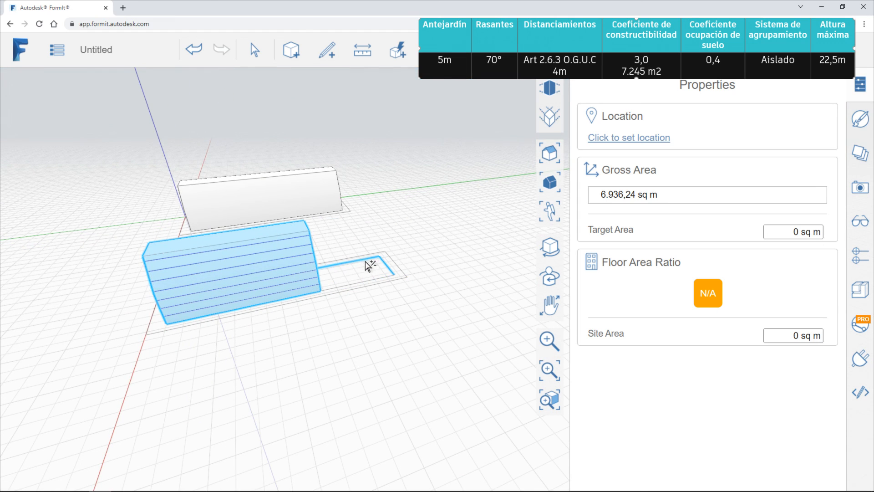
{"action": "right_click_drag", "start_coordinate": [249, 346], "coordinate": [279, 369]}
{"action": "scroll", "coordinate": [282, 371], "scroll_direction": "up", "scroll_amount": 8}
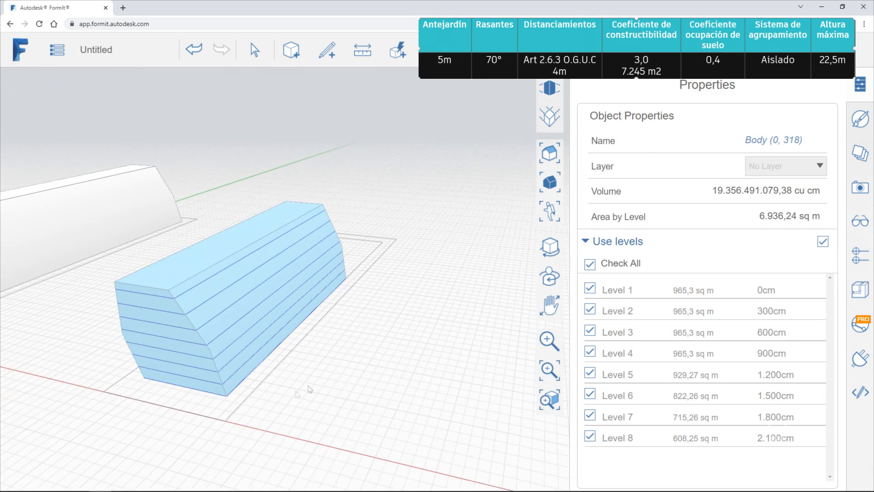
{"action": "right_click_drag", "start_coordinate": [419, 373], "coordinate": [308, 385]}
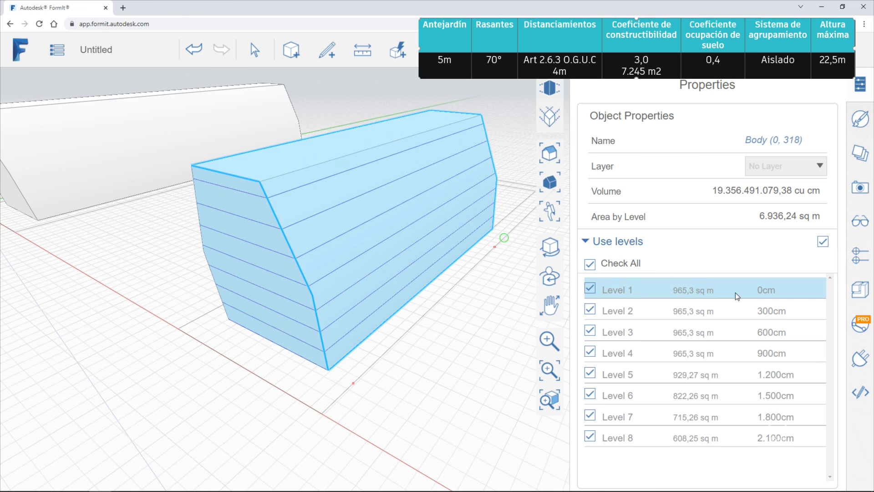
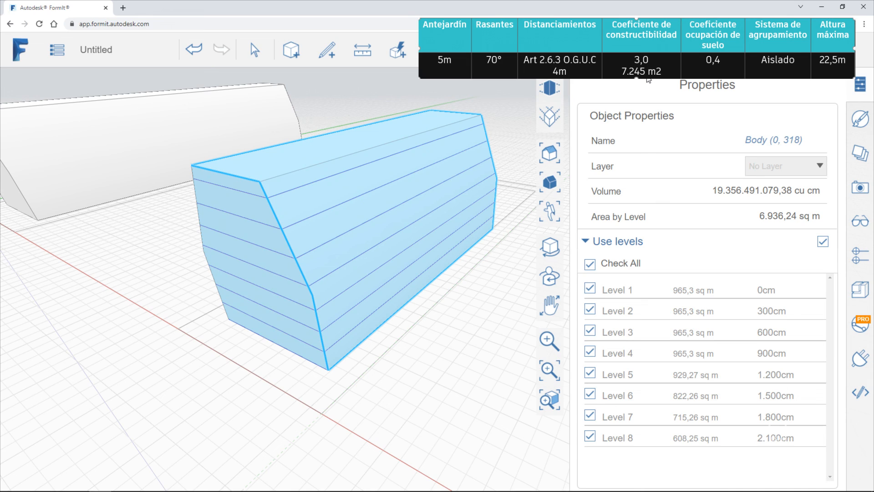
Step: Deselect the block and check the area of its top face alone
{"action": "key", "text": "Escape"}
{"action": "left_click", "coordinate": [322, 147]}
{"action": "left_click_drag", "start_coordinate": [292, 172], "coordinate": [263, 204]}
{"action": "key", "text": "Escape"}
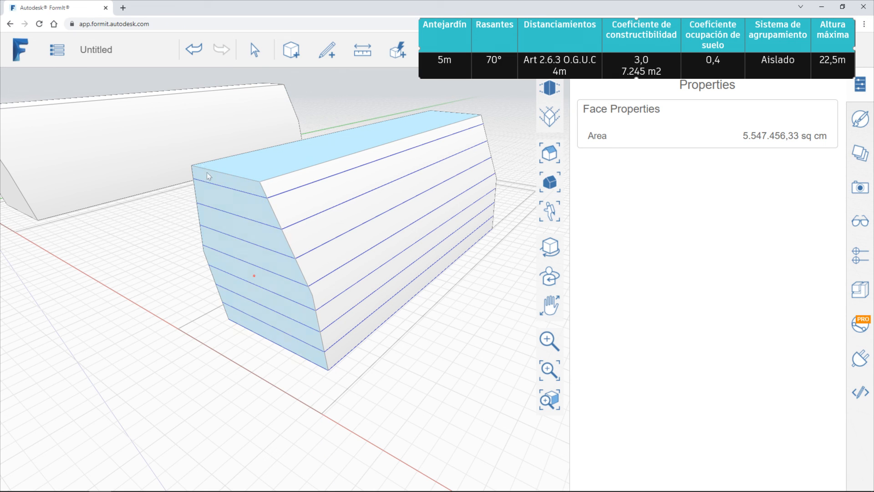
Step: Select the full block body again without the plot lines and compare its area by level with the constructible maximum
{"action": "double_click", "coordinate": [377, 133]}
{"action": "scroll", "coordinate": [293, 228], "scroll_direction": "down", "scroll_amount": 3}
{"action": "right_click_drag", "start_coordinate": [448, 239], "coordinate": [433, 258]}
{"action": "middle_click_drag", "start_coordinate": [433, 258], "coordinate": [210, 295]}
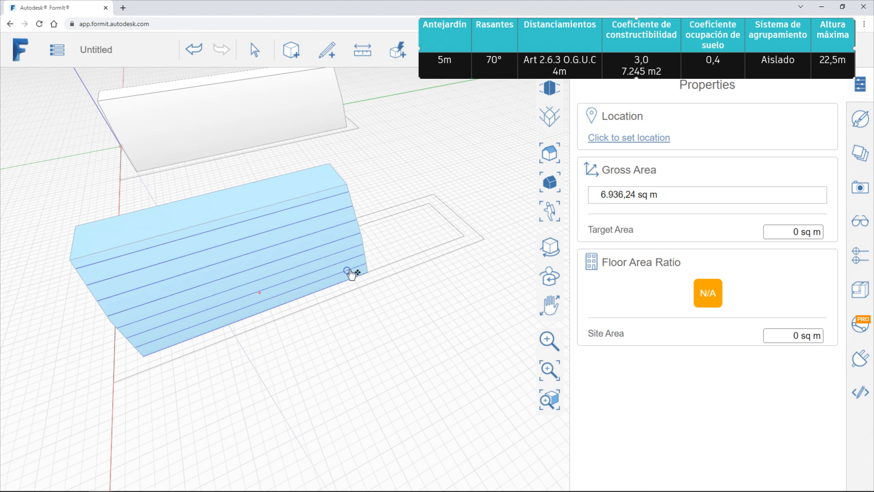
{"action": "key", "text": "Escape"}
{"action": "key", "text": "Escape"}
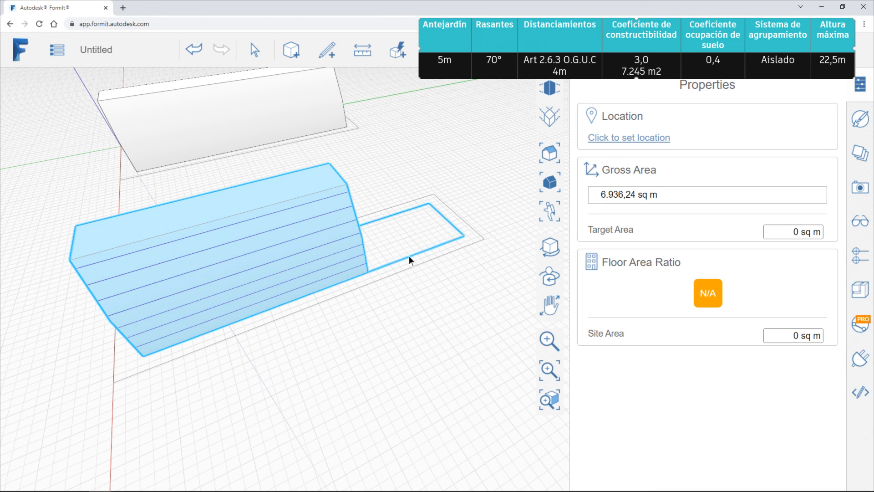
{"action": "left_click", "coordinate": [419, 211]}
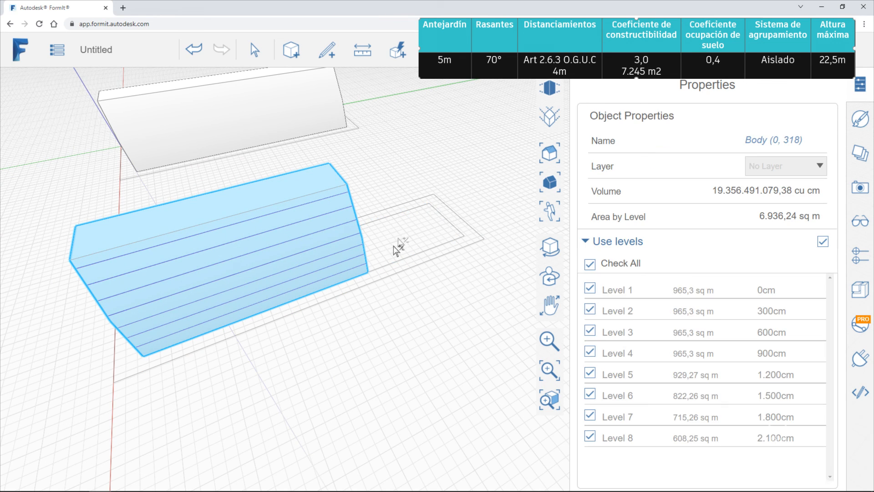
{"action": "scroll", "coordinate": [292, 350], "scroll_direction": "up", "scroll_amount": 3}
{"action": "scroll", "coordinate": [229, 377], "scroll_direction": "down", "scroll_amount": 3}
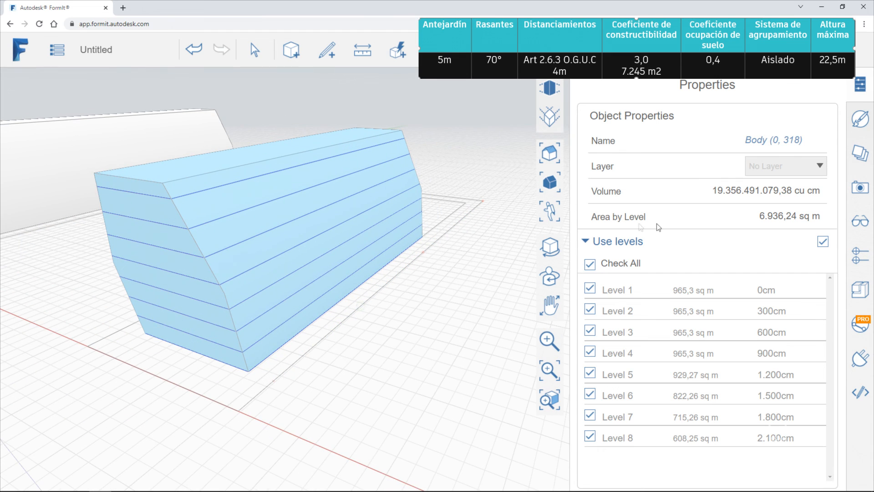
{"action": "left_click", "coordinate": [768, 219]}
{"action": "left_click", "coordinate": [771, 217]}
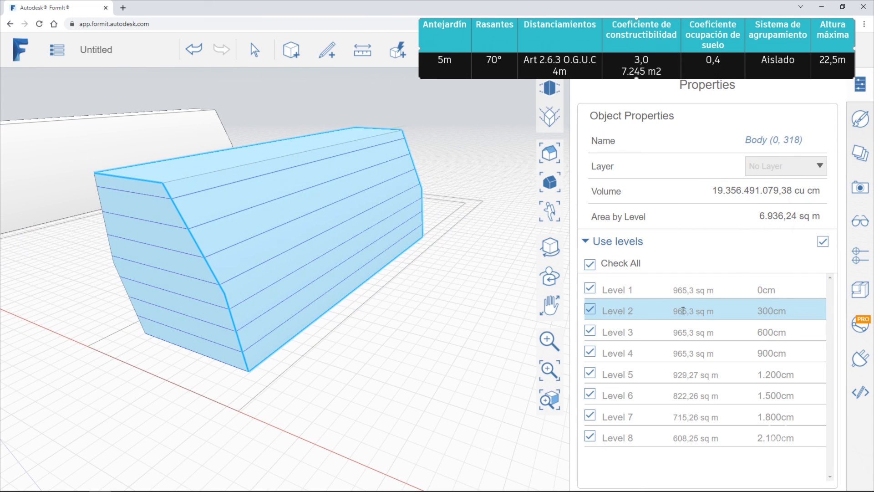
{"action": "scroll", "coordinate": [240, 391], "scroll_direction": "down", "scroll_amount": 2}
{"action": "middle_click_drag", "start_coordinate": [240, 390], "coordinate": [351, 399]}
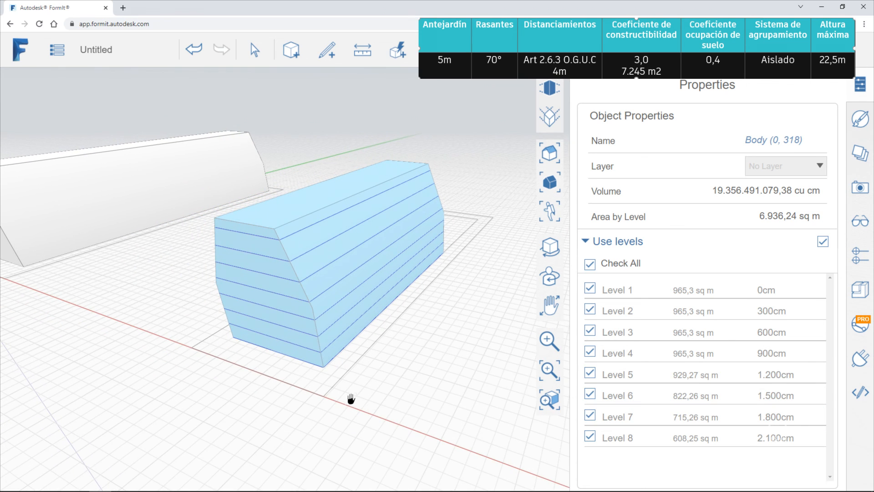
{"action": "scroll", "coordinate": [352, 365], "scroll_direction": "up", "scroll_amount": 5}
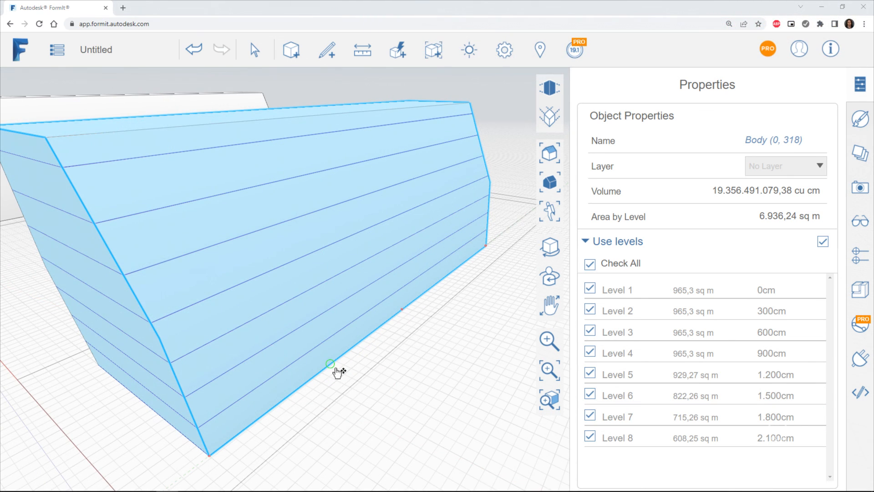
{"action": "scroll", "coordinate": [318, 361], "scroll_direction": "down", "scroll_amount": 5}
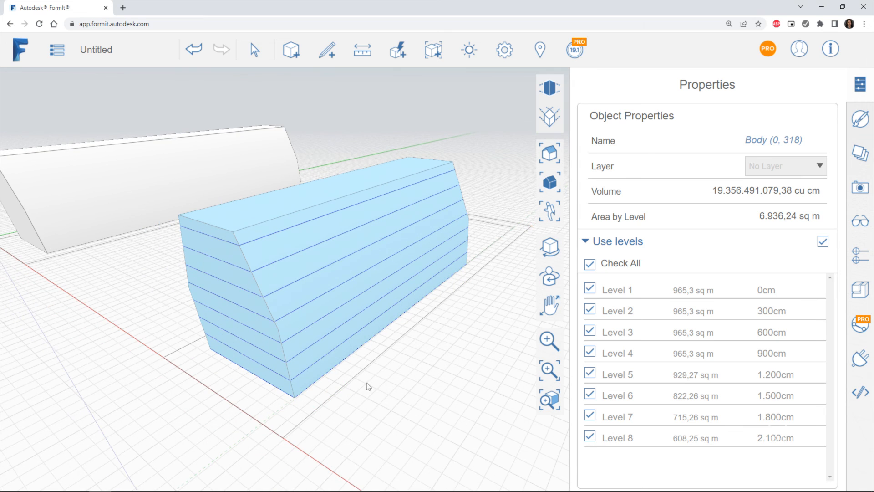
Step: Deselect the second block and hide the properties to get a clear view of both volumes
{"action": "middle_click_drag", "start_coordinate": [315, 398], "coordinate": [337, 401]}
{"action": "left_click", "coordinate": [409, 395]}
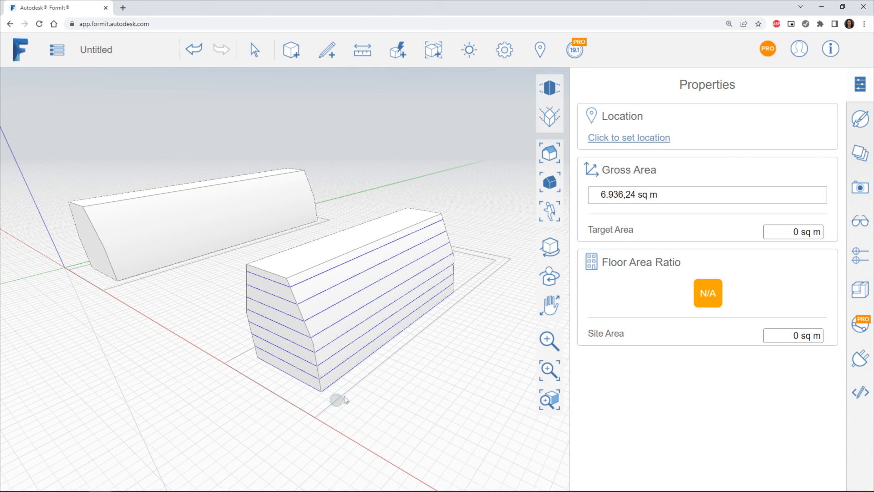
{"action": "left_click", "coordinate": [860, 87]}
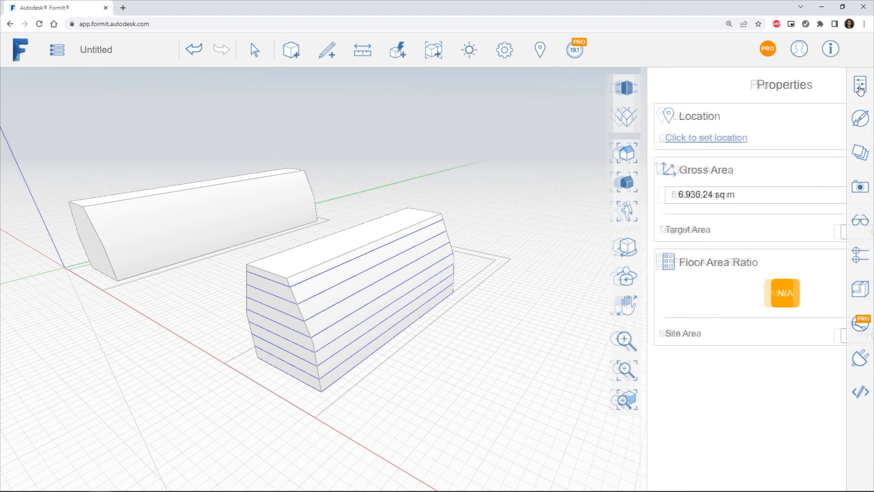
{"action": "middle_click_drag", "start_coordinate": [376, 304], "coordinate": [374, 361]}
{"action": "middle_click_drag", "start_coordinate": [556, 280], "coordinate": [515, 297]}
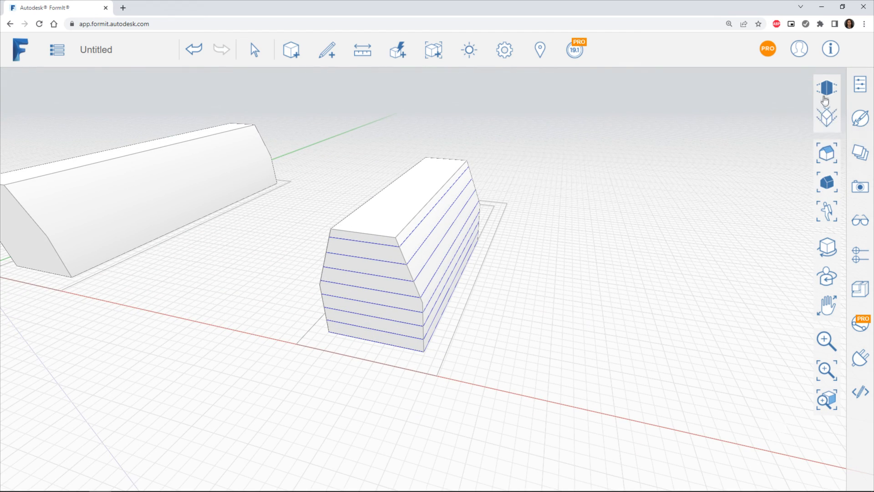
Step: Switch the view to orthographic projection and frame the second block from an axonometric angle
{"action": "left_click", "coordinate": [827, 117]}
{"action": "middle_click_drag", "start_coordinate": [486, 322], "coordinate": [425, 275]}
{"action": "middle_click_drag", "start_coordinate": [442, 340], "coordinate": [712, 185]}
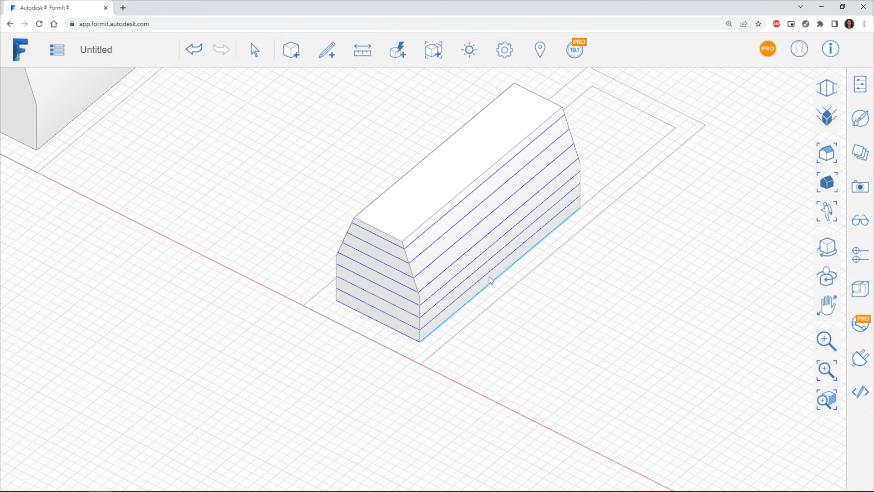
{"action": "middle_click_drag", "start_coordinate": [487, 278], "coordinate": [470, 286]}
{"action": "right_click_drag", "start_coordinate": [515, 293], "coordinate": [493, 287]}
{"action": "middle_click_drag", "start_coordinate": [510, 259], "coordinate": [485, 292]}
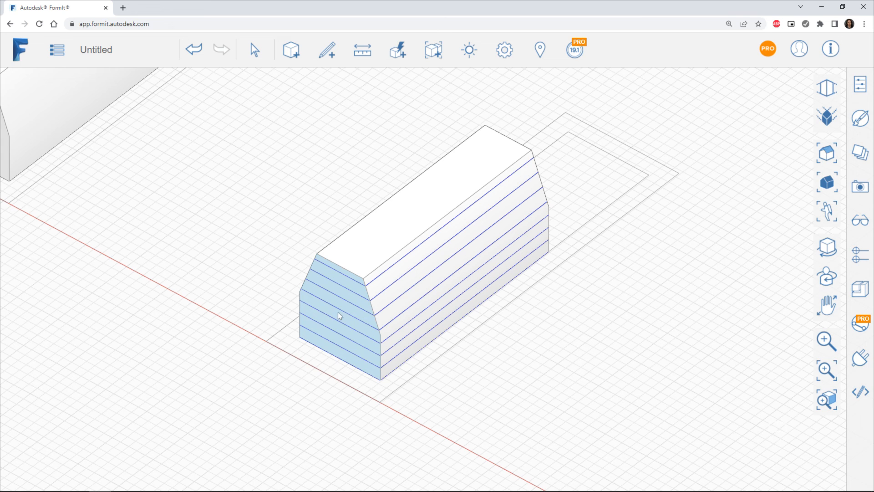
{"action": "right_click_drag", "start_coordinate": [465, 340], "coordinate": [451, 319]}
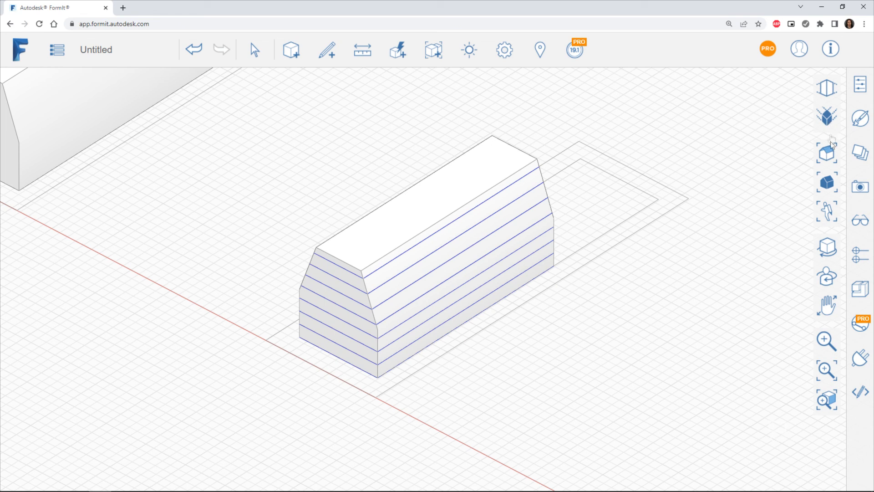
Step: In the visual styles, enable Thick Edges and raise the edge contrast to its maximum
{"action": "left_click", "coordinate": [853, 225]}
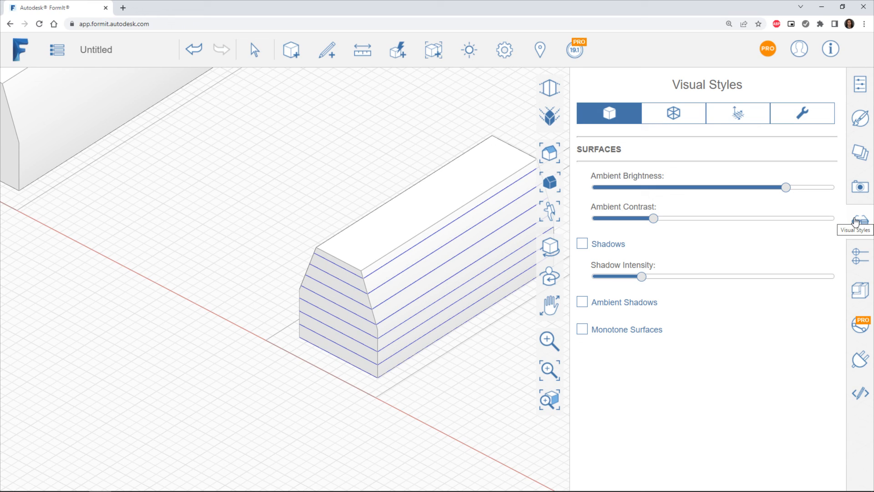
{"action": "left_click", "coordinate": [674, 121]}
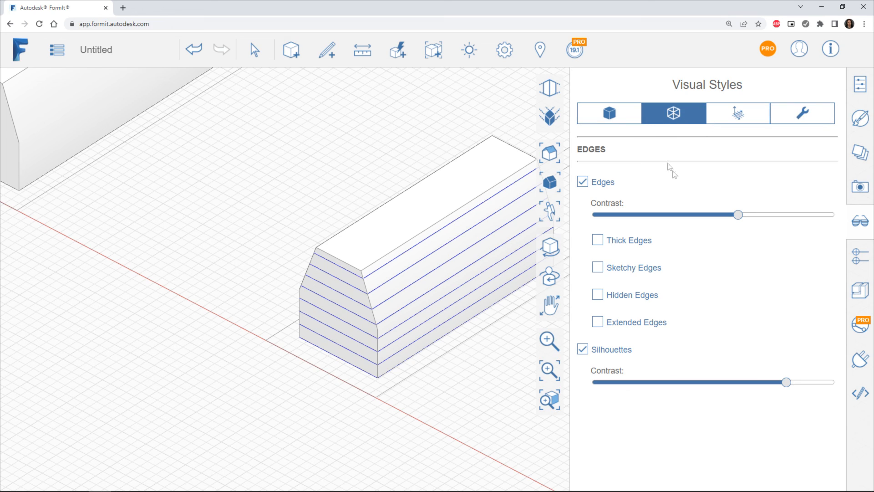
{"action": "left_click_drag", "start_coordinate": [740, 215], "coordinate": [815, 215]}
{"action": "scroll", "coordinate": [382, 245], "scroll_direction": "up", "scroll_amount": 3}
{"action": "scroll", "coordinate": [382, 245], "scroll_direction": "down", "scroll_amount": 2}
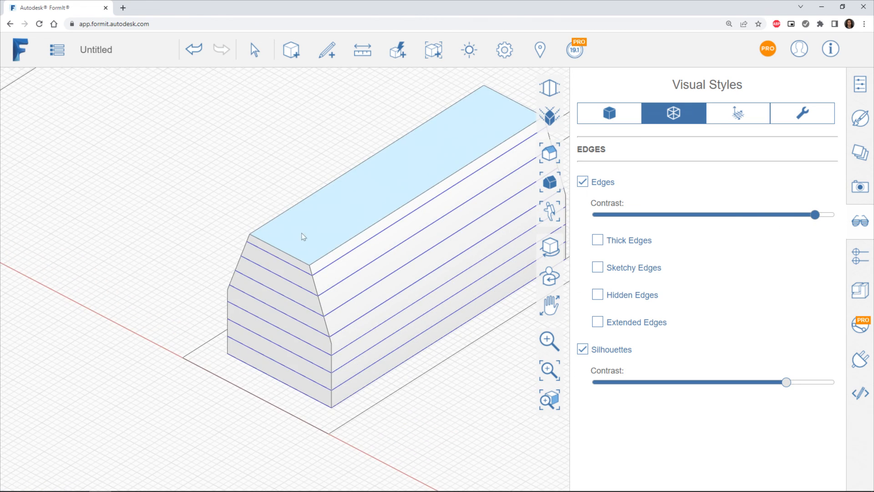
{"action": "left_click", "coordinate": [599, 241]}
{"action": "mouse_move", "coordinate": [815, 215]}
{"action": "left_mouse_down"}
{"action": "mouse_move", "coordinate": [797, 215]}
{"action": "mouse_move", "coordinate": [822, 217]}
{"action": "left_mouse_up"}
{"action": "middle_click_drag", "start_coordinate": [321, 269], "coordinate": [294, 269]}
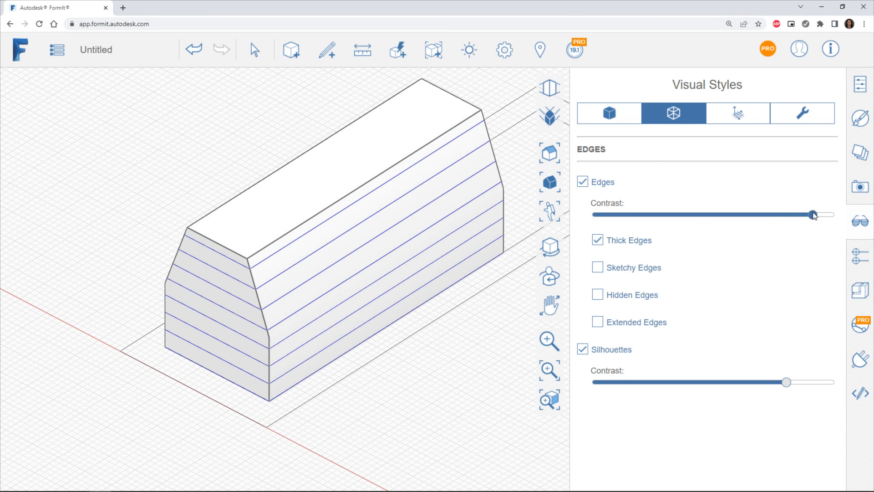
{"action": "left_click", "coordinate": [597, 240]}
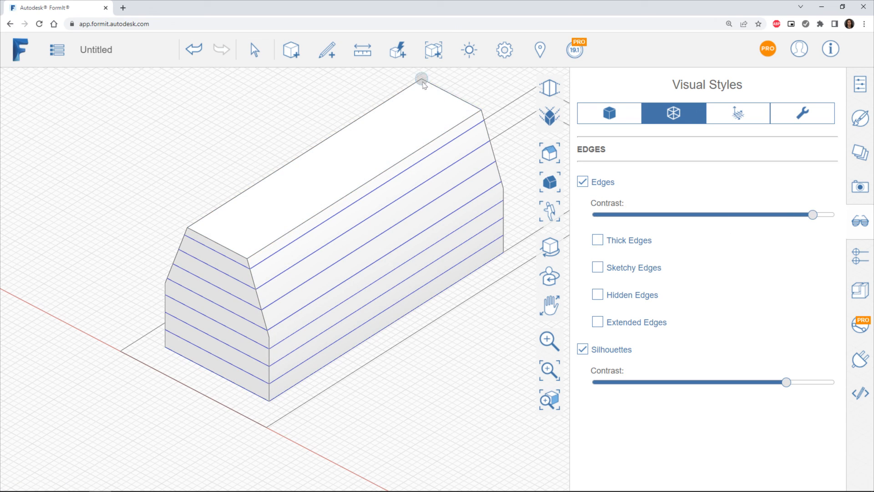
{"action": "left_click", "coordinate": [598, 242]}
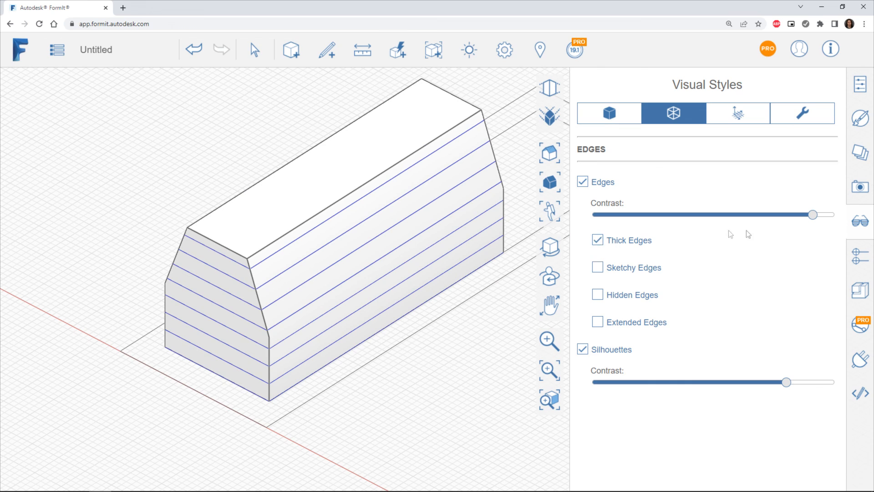
{"action": "left_click_drag", "start_coordinate": [813, 215], "coordinate": [835, 215]}
Step: Hide the grid and the axes in the environment visual styles, keeping the level lines displayed
{"action": "left_click", "coordinate": [735, 120]}
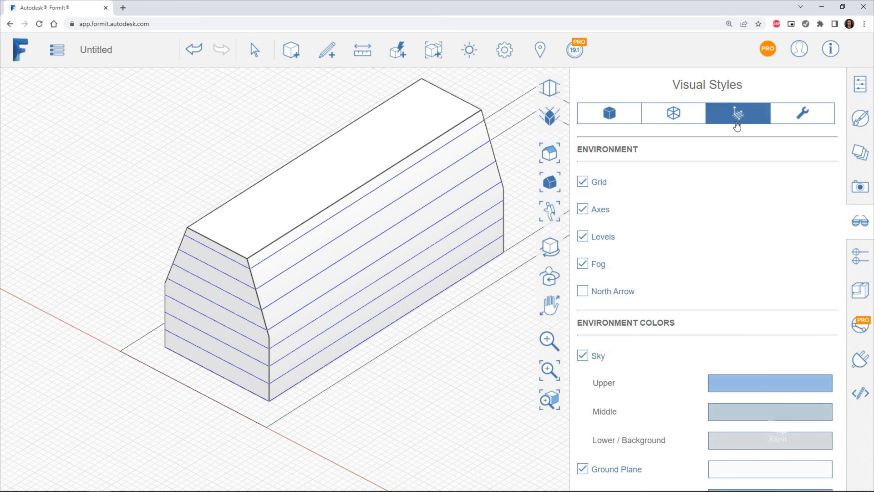
{"action": "left_click", "coordinate": [581, 180]}
{"action": "left_click", "coordinate": [583, 210]}
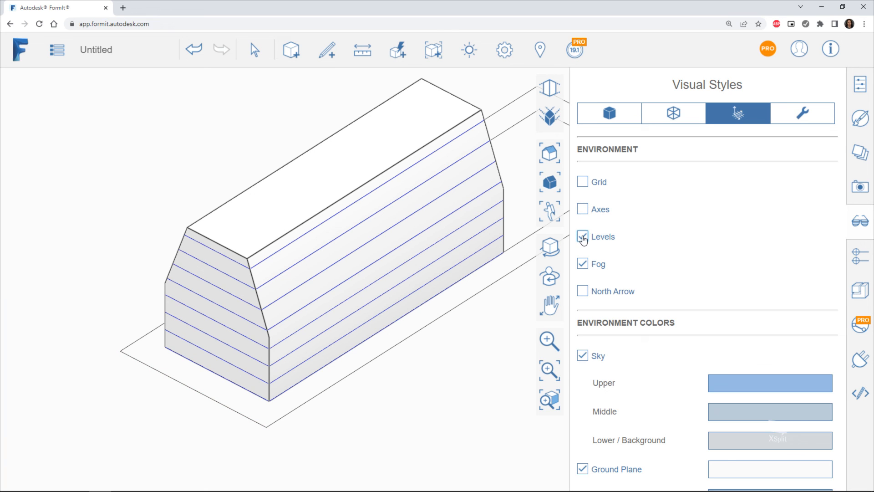
{"action": "scroll", "coordinate": [363, 277], "scroll_direction": "down", "scroll_amount": 4}
{"action": "middle_click_drag", "start_coordinate": [330, 279], "coordinate": [274, 294]}
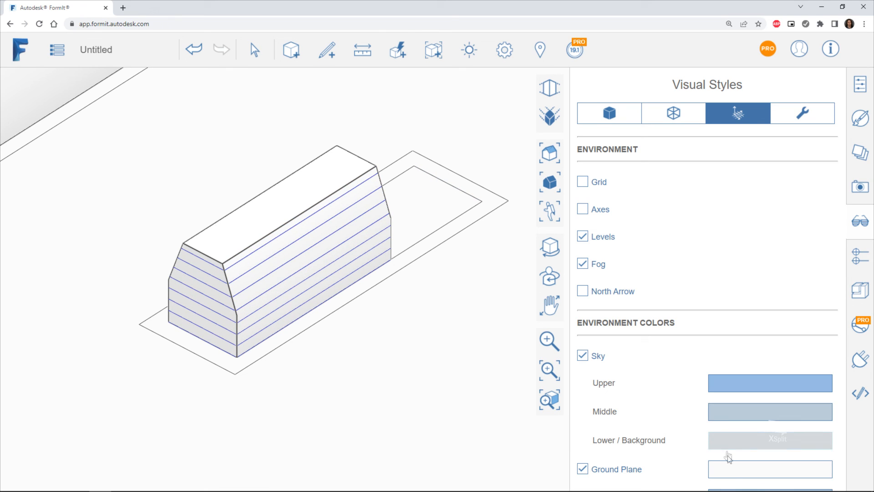
Step: Increase the ambient contrast of the surfaces to about half and raise the ambient brightness slightly
{"action": "left_click", "coordinate": [630, 117]}
{"action": "left_click", "coordinate": [665, 118]}
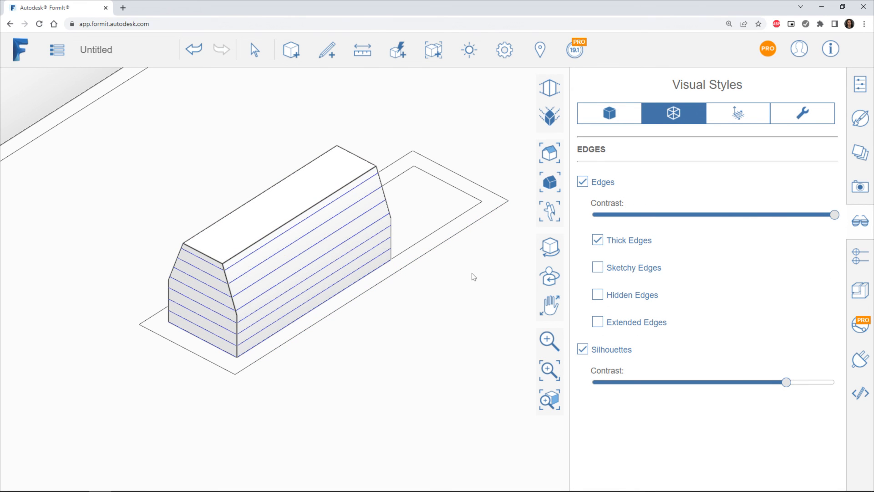
{"action": "left_click", "coordinate": [627, 121]}
{"action": "mouse_move", "coordinate": [787, 187]}
{"action": "left_mouse_down"}
{"action": "mouse_move", "coordinate": [750, 187]}
{"action": "mouse_move", "coordinate": [832, 189]}
{"action": "mouse_move", "coordinate": [785, 189]}
{"action": "left_mouse_up"}
{"action": "left_click_drag", "start_coordinate": [654, 218], "coordinate": [724, 219]}
{"action": "mouse_move", "coordinate": [784, 187]}
{"action": "left_mouse_down"}
{"action": "mouse_move", "coordinate": [774, 187]}
{"action": "mouse_move", "coordinate": [812, 187]}
{"action": "mouse_move", "coordinate": [803, 191]}
{"action": "left_mouse_up"}
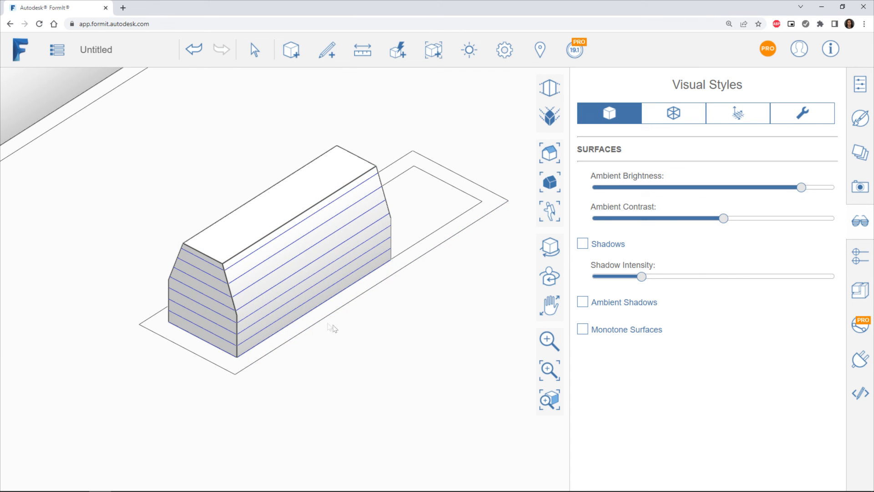
{"action": "middle_click_drag", "start_coordinate": [347, 330], "coordinate": [365, 346]}
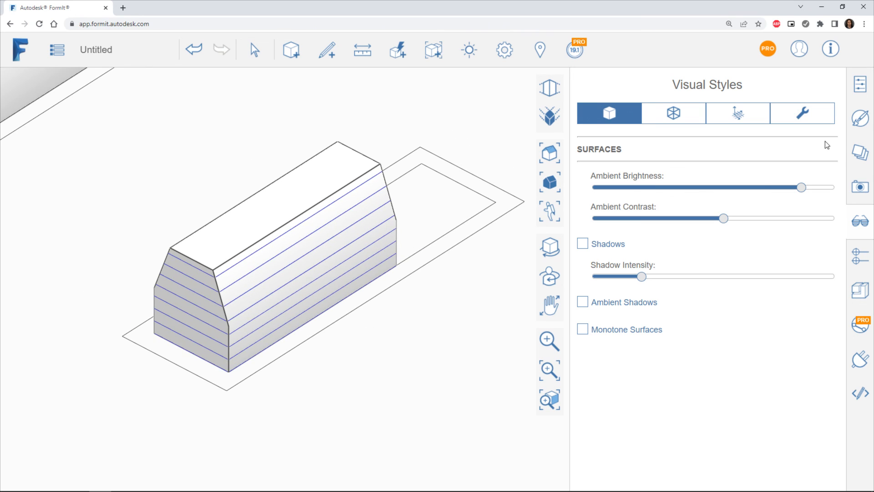
Step: Close the side settings, frame the second block with its plot outline and save the sketch locally
{"action": "left_click", "coordinate": [860, 85]}
{"action": "left_click", "coordinate": [860, 84]}
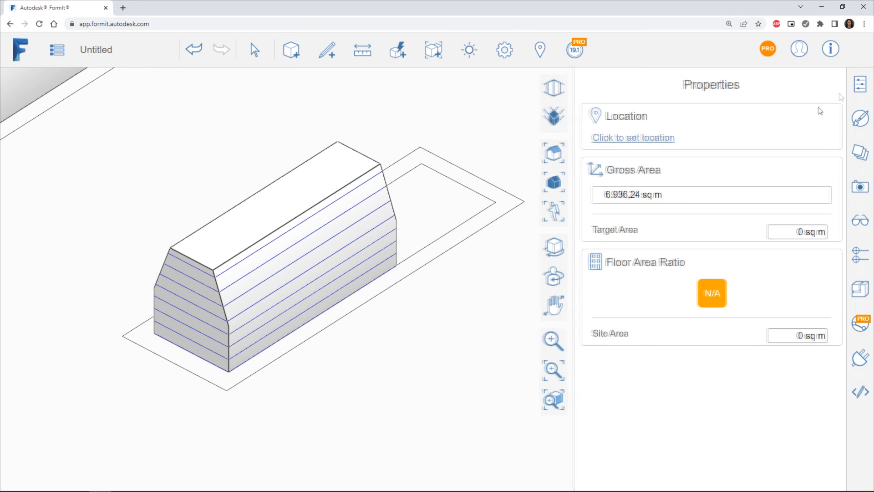
{"action": "scroll", "coordinate": [525, 283], "scroll_direction": "up", "scroll_amount": 5}
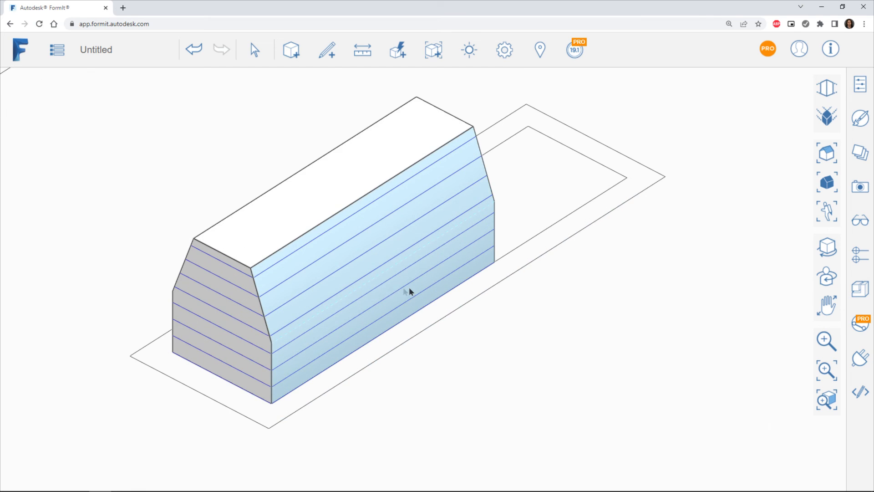
{"action": "middle_click_drag", "start_coordinate": [402, 291], "coordinate": [449, 299]}
{"action": "scroll", "coordinate": [449, 297], "scroll_direction": "up", "scroll_amount": 2}
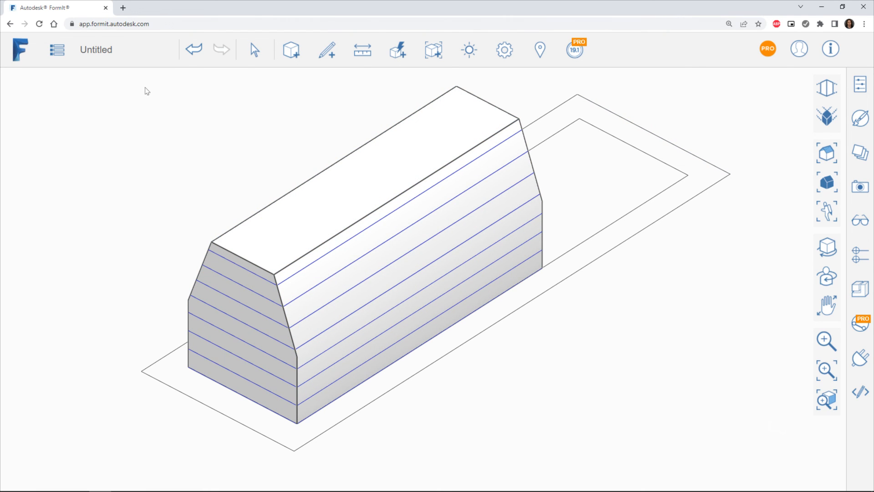
{"action": "left_click", "coordinate": [59, 50]}
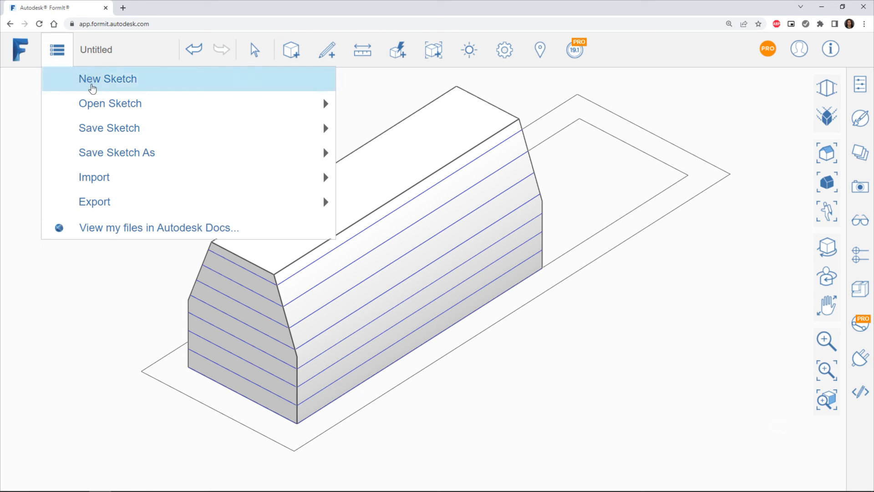
{"action": "mouse_move", "coordinate": [104, 131]}
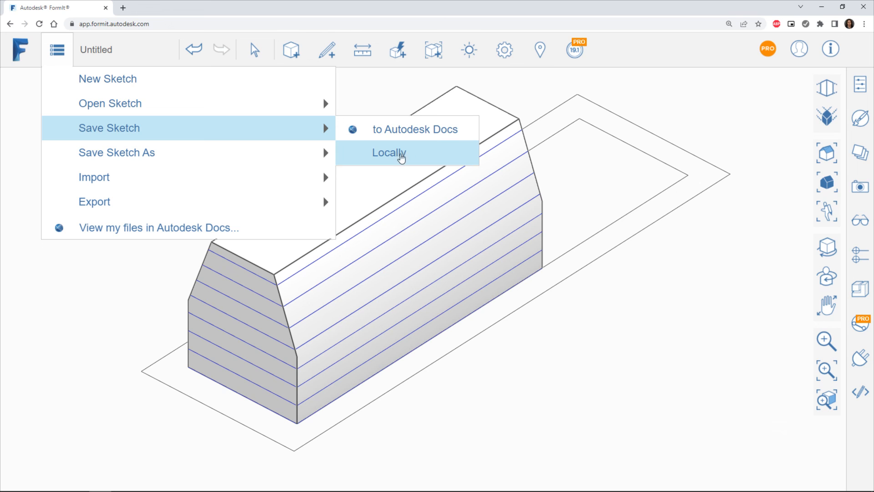
{"action": "left_click", "coordinate": [402, 154]}
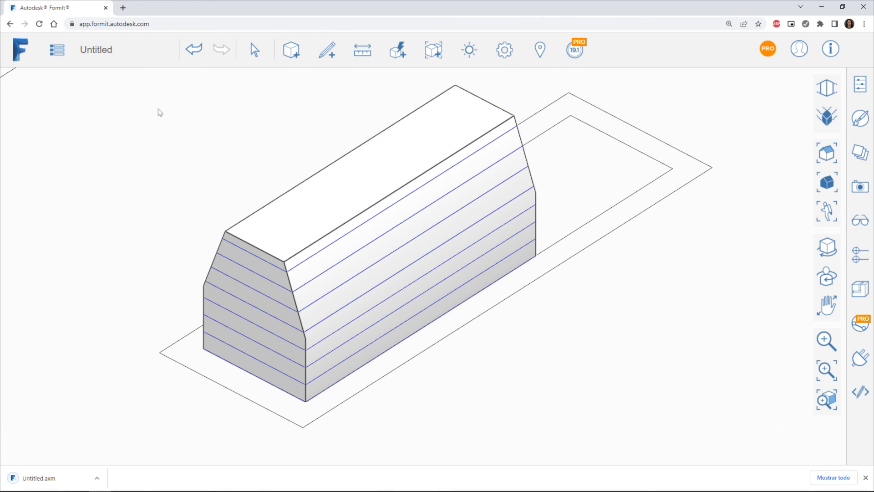
Step: Export the current view locally as a PNG image named Untitled
{"action": "left_click", "coordinate": [56, 61]}
{"action": "mouse_move", "coordinate": [121, 197]}
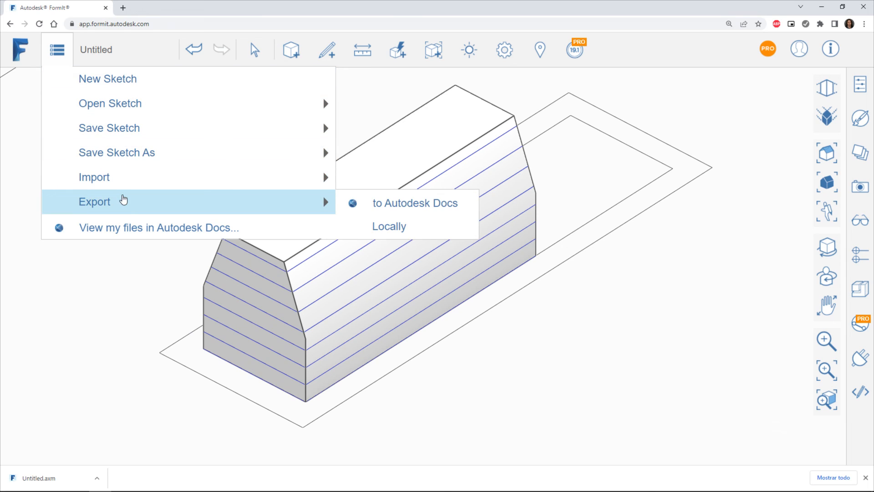
{"action": "left_click", "coordinate": [368, 233]}
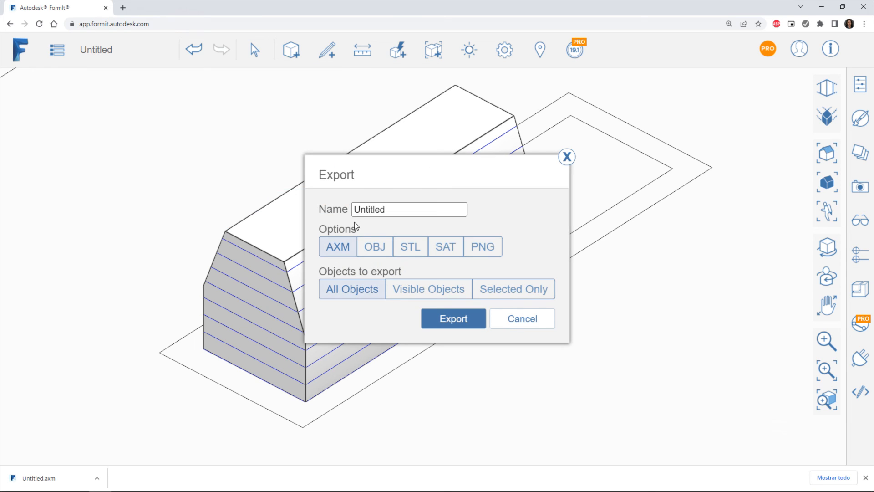
{"action": "left_click", "coordinate": [482, 246]}
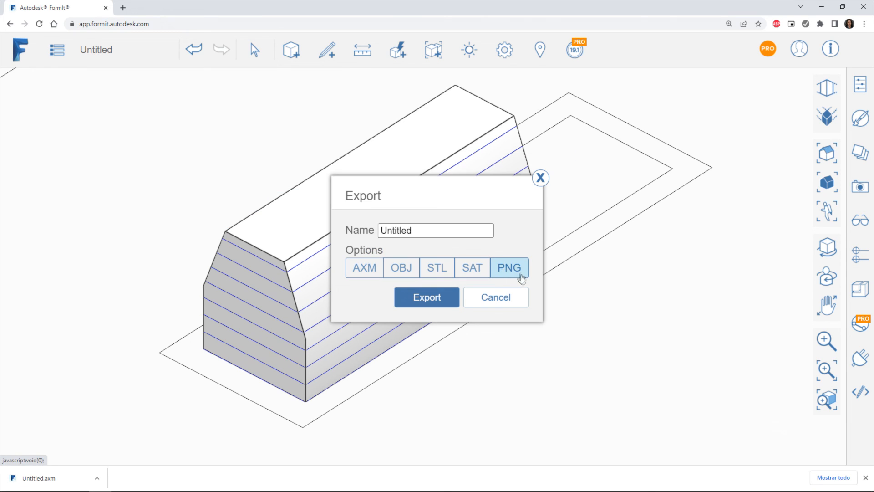
{"action": "double_click", "coordinate": [426, 235]}
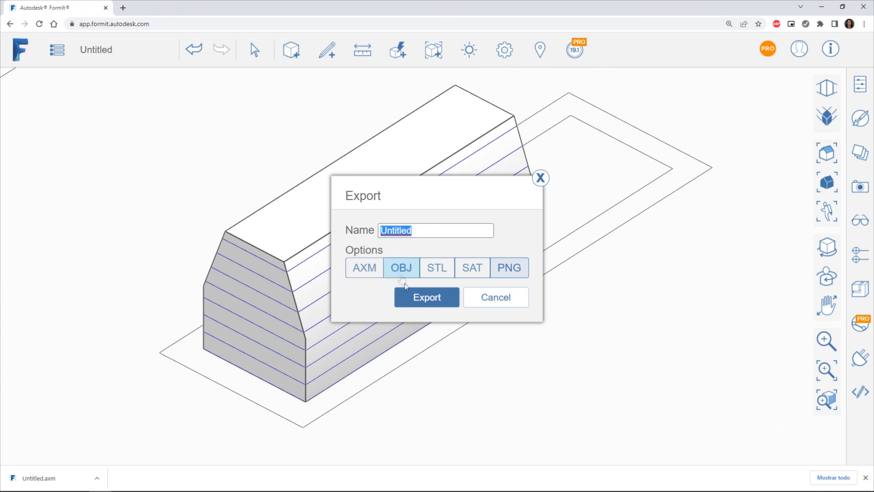
{"action": "left_click", "coordinate": [424, 298]}
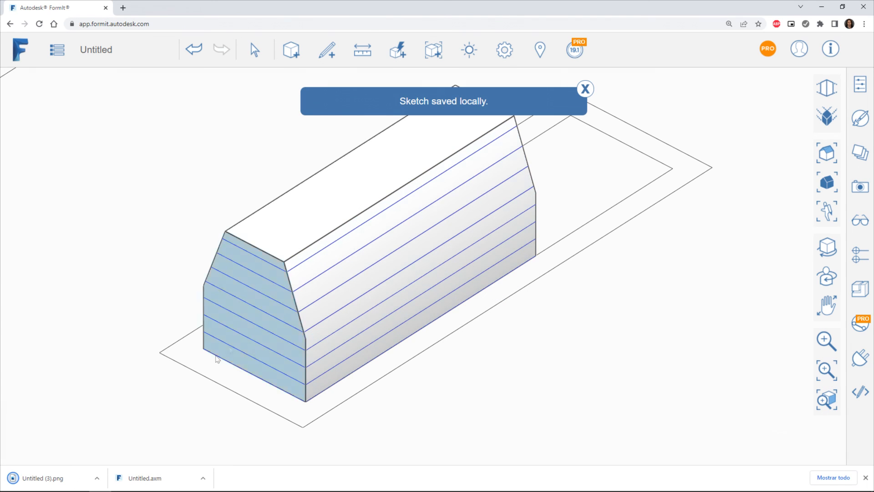
Step: Open the exported PNG in Photos, maximize it and examine the block's edges and level lines up close
{"action": "left_click", "coordinate": [45, 478]}
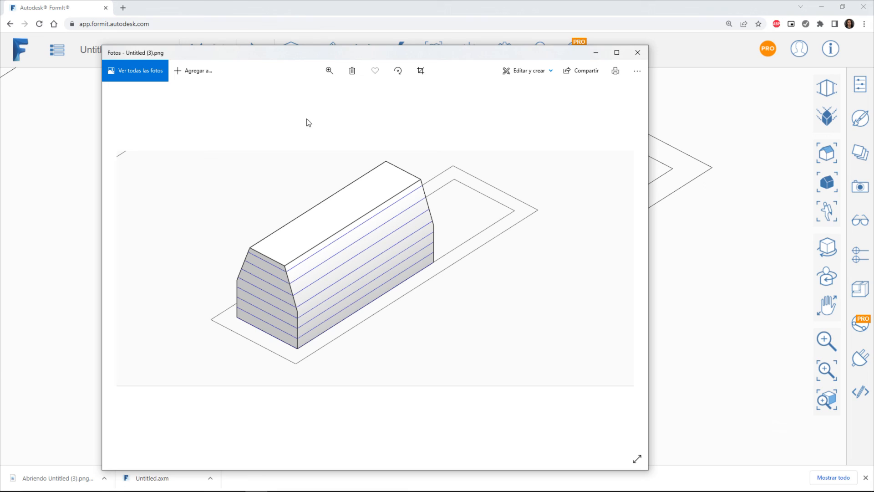
{"action": "double_click", "coordinate": [351, 53]}
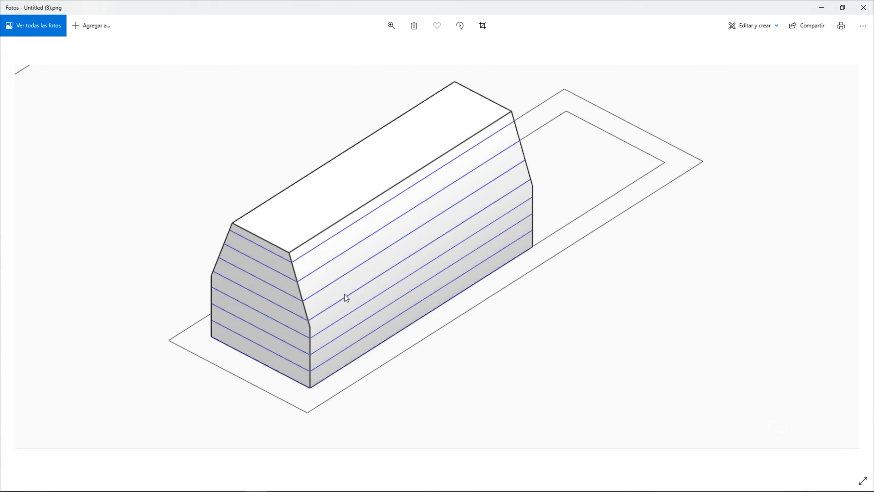
{"action": "scroll", "coordinate": [345, 297], "scroll_direction": "up", "scroll_amount": 3}
{"action": "left_click_drag", "start_coordinate": [345, 294], "coordinate": [436, 247]}
{"action": "left_click_drag", "start_coordinate": [653, 185], "coordinate": [472, 274]}
{"action": "scroll", "coordinate": [472, 276], "scroll_direction": "down", "scroll_amount": 3}
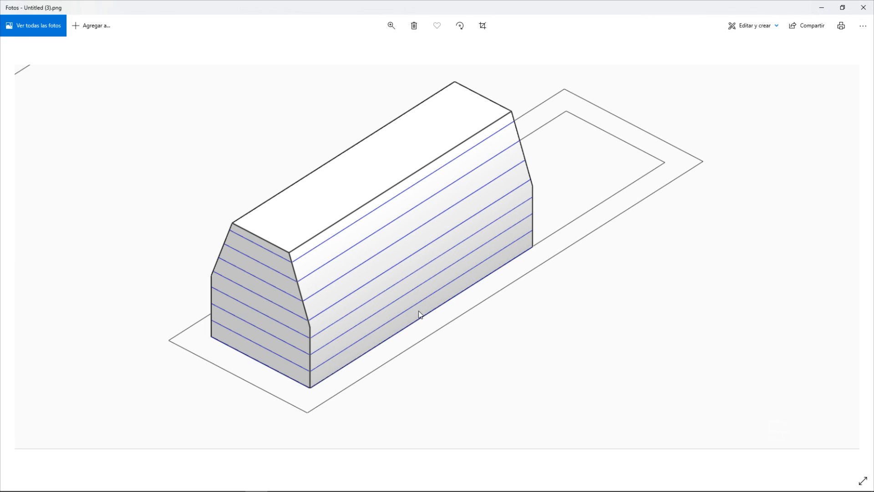